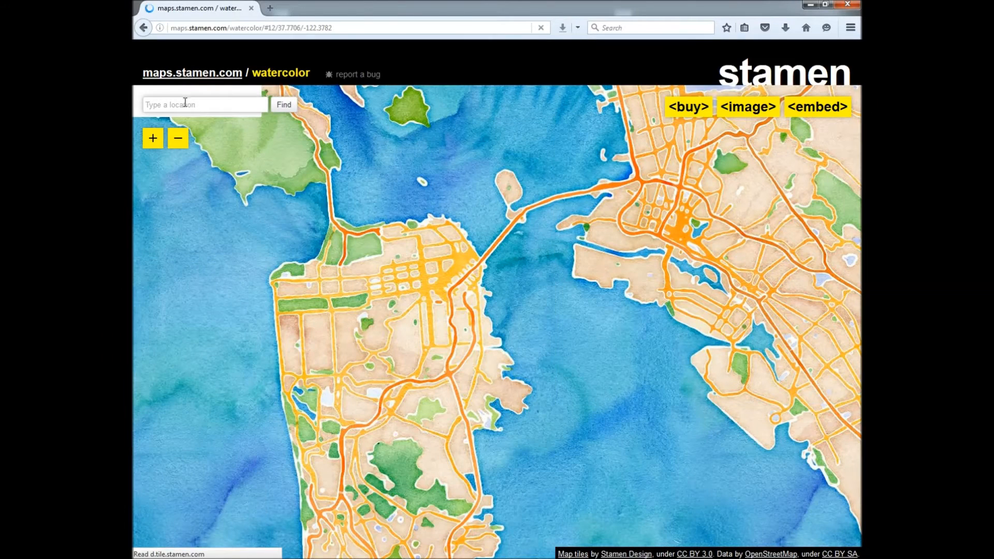
Step: Find Glasgow on the Stamen watercolor map
{"action": "left_click", "coordinate": [190, 104]}
{"action": "type", "text": "g"}
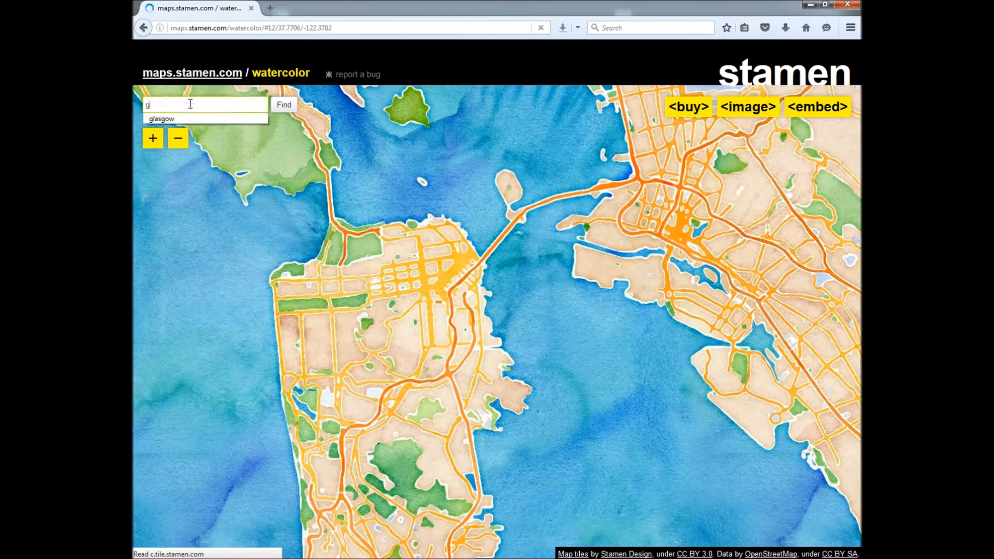
{"action": "type", "text": "lasgow"}
{"action": "key", "text": "Return"}
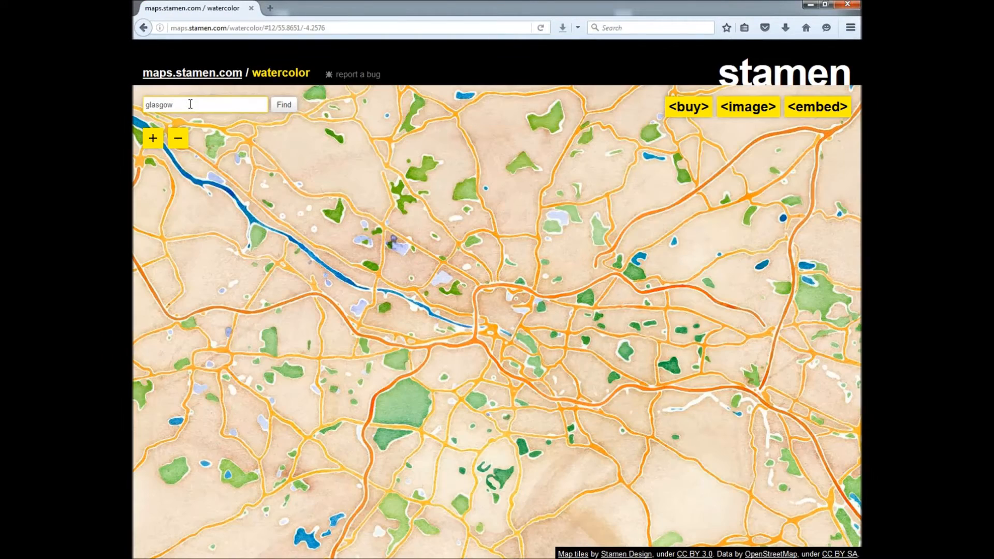
Step: Open the watercolor map's image maker and set the image size to 2000 x 1200 pixels
{"action": "left_click", "coordinate": [744, 114]}
{"action": "left_click_drag", "start_coordinate": [586, 71], "coordinate": [518, 72]}
{"action": "type", "text": "20"}
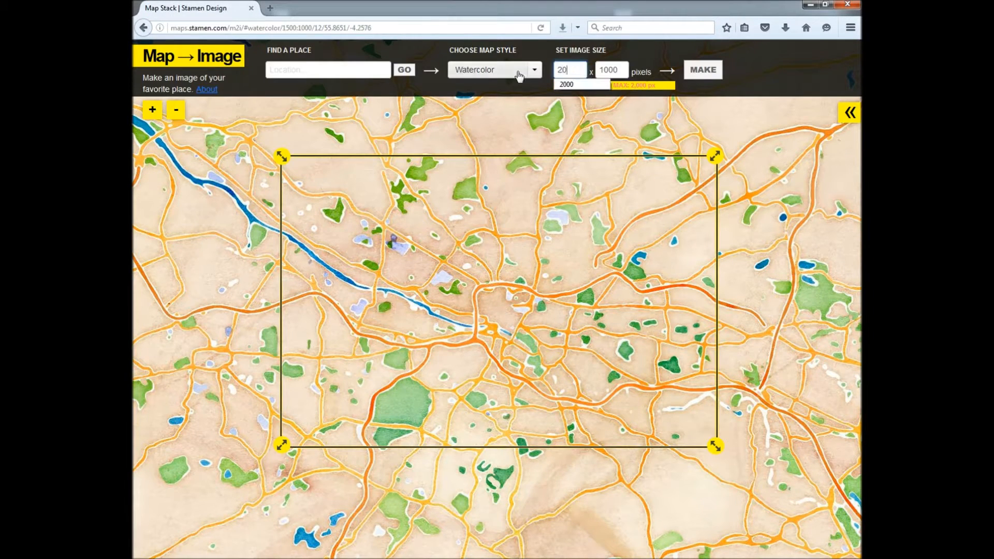
{"action": "type", "text": "00"}
{"action": "key", "text": "Tab"}
{"action": "type", "text": "12"}
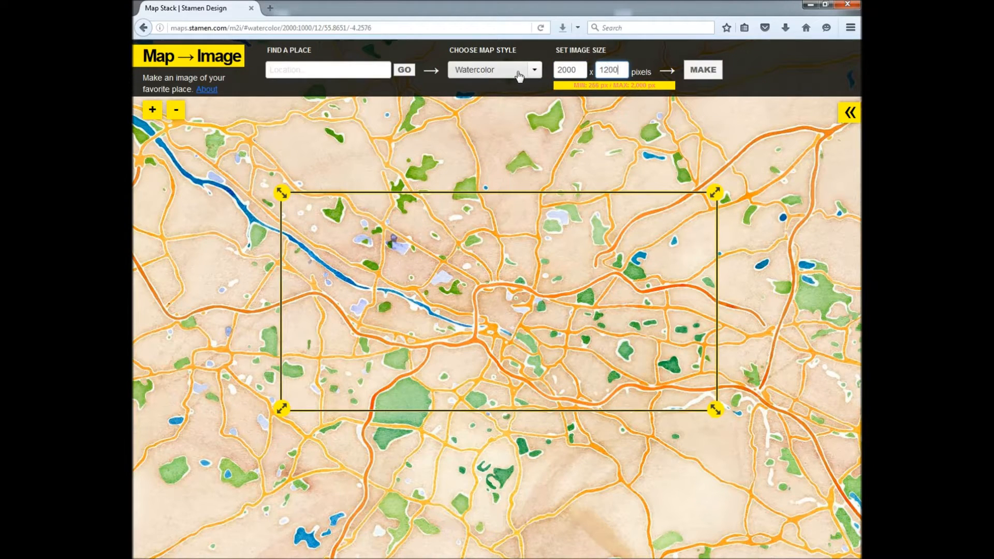
{"action": "type", "text": "00"}
{"action": "key", "text": "Tab"}
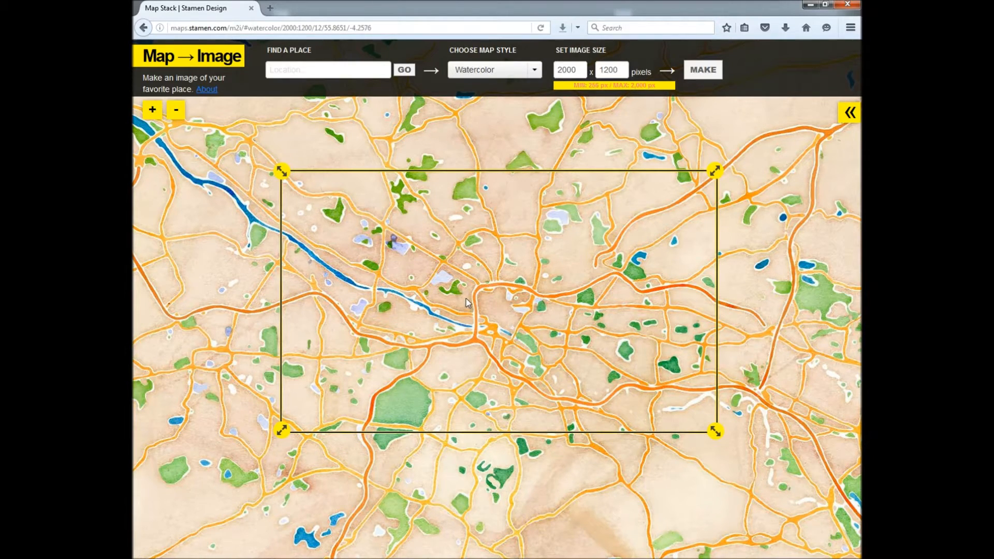
Step: Reframe Glasgow with the map zoomed out one level and make the image
{"action": "left_click_drag", "start_coordinate": [300, 255], "coordinate": [336, 234]}
{"action": "left_click", "coordinate": [175, 110]}
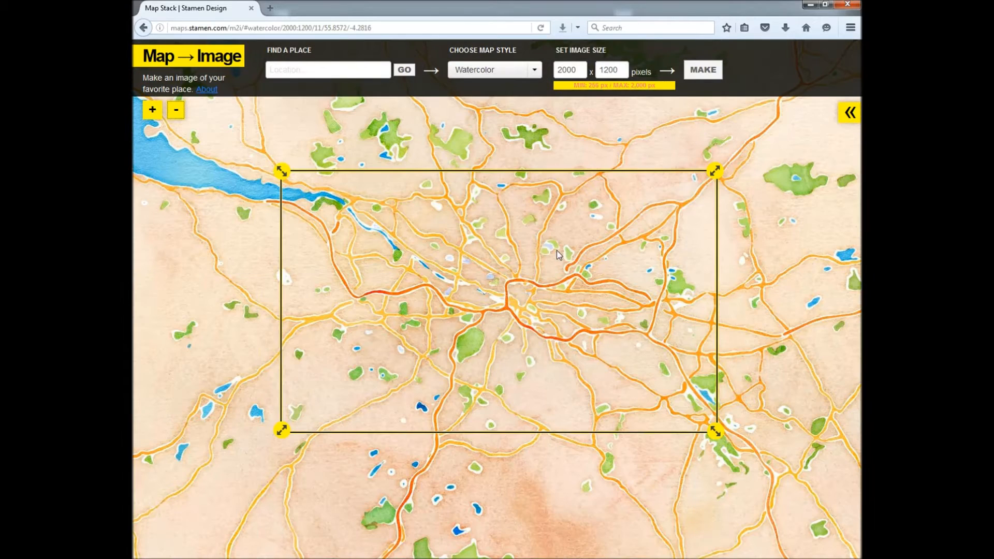
{"action": "left_click", "coordinate": [704, 70]}
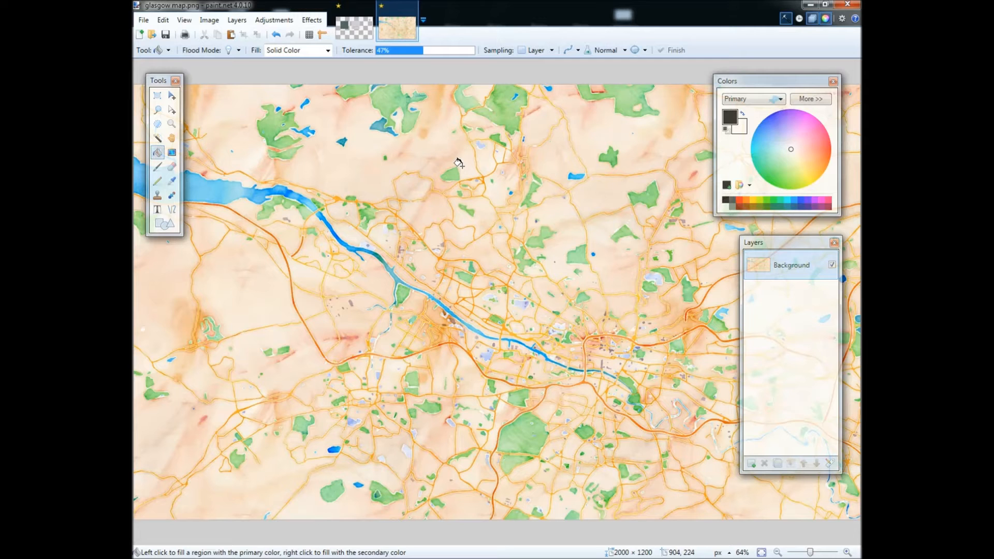
Step: In paint.net, resize glasgow map.png to 5000 pixels wide with the aspect ratio maintained, and copy the whole image
{"action": "left_click", "coordinate": [218, 21]}
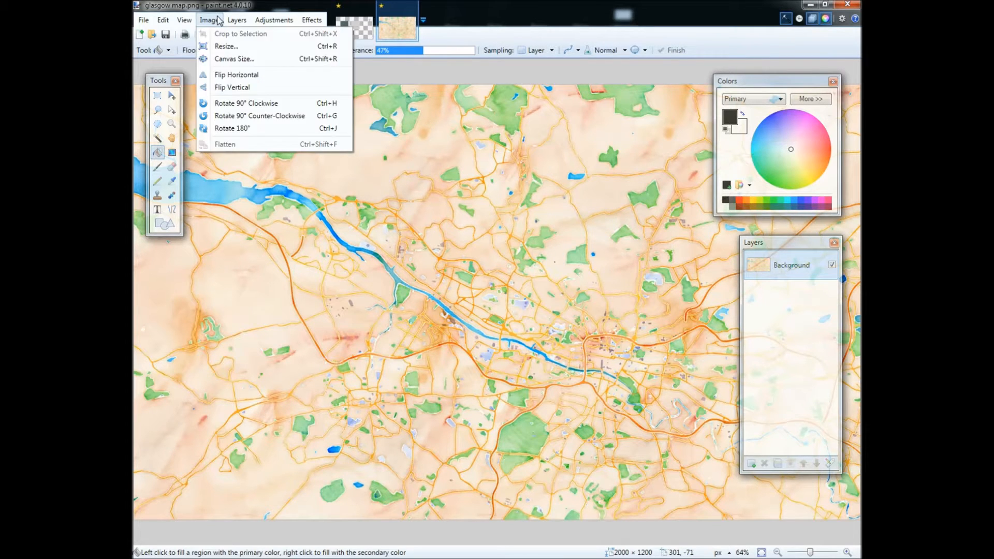
{"action": "left_click", "coordinate": [228, 46]}
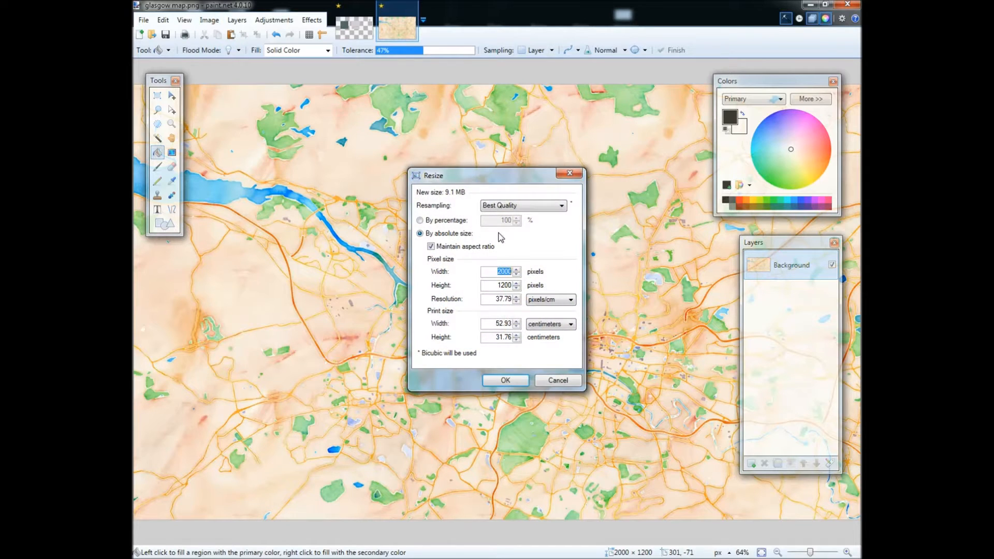
{"action": "type", "text": "5000"}
{"action": "left_click", "coordinate": [506, 381]}
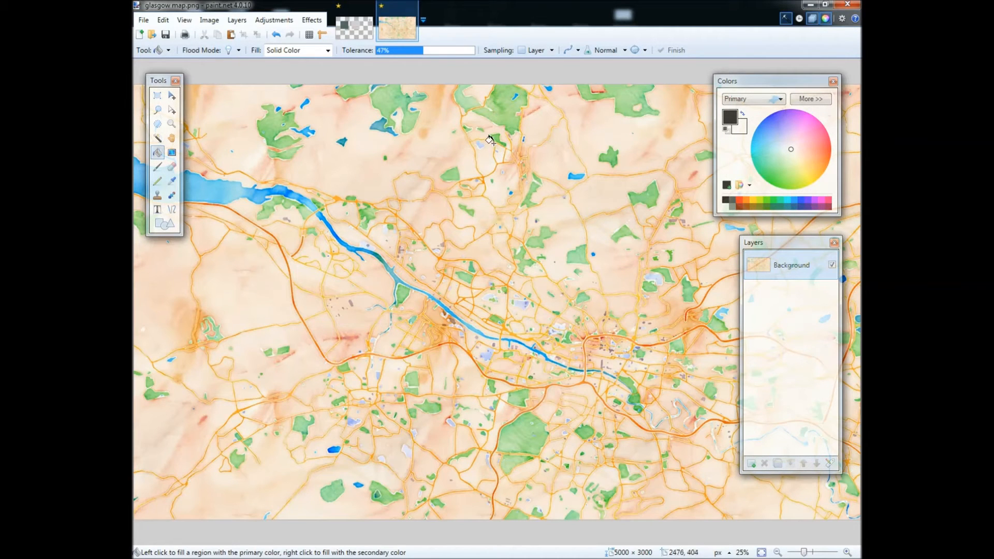
{"action": "key", "text": "ctrl+a"}
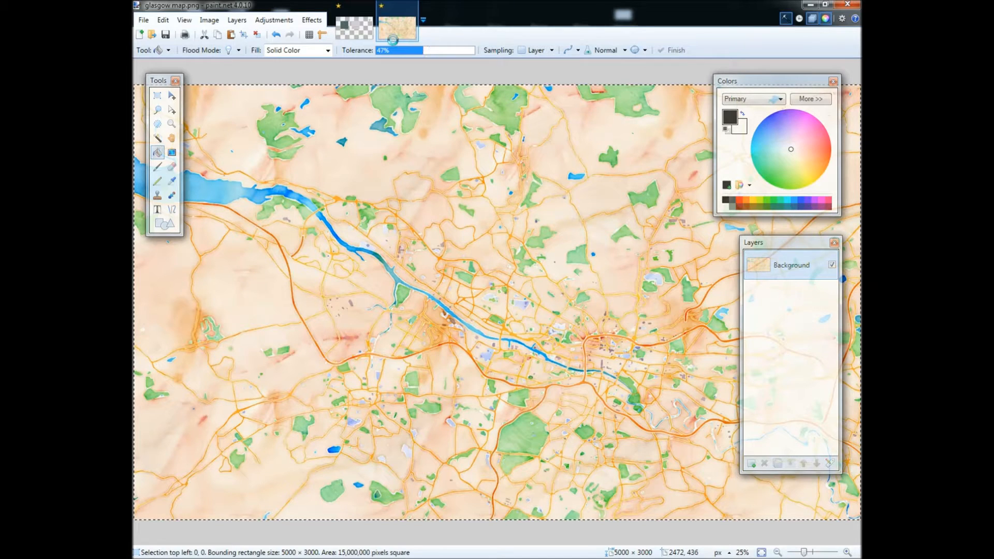
Step: Switch to the zone map template and examine its lower layers from the red background up to Map, previewing the contrast background
{"action": "left_click", "coordinate": [355, 28]}
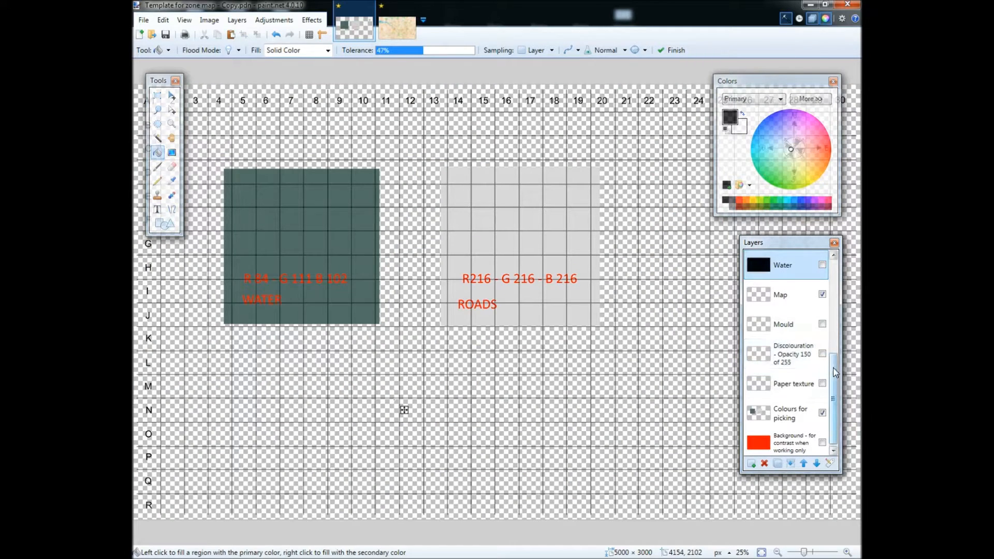
{"action": "left_click_drag", "start_coordinate": [835, 372], "coordinate": [835, 381]}
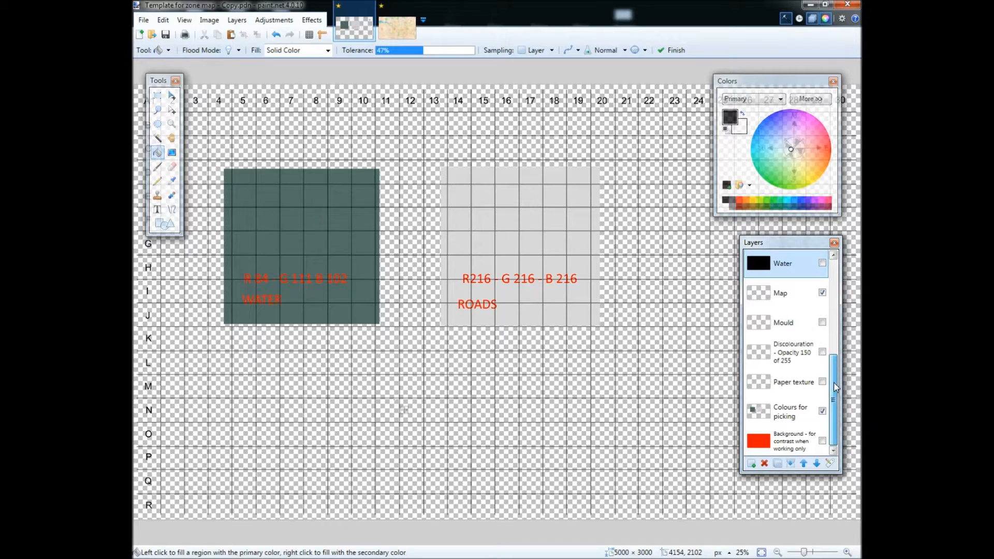
{"action": "left_click", "coordinate": [822, 442]}
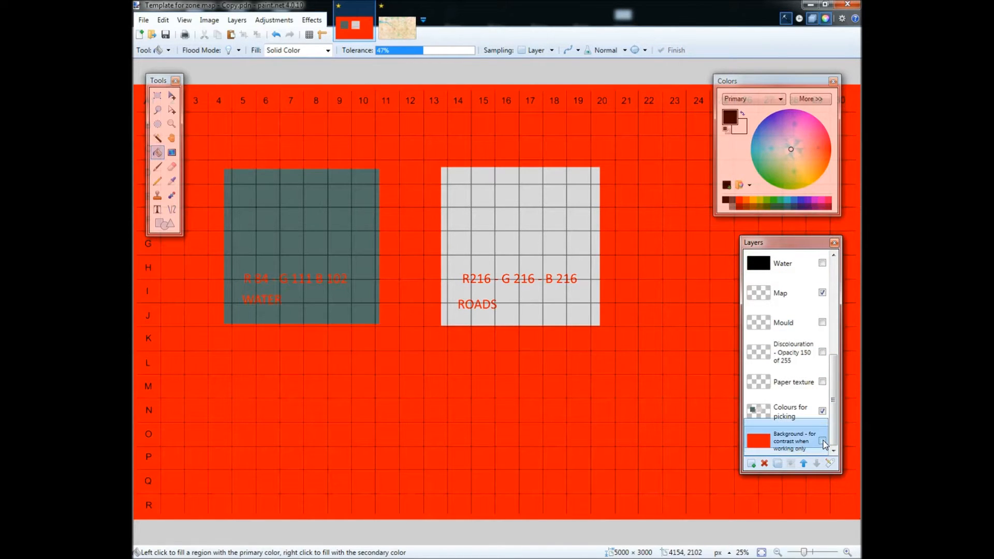
{"action": "left_click", "coordinate": [823, 442]}
{"action": "left_click", "coordinate": [804, 415]}
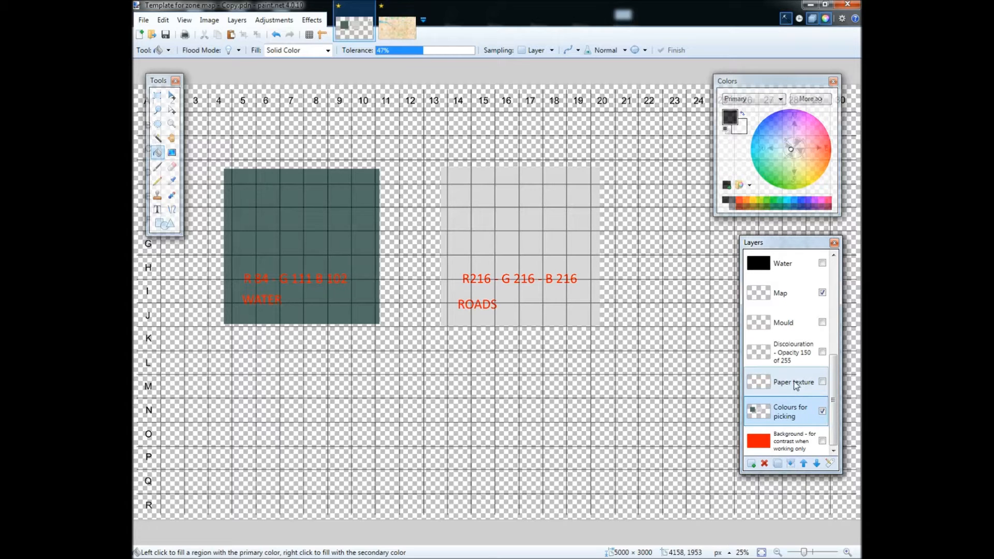
{"action": "left_click", "coordinate": [761, 386]}
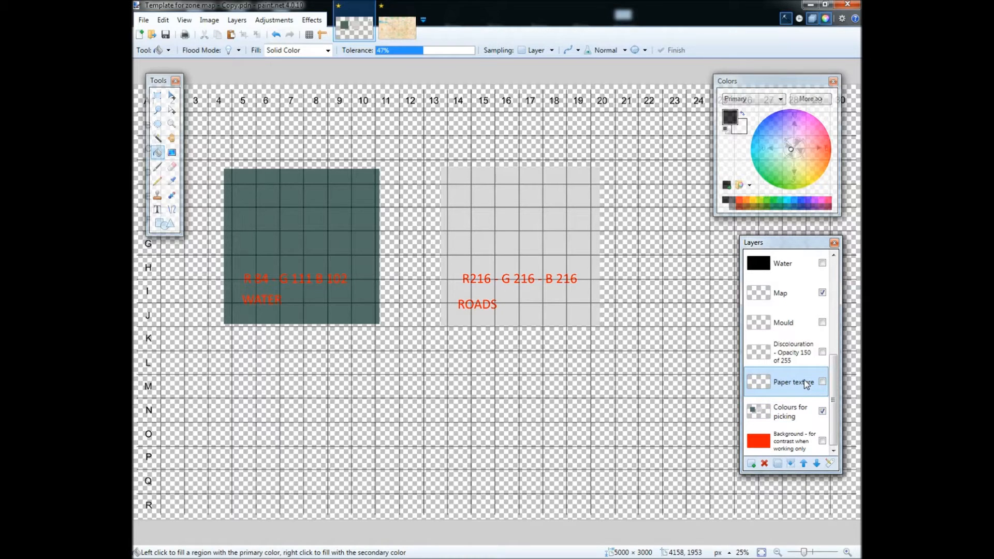
{"action": "left_click", "coordinate": [806, 351]}
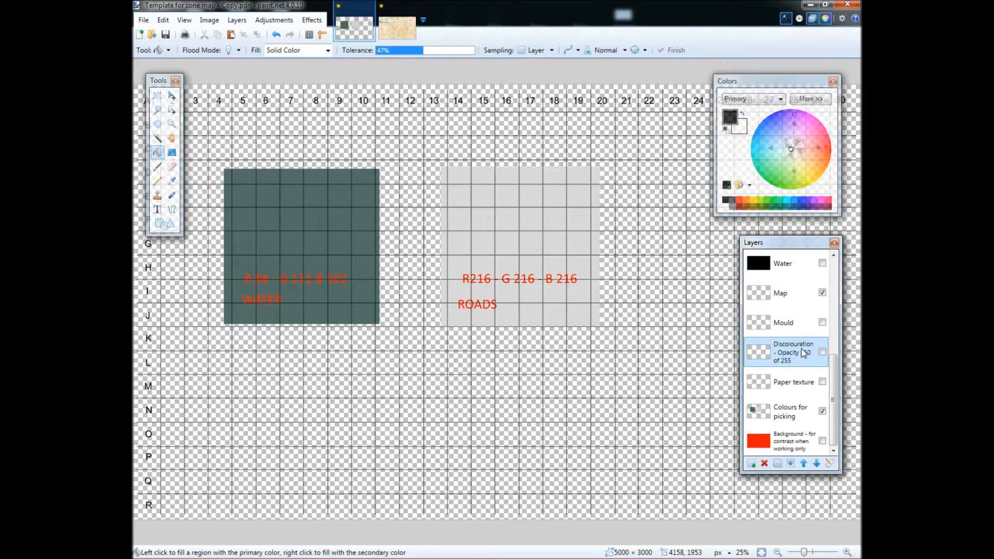
{"action": "left_click", "coordinate": [796, 327]}
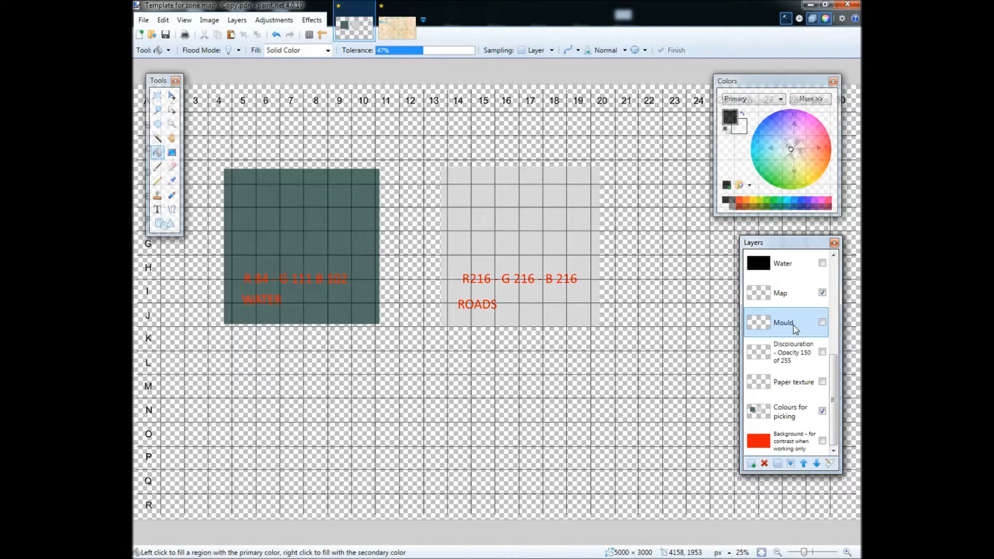
{"action": "left_click", "coordinate": [796, 296]}
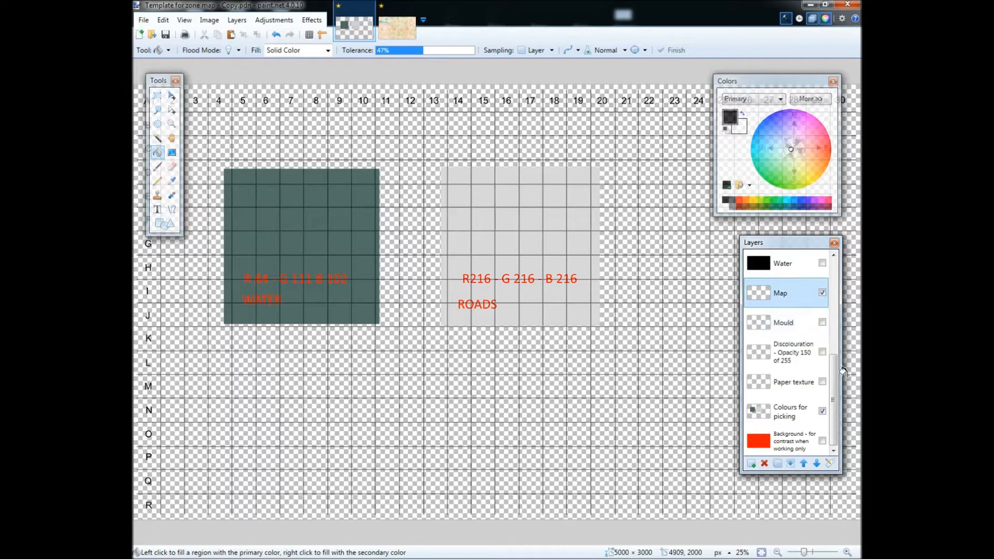
Step: Fill the template's Water layer with white
{"action": "left_click_drag", "start_coordinate": [842, 371], "coordinate": [841, 339]}
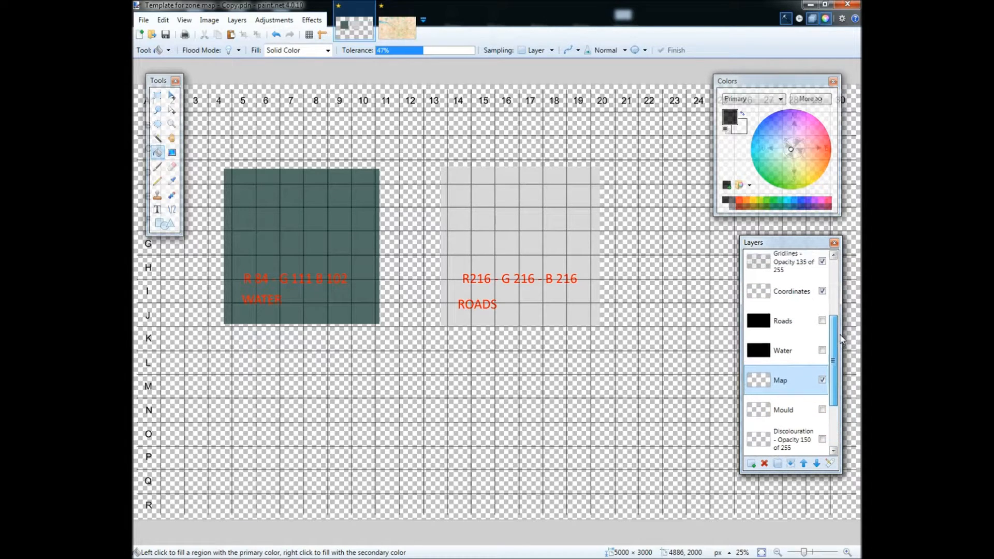
{"action": "left_click", "coordinate": [782, 356]}
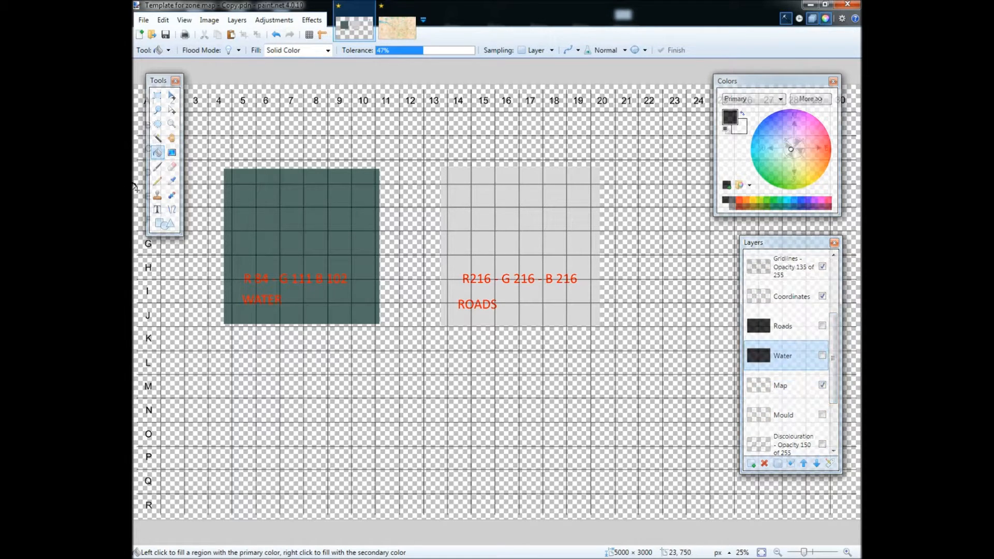
{"action": "left_click", "coordinate": [594, 163]}
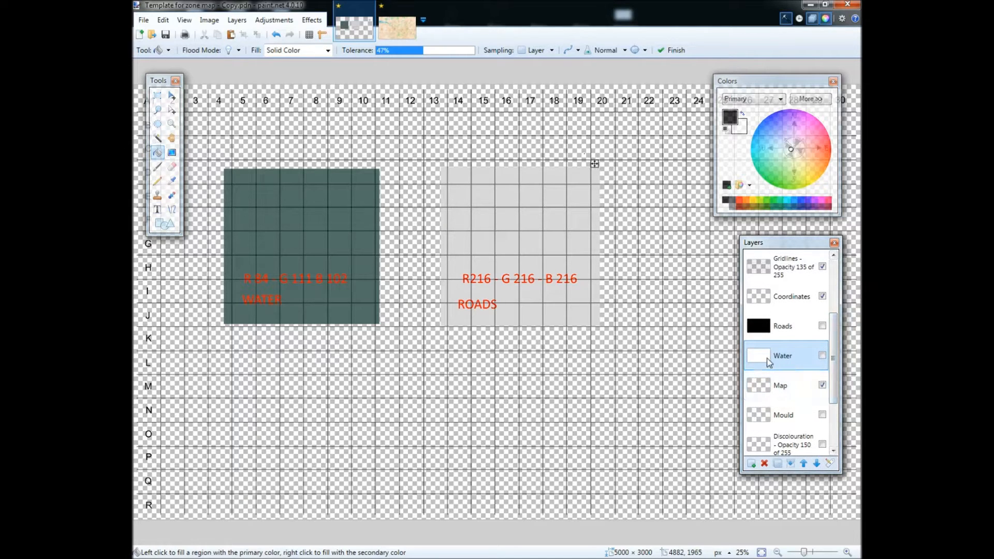
Step: Examine the upper template layers from Roads to Blood and top level decorations, previewing the compass background against the black Roads layer
{"action": "left_click", "coordinate": [800, 328]}
{"action": "scroll", "coordinate": [794, 417], "scroll_direction": "up", "scroll_amount": 3}
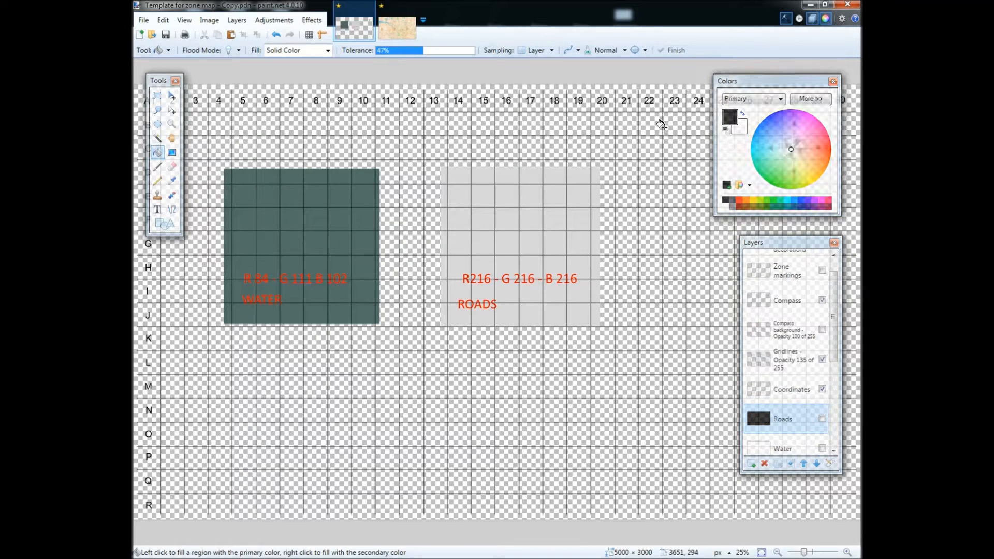
{"action": "left_click_drag", "start_coordinate": [770, 83], "coordinate": [656, 274]}
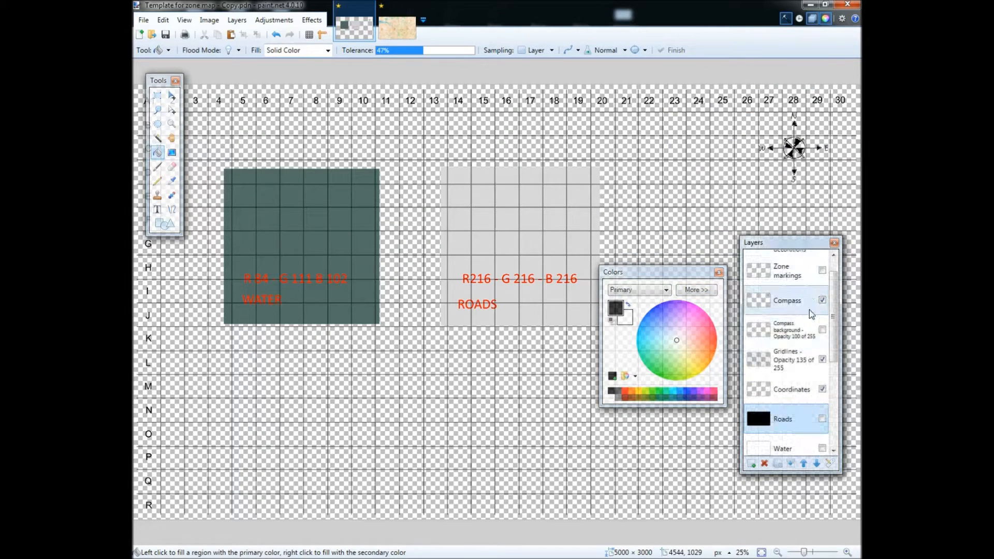
{"action": "left_click", "coordinate": [822, 418]}
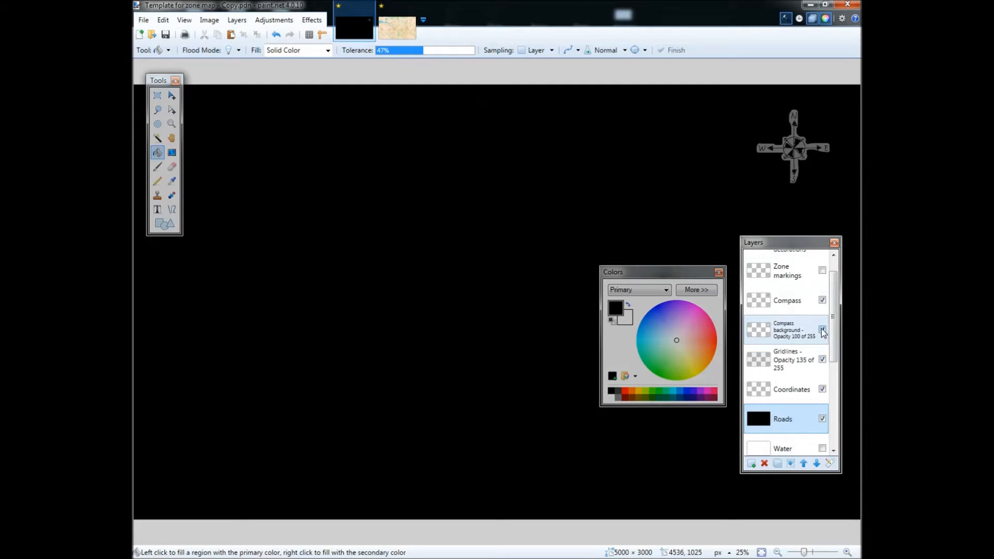
{"action": "left_click", "coordinate": [823, 419]}
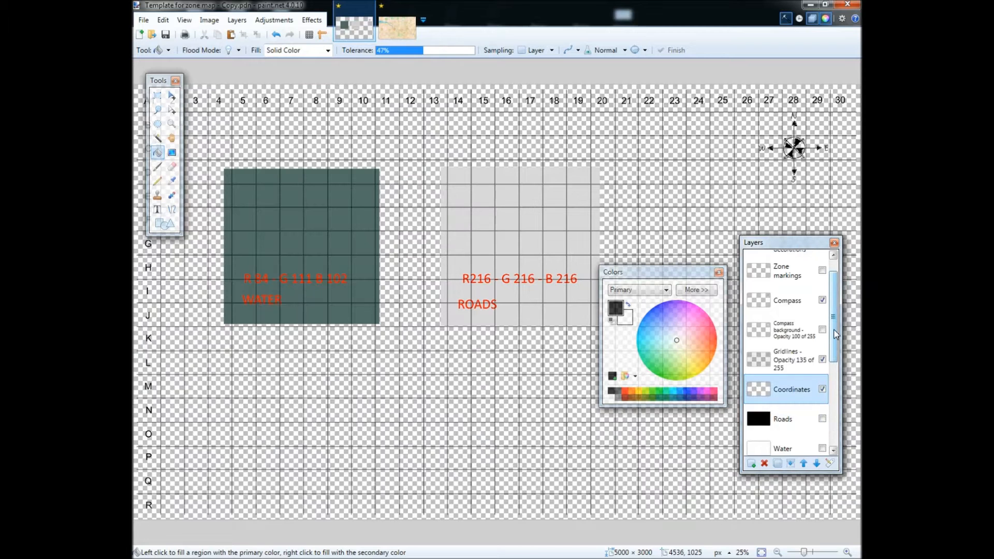
{"action": "left_click_drag", "start_coordinate": [836, 317], "coordinate": [835, 307]}
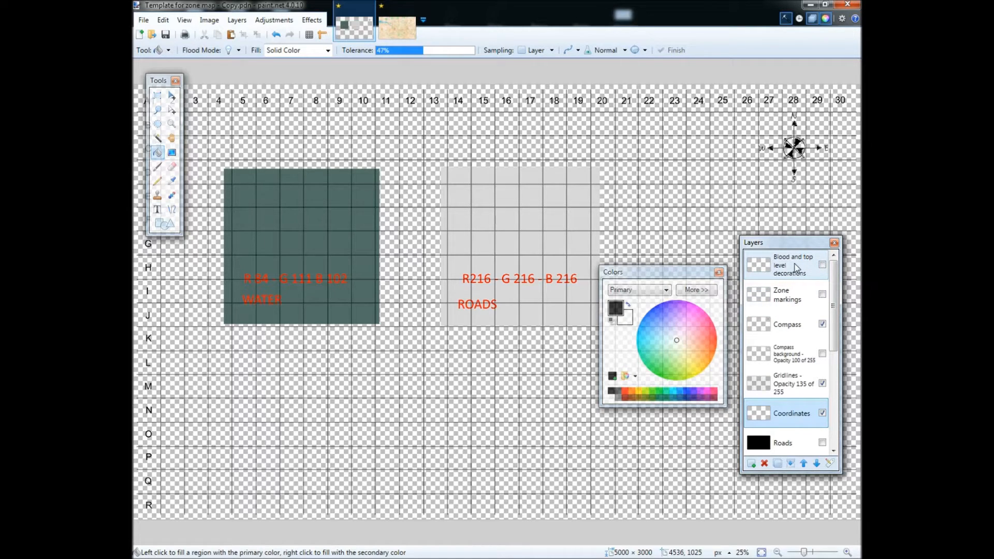
{"action": "left_click_drag", "start_coordinate": [676, 273], "coordinate": [792, 93]}
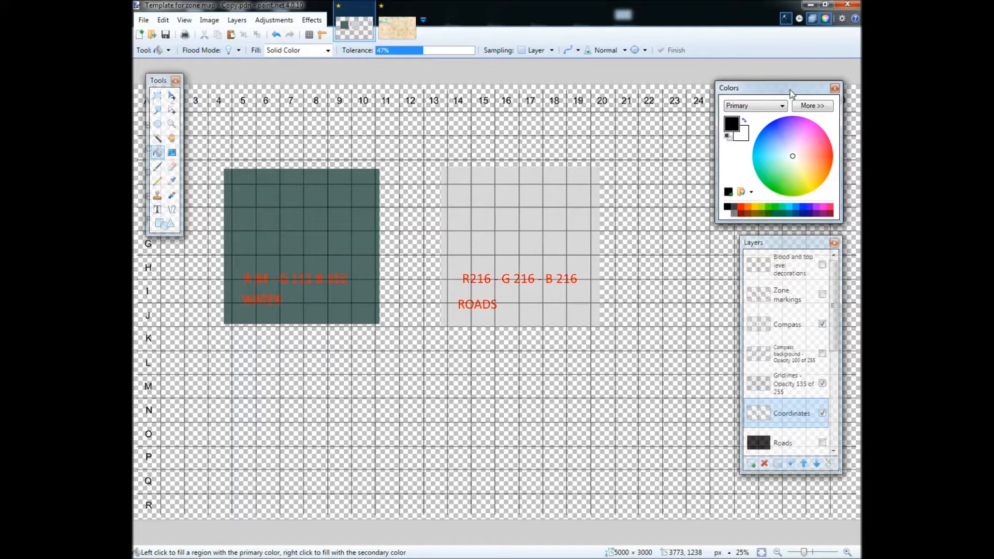
Step: Paste the copied Glasgow map into the template's Map layer
{"action": "left_click_drag", "start_coordinate": [832, 324], "coordinate": [834, 372]}
{"action": "left_click", "coordinate": [779, 394]}
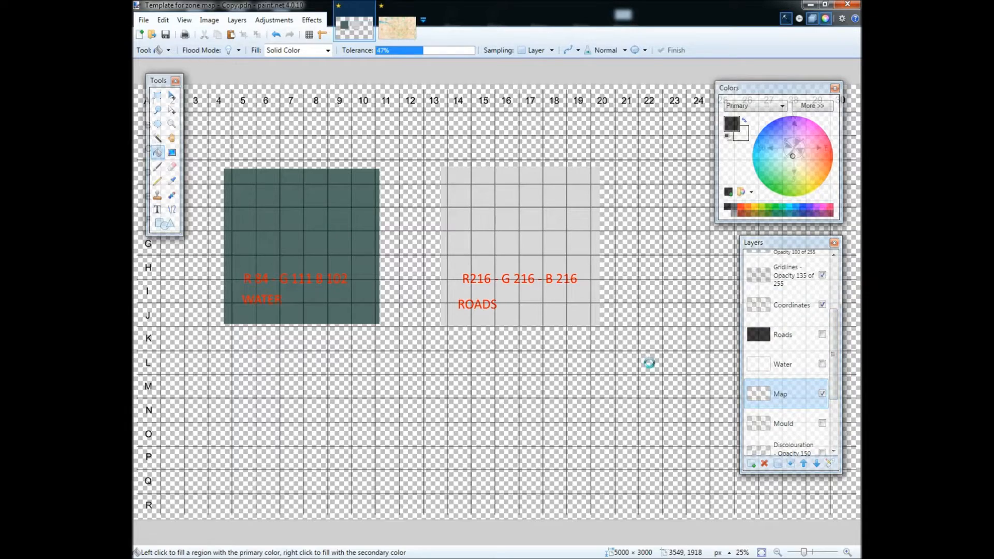
{"action": "key", "text": "ctrl+v"}
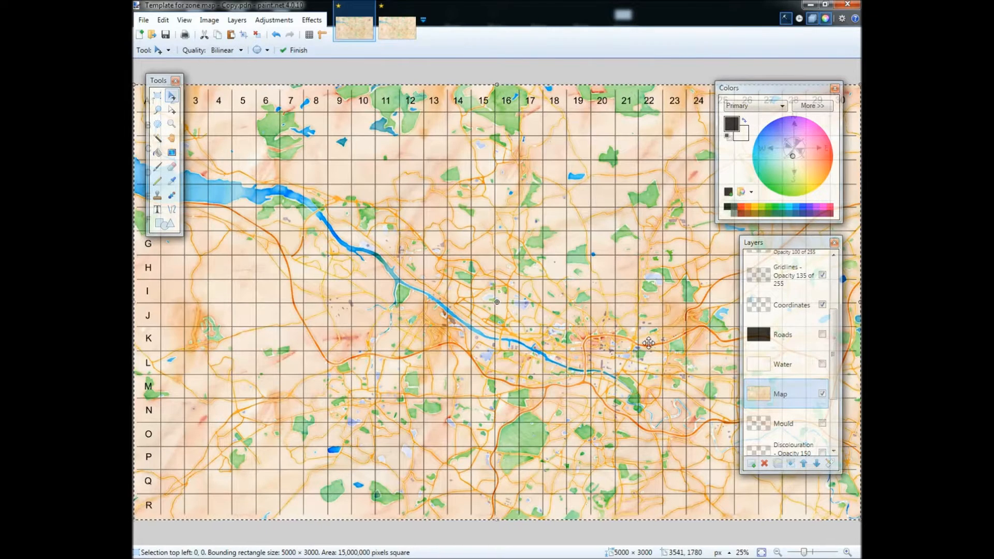
Step: Close the glasgow map.png image, leaving only the zone map template open
{"action": "left_click", "coordinate": [412, 21]}
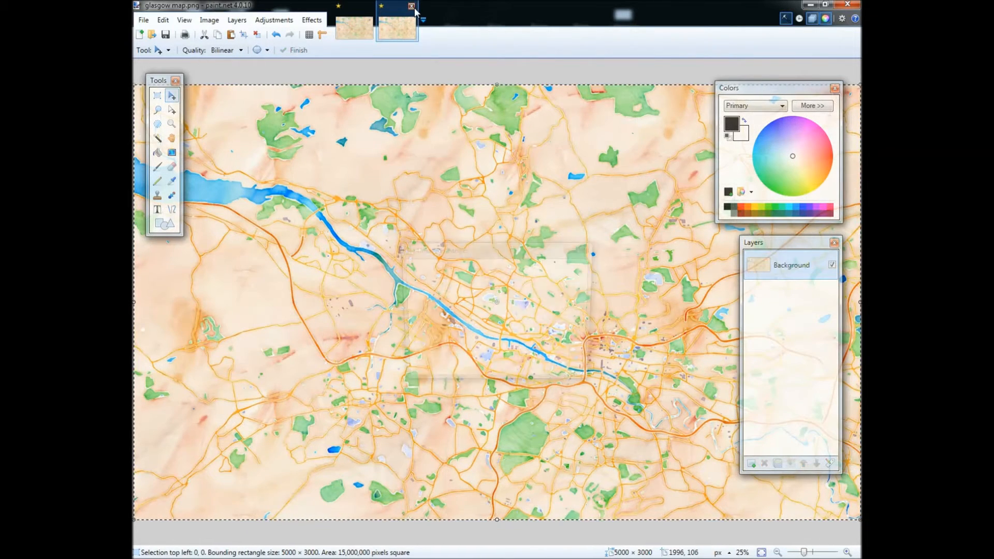
{"action": "left_click", "coordinate": [411, 6]}
{"action": "left_click", "coordinate": [497, 334]}
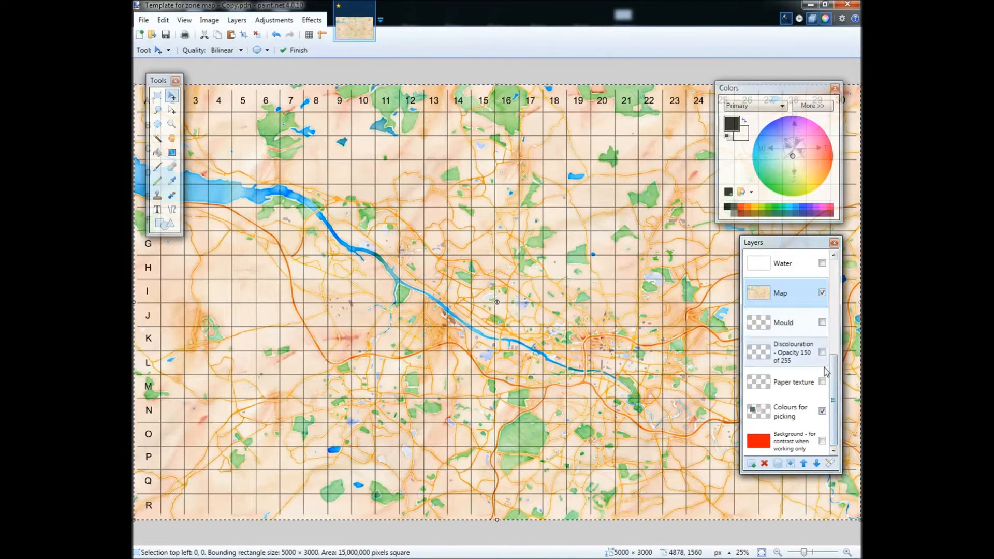
Step: Hide the Map layer and sample the water swatch on the Colours for picking layer as the primary color
{"action": "left_click", "coordinate": [823, 293]}
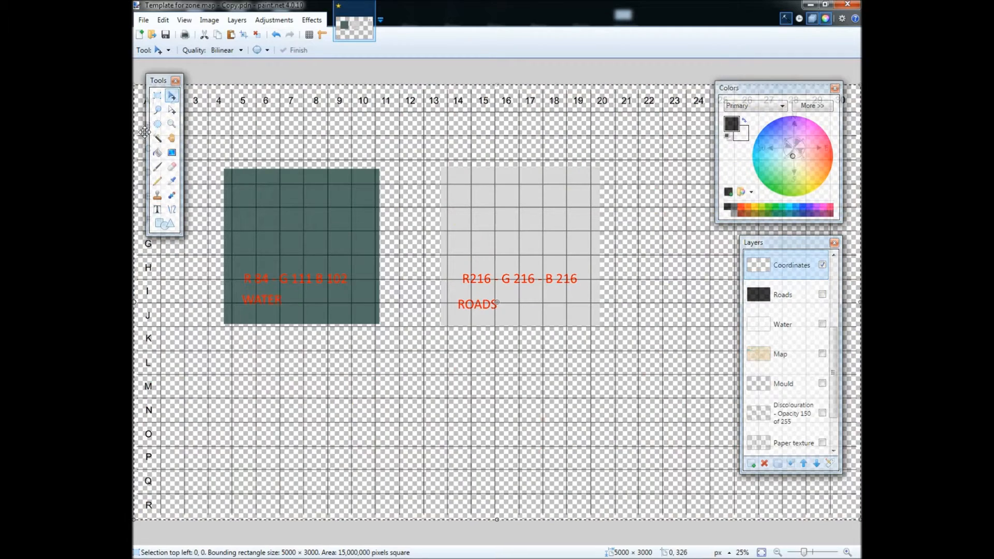
{"action": "left_click", "coordinate": [172, 180]}
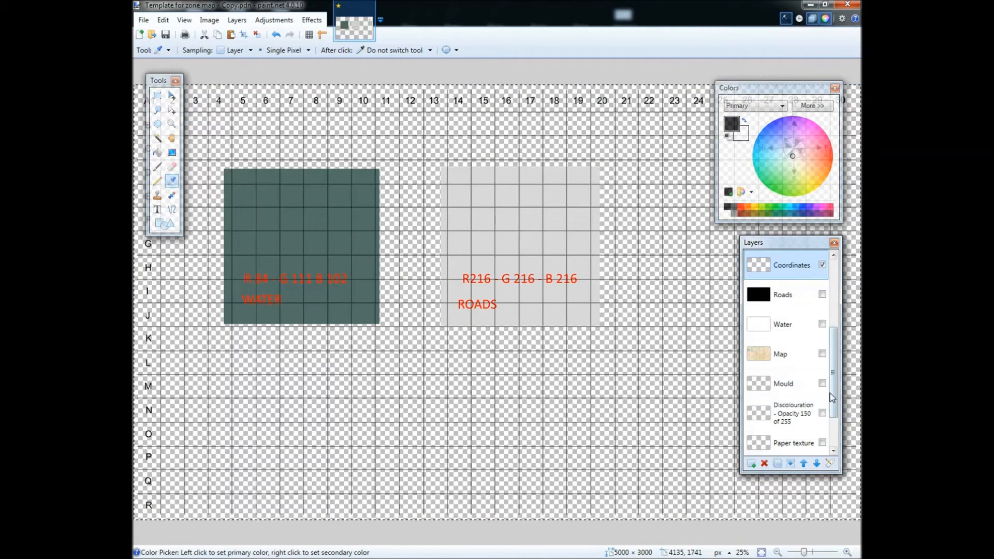
{"action": "scroll", "coordinate": [795, 420], "scroll_direction": "down", "scroll_amount": 2}
{"action": "left_click", "coordinate": [792, 422]}
{"action": "left_click", "coordinate": [339, 215]}
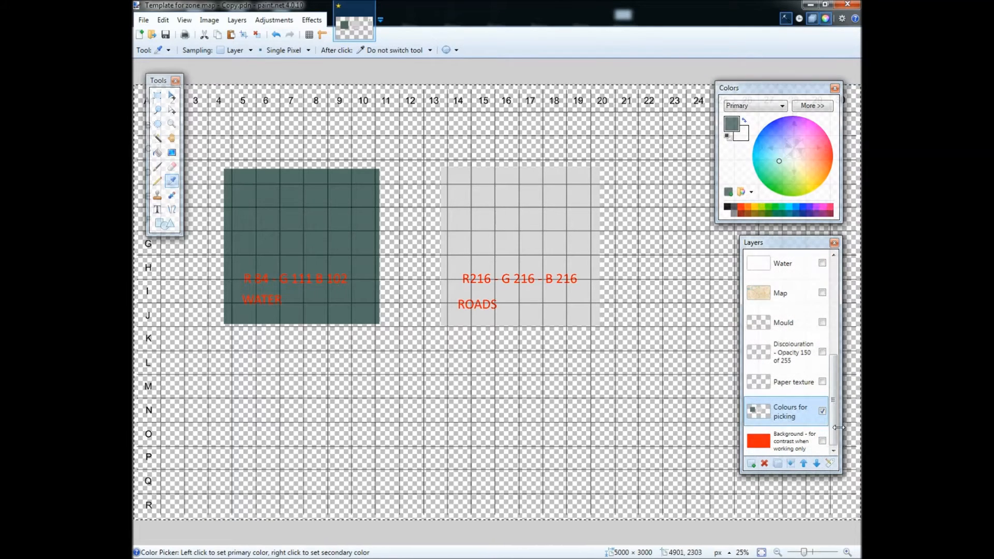
Step: Make the background and Map layers visible and activate the Magic Wand
{"action": "left_click", "coordinate": [822, 440]}
{"action": "scroll", "coordinate": [835, 414], "scroll_direction": "up", "scroll_amount": 2}
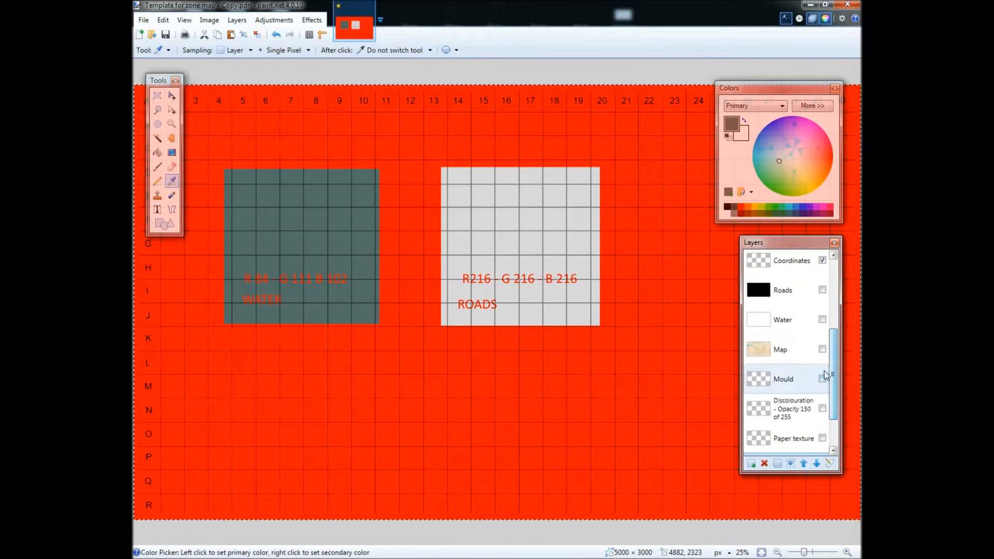
{"action": "left_click", "coordinate": [822, 349]}
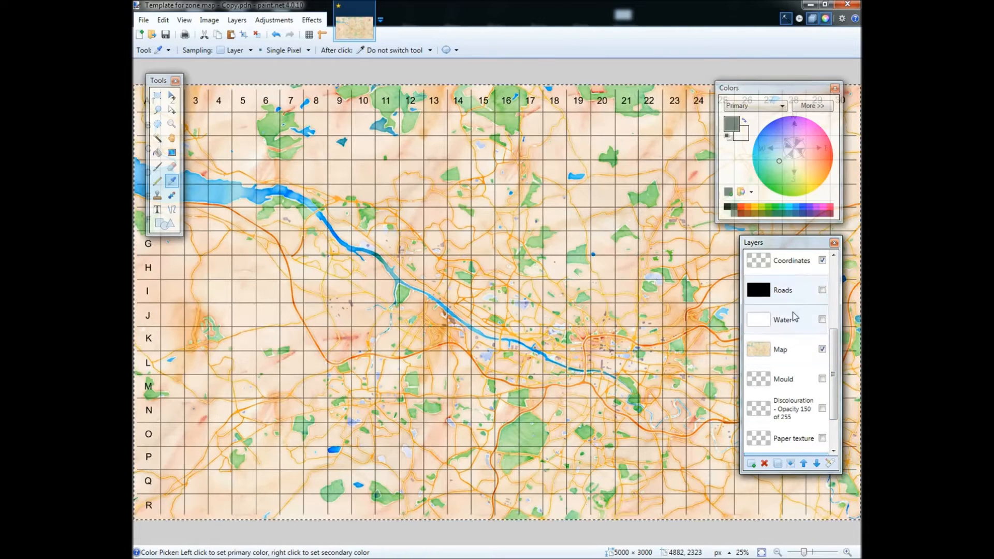
{"action": "left_click", "coordinate": [158, 137]}
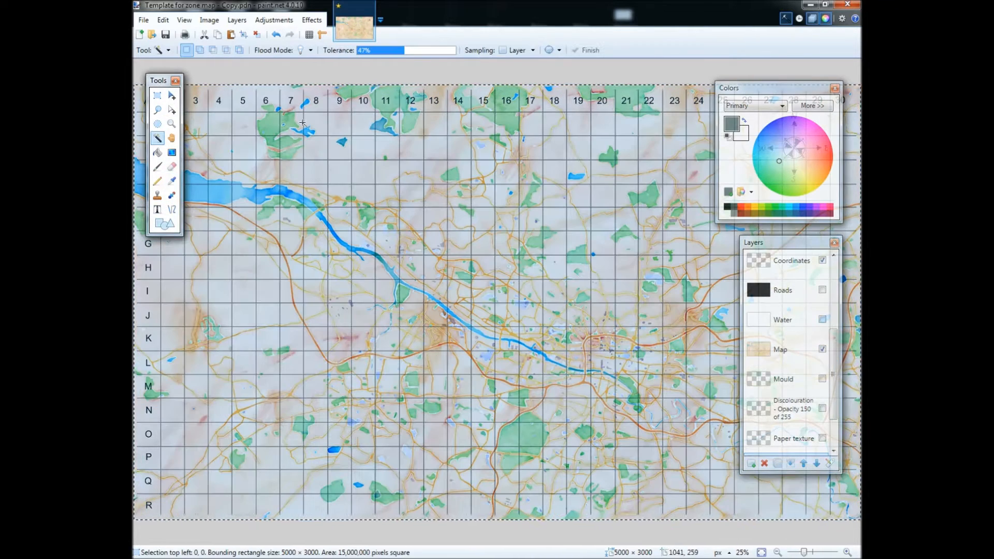
{"action": "key", "text": "ctrl+d"}
{"action": "left_click", "coordinate": [392, 51]}
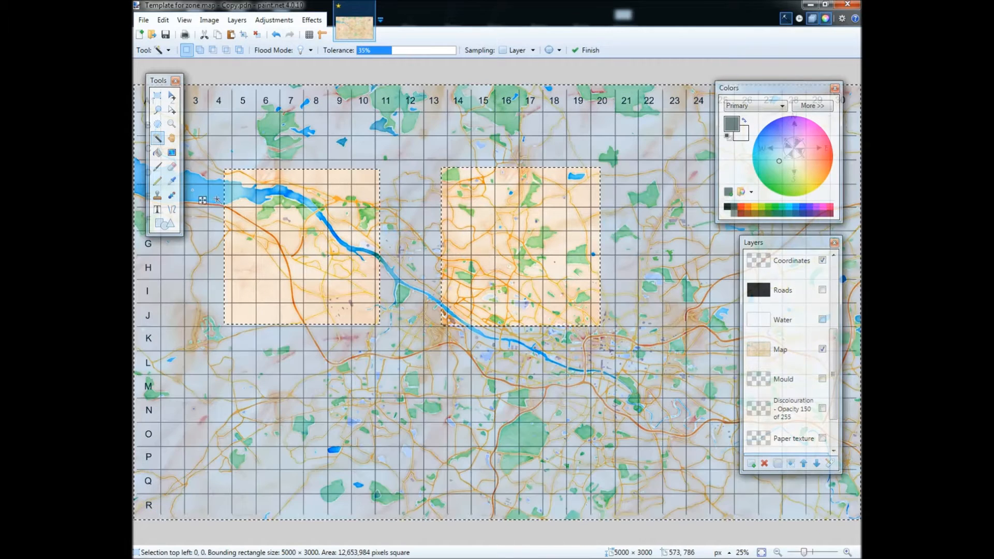
{"action": "left_click", "coordinate": [201, 192]}
{"action": "key", "text": "ctrl+d"}
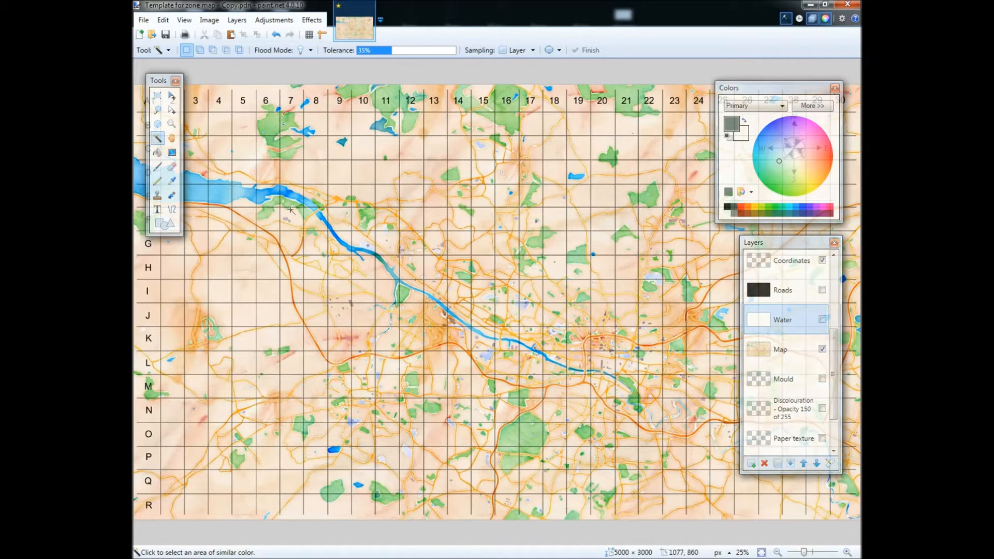
Step: Select the wide western stretch of the river on the Map layer with the Magic Wand at 47% tolerance
{"action": "left_click", "coordinate": [784, 356]}
{"action": "left_click", "coordinate": [206, 195]}
{"action": "left_click", "coordinate": [394, 51]}
{"action": "left_click_drag", "start_coordinate": [395, 51], "coordinate": [404, 55]}
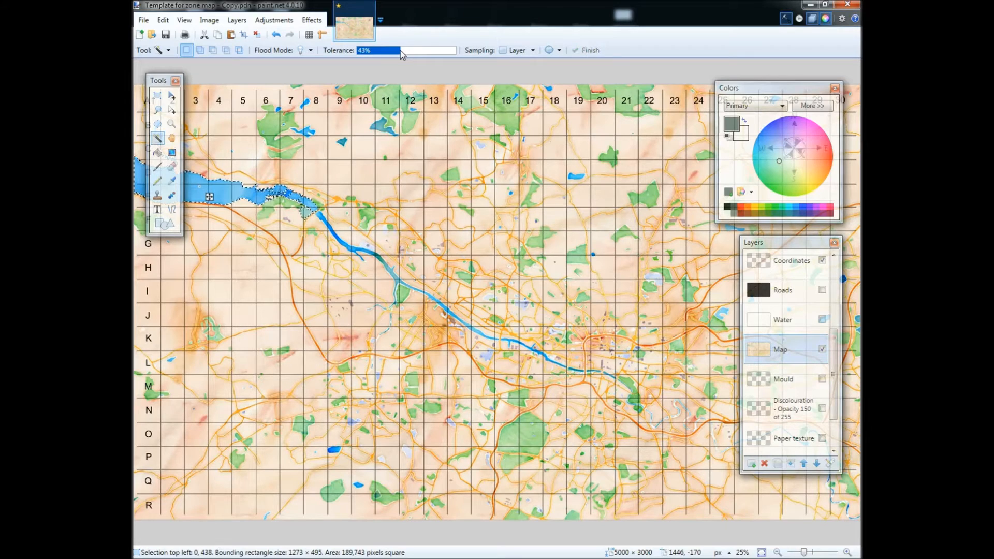
{"action": "left_click_drag", "start_coordinate": [405, 55], "coordinate": [408, 55]}
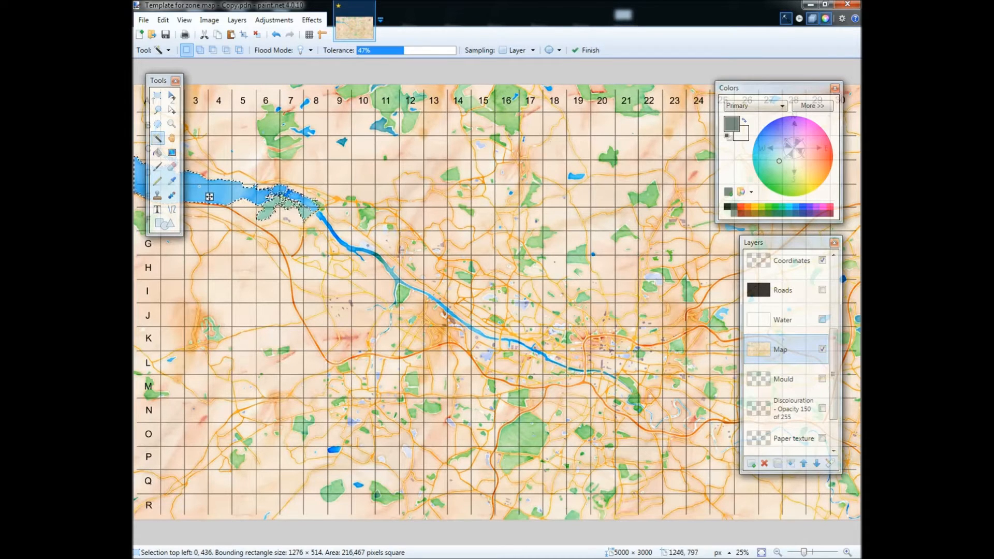
Step: Extend the selection along the river's middle and eastern stretches, setting the tolerance to 45%
{"action": "left_click", "coordinate": [392, 279]}
{"action": "left_click", "coordinate": [403, 285]}
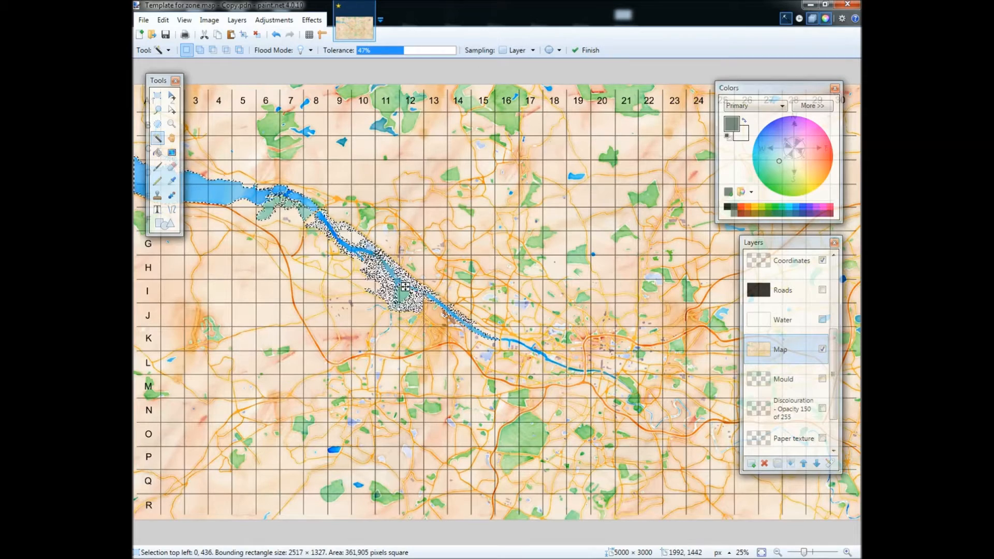
{"action": "left_click", "coordinate": [402, 52]}
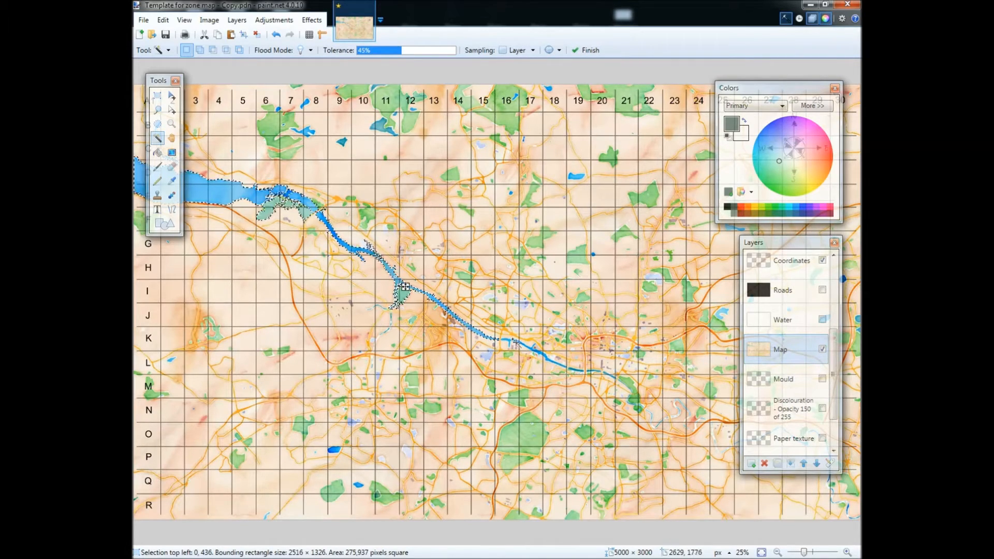
{"action": "scroll", "coordinate": [515, 343], "scroll_direction": "up", "scroll_amount": 3}
{"action": "left_click", "coordinate": [580, 373]}
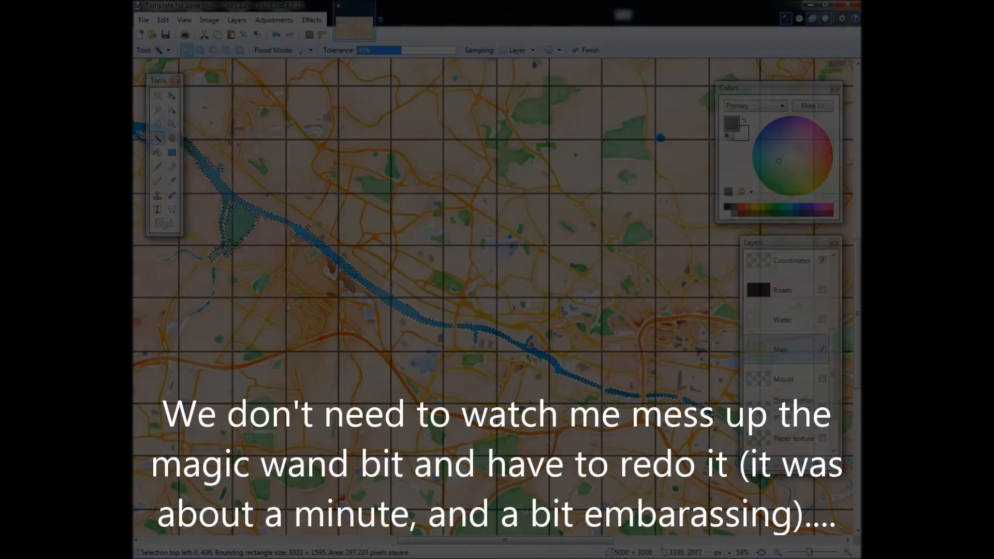
Step: Add the two small blue lakes in rows P and Q to the water selection
{"action": "scroll", "coordinate": [678, 389], "scroll_direction": "down", "scroll_amount": 3}
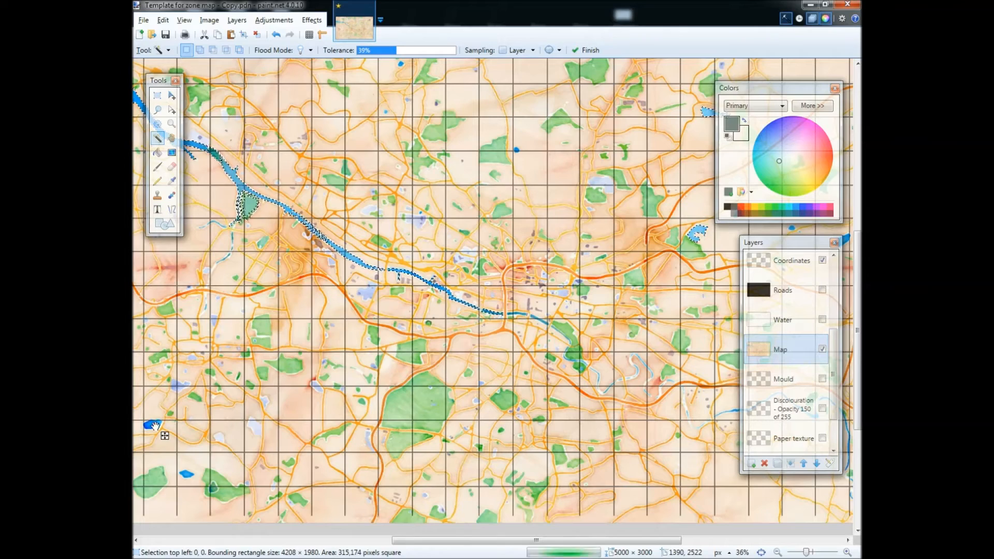
{"action": "left_click", "coordinate": [153, 424], "text": "ctrl"}
{"action": "left_click", "coordinate": [189, 477], "text": "ctrl"}
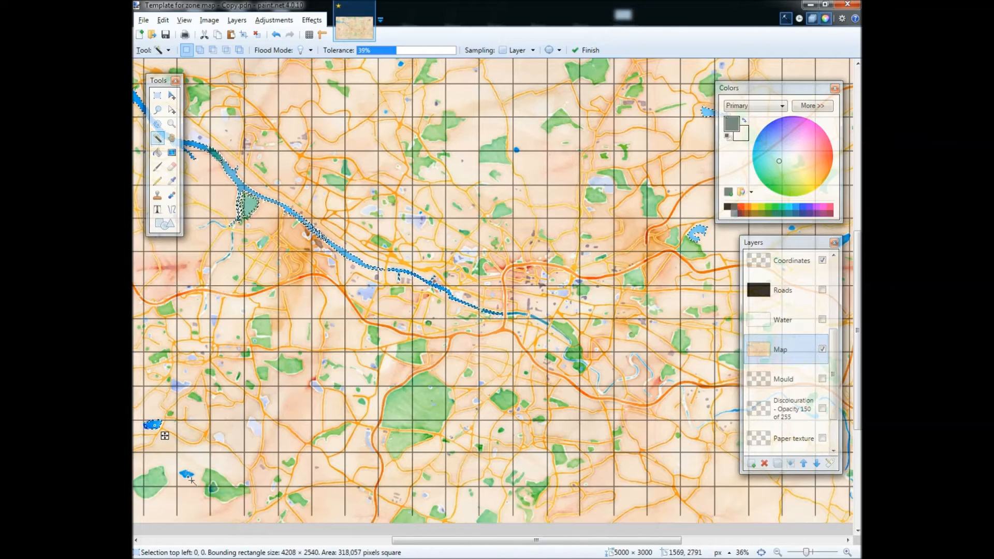
{"action": "left_click", "coordinate": [187, 474], "text": "ctrl"}
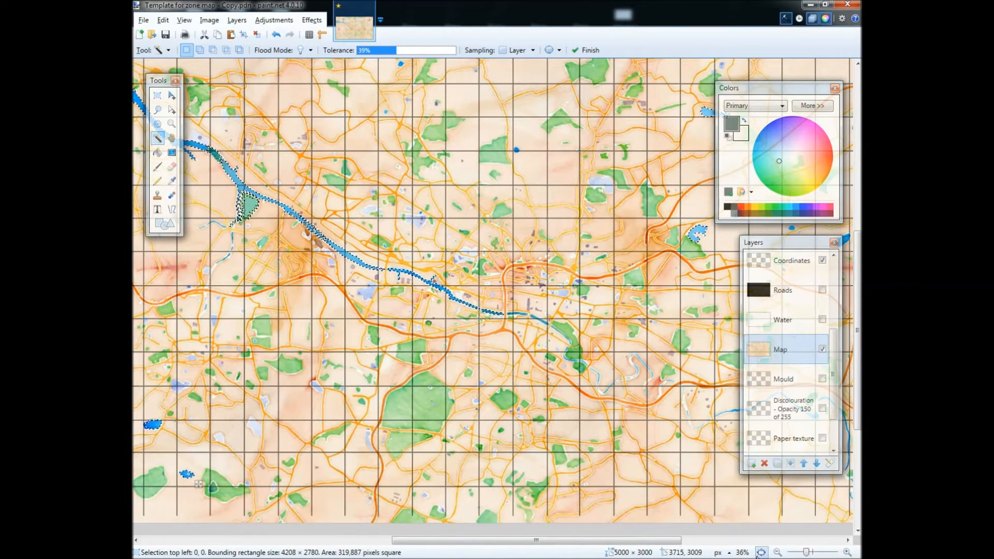
Step: Paste the selected water areas into the Water layer, clear the selection and make that layer visible
{"action": "left_click", "coordinate": [761, 552]}
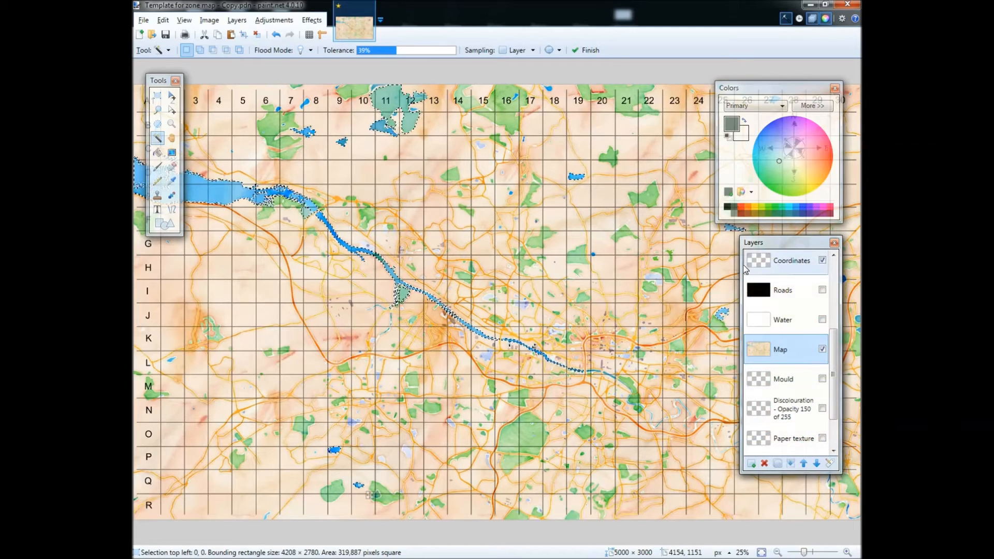
{"action": "left_click", "coordinate": [789, 325]}
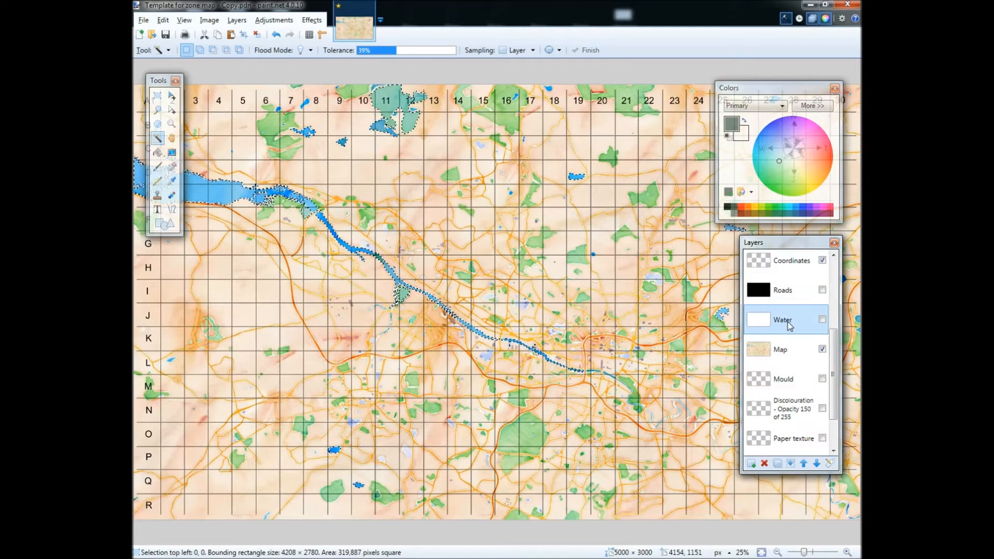
{"action": "key", "text": "ctrl+d"}
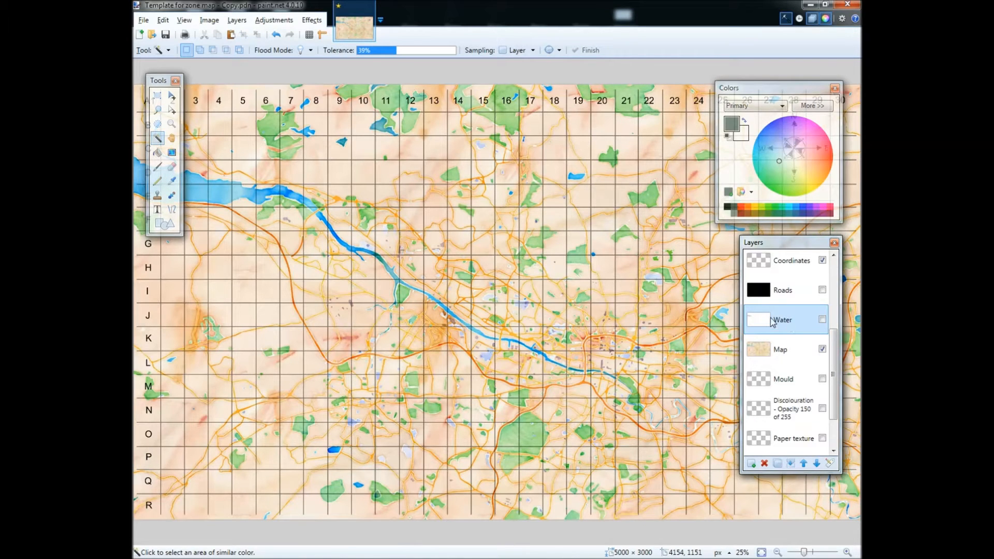
{"action": "left_click", "coordinate": [823, 319]}
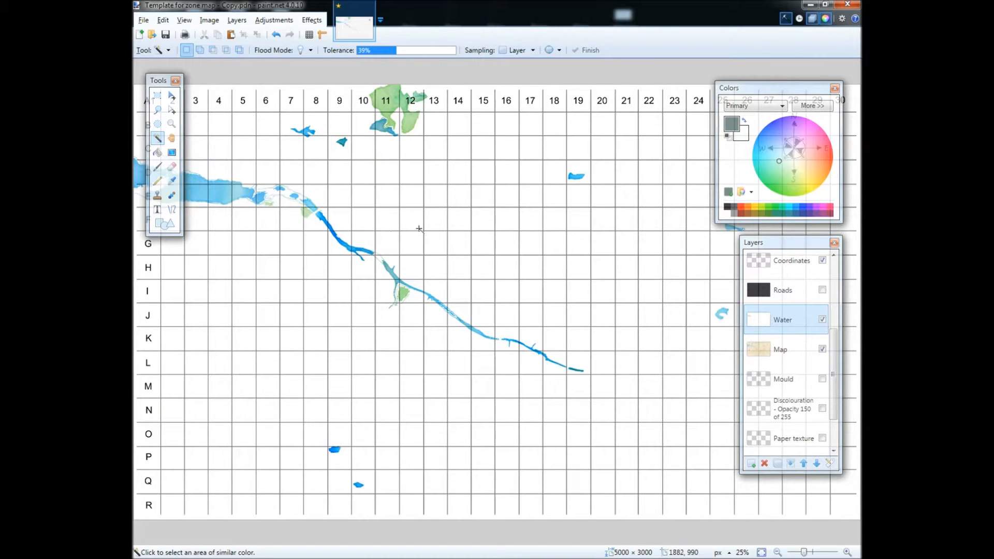
Step: Fill the western and central stretches of the river on the Water layer with the sampled water color
{"action": "left_click", "coordinate": [158, 152]}
{"action": "left_click", "coordinate": [216, 195]}
{"action": "left_click", "coordinate": [311, 207]}
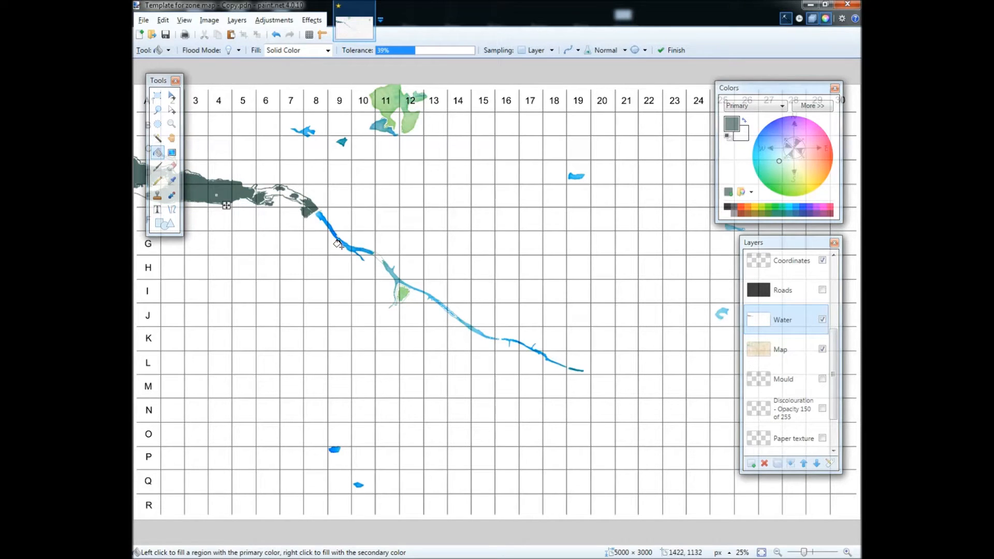
{"action": "left_click", "coordinate": [352, 254]}
Step: Fill the northern lakes and the two small lakes in rows P and Q with the water color
{"action": "left_click", "coordinate": [387, 132]}
{"action": "left_click", "coordinate": [342, 141]}
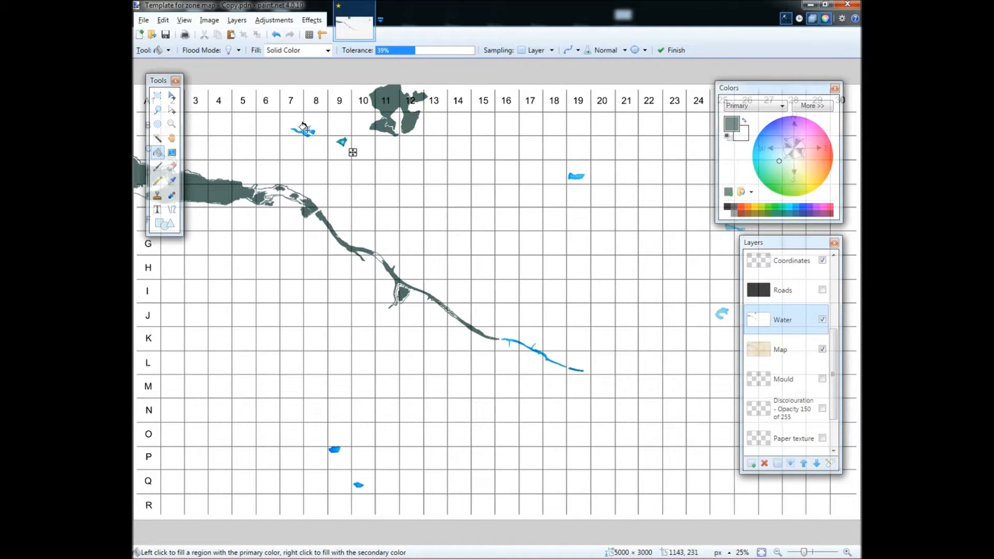
{"action": "left_click", "coordinate": [303, 125]}
{"action": "left_click", "coordinate": [571, 176]}
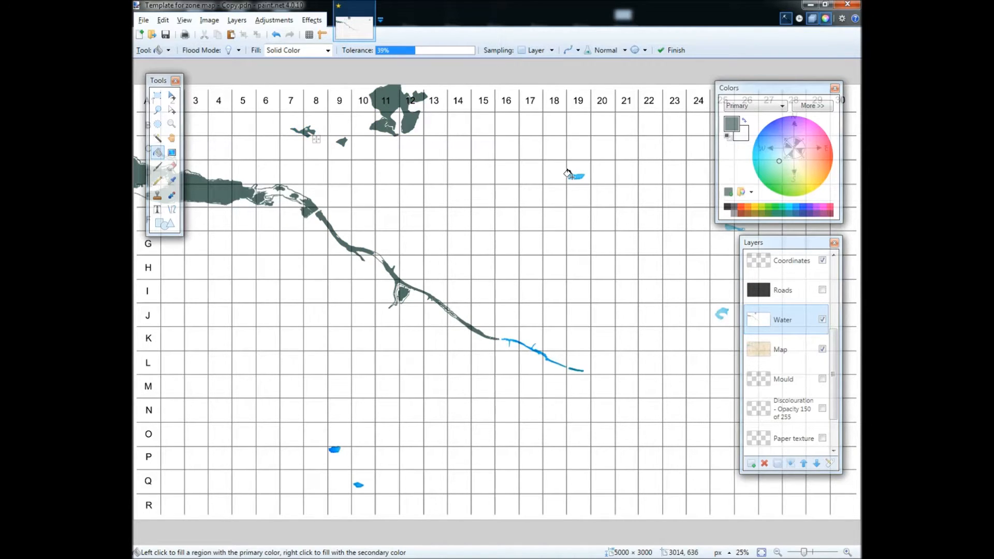
{"action": "left_click", "coordinate": [330, 448]}
{"action": "left_click", "coordinate": [357, 484]}
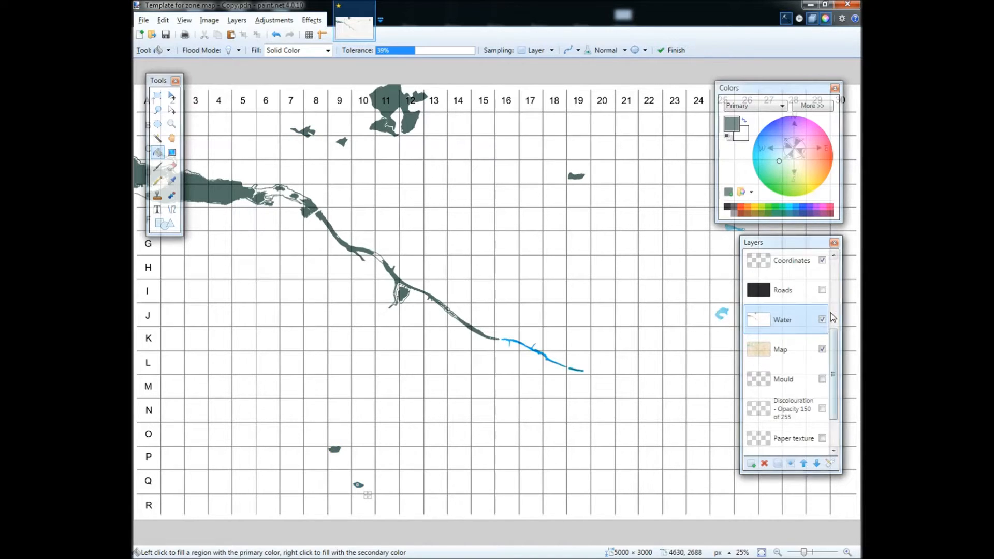
Step: Uncover and fill the two lakes around column 25, and fill the remaining blue eastern stretch of the river
{"action": "left_click_drag", "start_coordinate": [723, 86], "coordinate": [525, 108]}
{"action": "left_click_drag", "start_coordinate": [783, 243], "coordinate": [779, 289]}
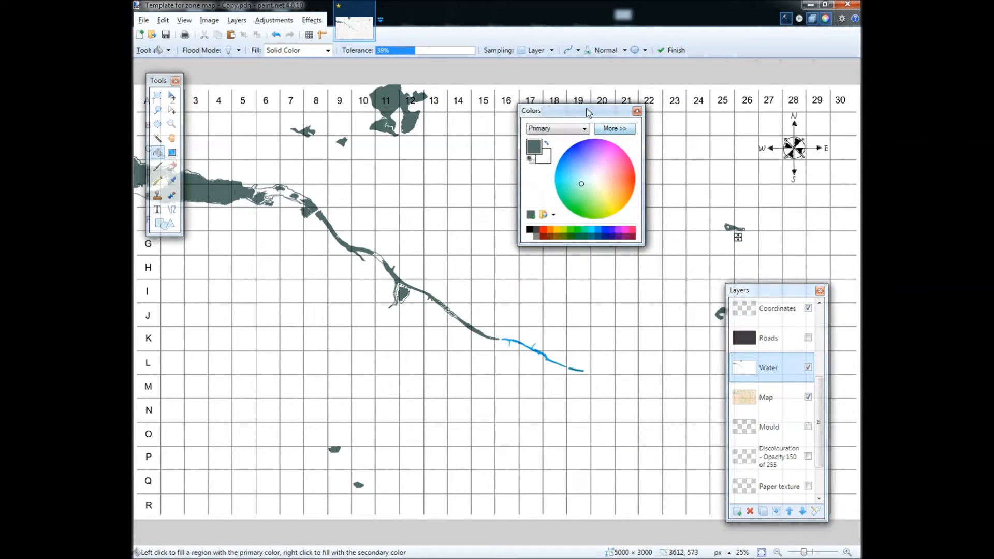
{"action": "left_click_drag", "start_coordinate": [591, 109], "coordinate": [787, 109]}
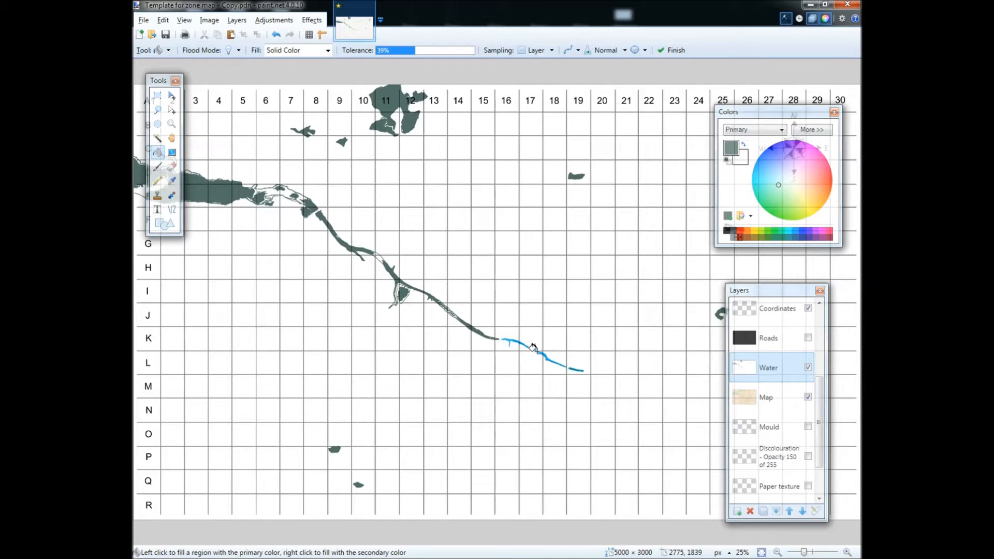
{"action": "left_click", "coordinate": [562, 362]}
{"action": "left_click", "coordinate": [577, 370]}
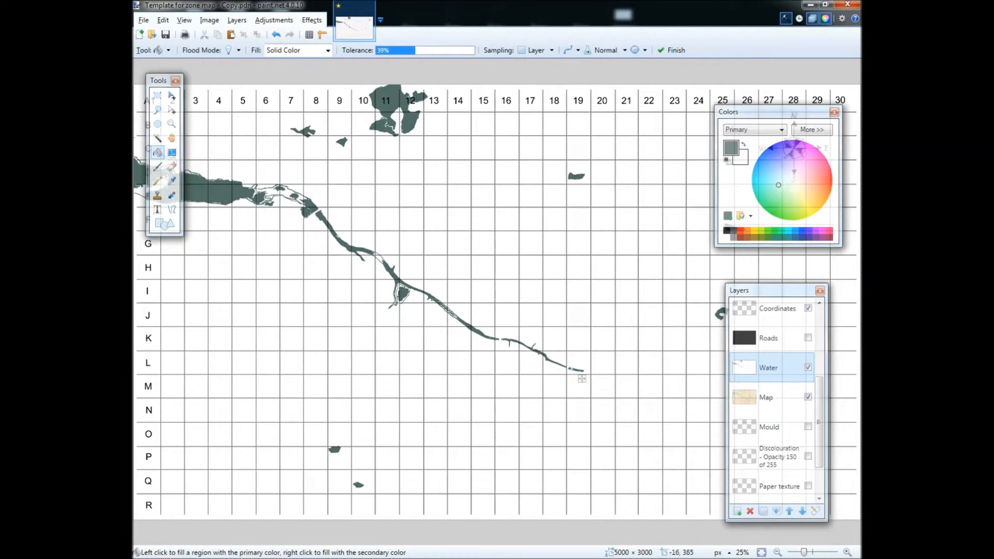
Step: Fill the white gaps inside the outlined western bend of the river with the water color
{"action": "left_click", "coordinate": [157, 167]}
{"action": "scroll", "coordinate": [261, 191], "scroll_direction": "up", "scroll_amount": 3}
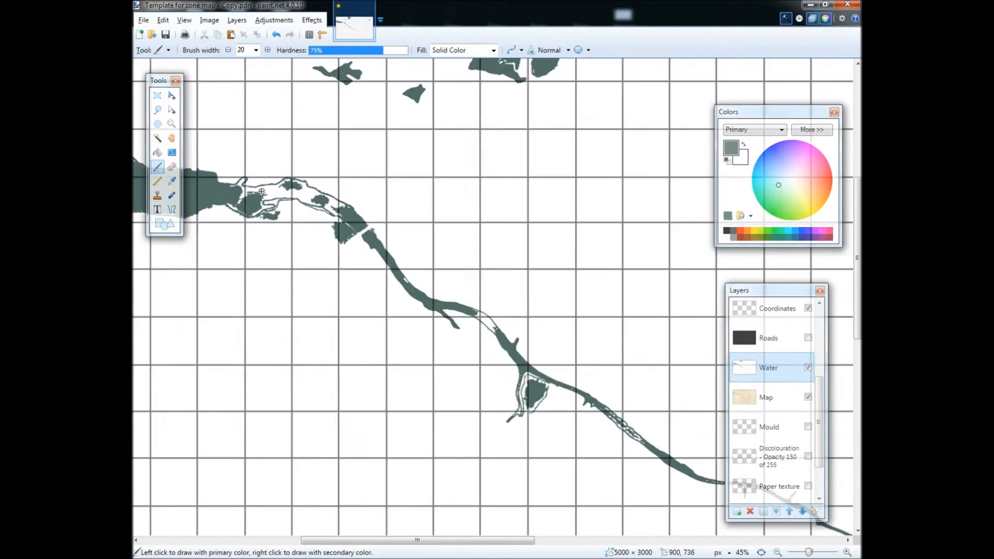
{"action": "scroll", "coordinate": [261, 192], "scroll_direction": "up", "scroll_amount": 3}
{"action": "left_click", "coordinate": [157, 152]}
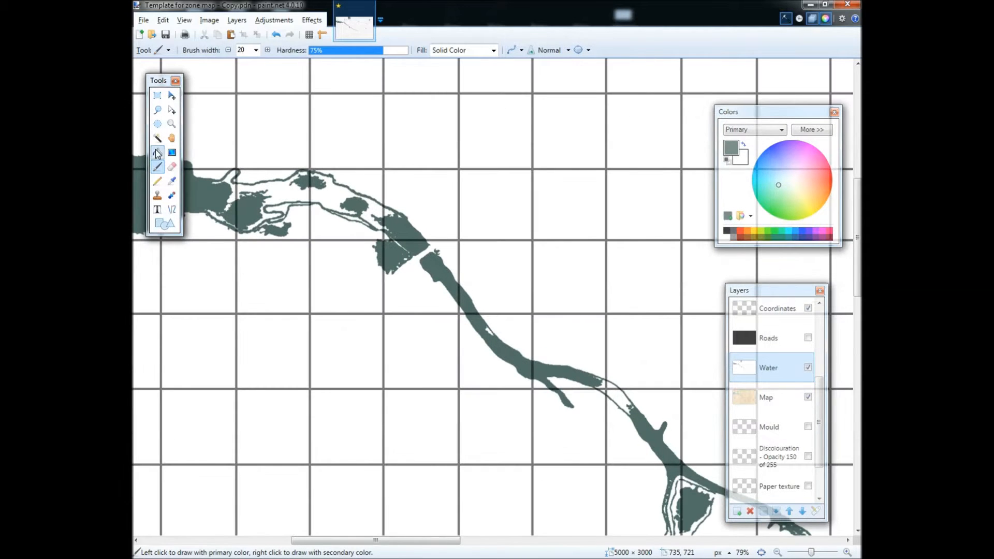
{"action": "left_click", "coordinate": [282, 186]}
{"action": "left_click", "coordinate": [210, 205]}
{"action": "left_click", "coordinate": [224, 203]}
{"action": "left_click", "coordinate": [214, 182]}
{"action": "left_click", "coordinate": [216, 182]}
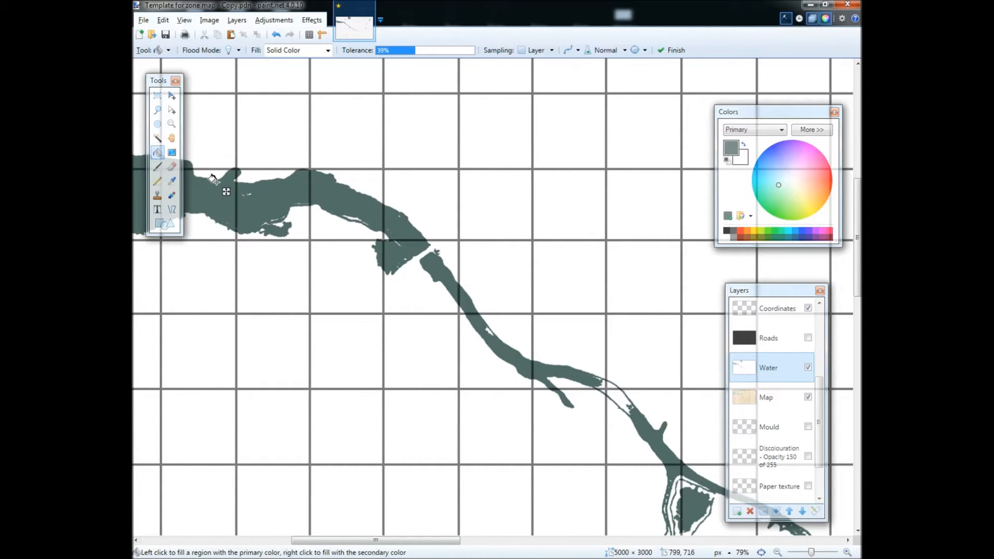
Step: Brush over the breaks in the river upstream of the triangular inlet and close the inlet's lower edge
{"action": "left_click", "coordinate": [160, 169]}
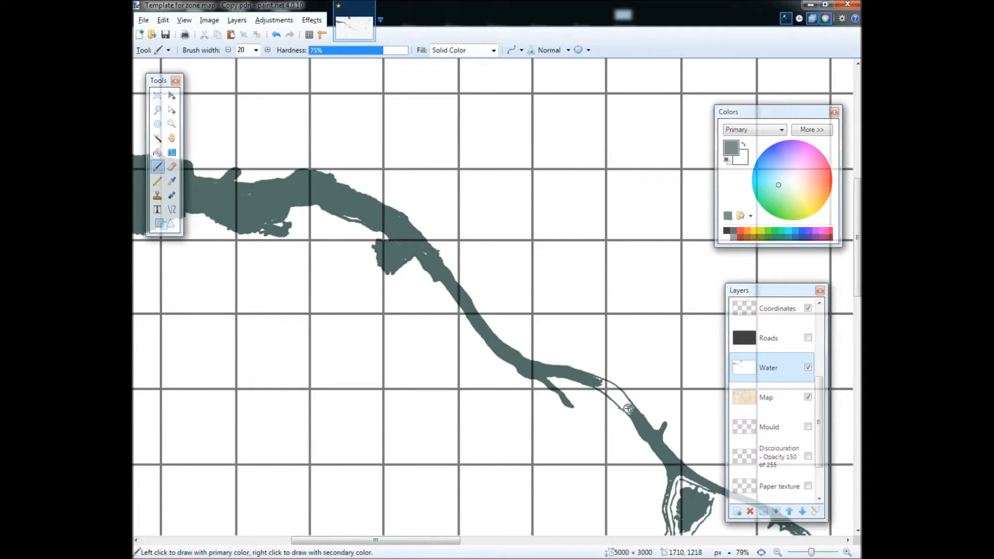
{"action": "left_click_drag", "start_coordinate": [618, 398], "coordinate": [589, 382]}
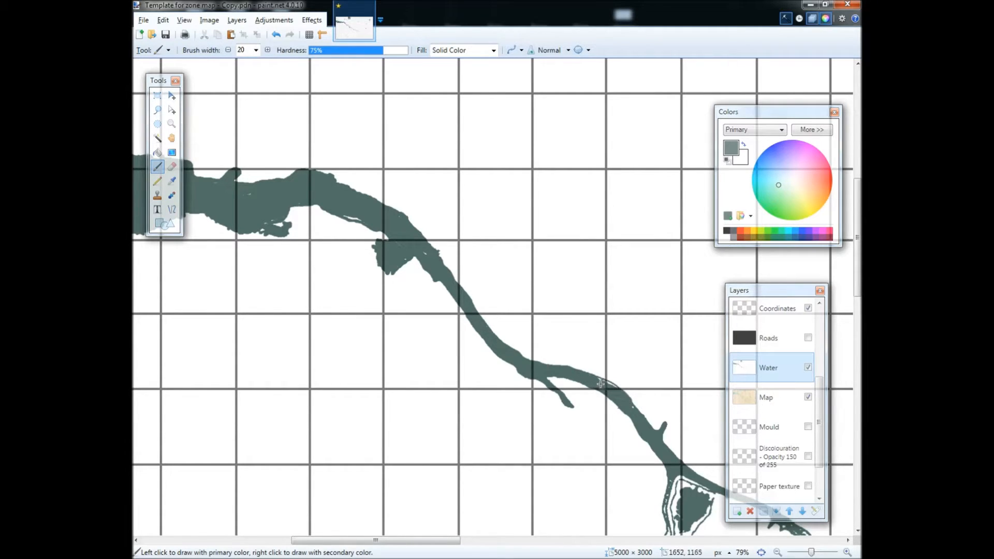
{"action": "scroll", "coordinate": [619, 481], "scroll_direction": "down", "scroll_amount": 3}
{"action": "left_click_drag", "start_coordinate": [362, 540], "coordinate": [428, 540]}
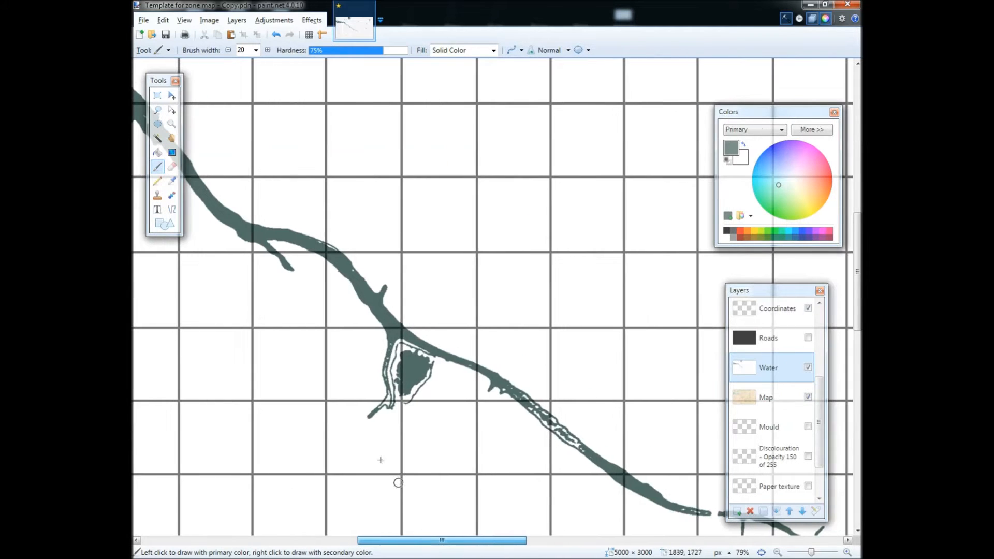
{"action": "left_click_drag", "start_coordinate": [384, 404], "coordinate": [412, 390]}
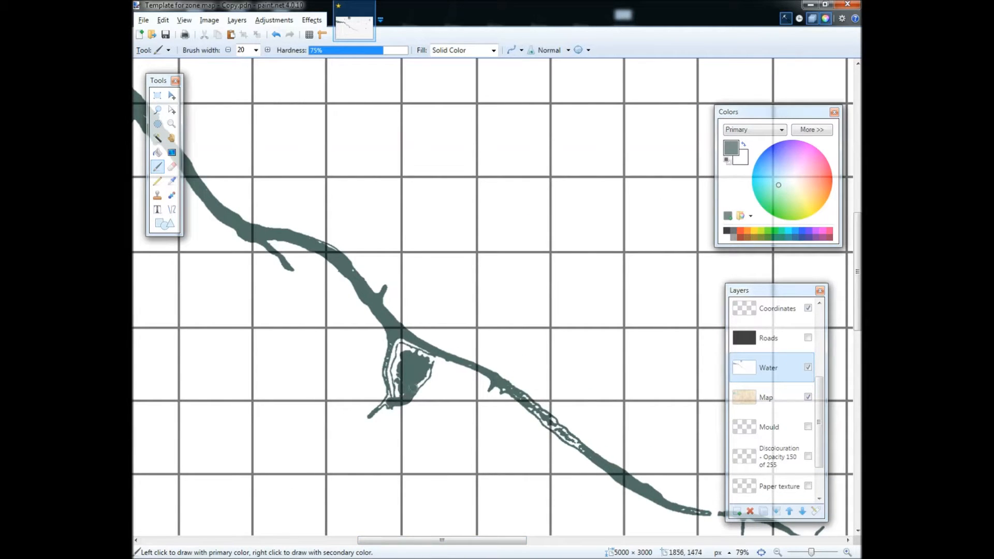
Step: Fill the white areas inside the triangular inlet with the water color
{"action": "left_click", "coordinate": [157, 152]}
{"action": "left_click", "coordinate": [394, 345]}
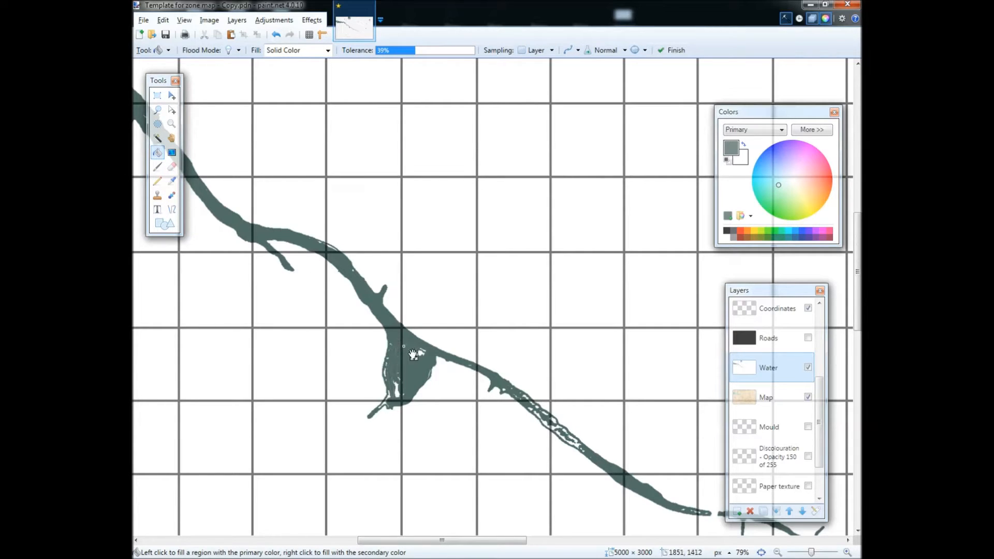
{"action": "left_click", "coordinate": [406, 403]}
{"action": "left_click", "coordinate": [431, 364]}
Step: Fill and brush over the white gaps in the river just downstream of the triangular inlet with the water color
{"action": "left_click", "coordinate": [564, 431]}
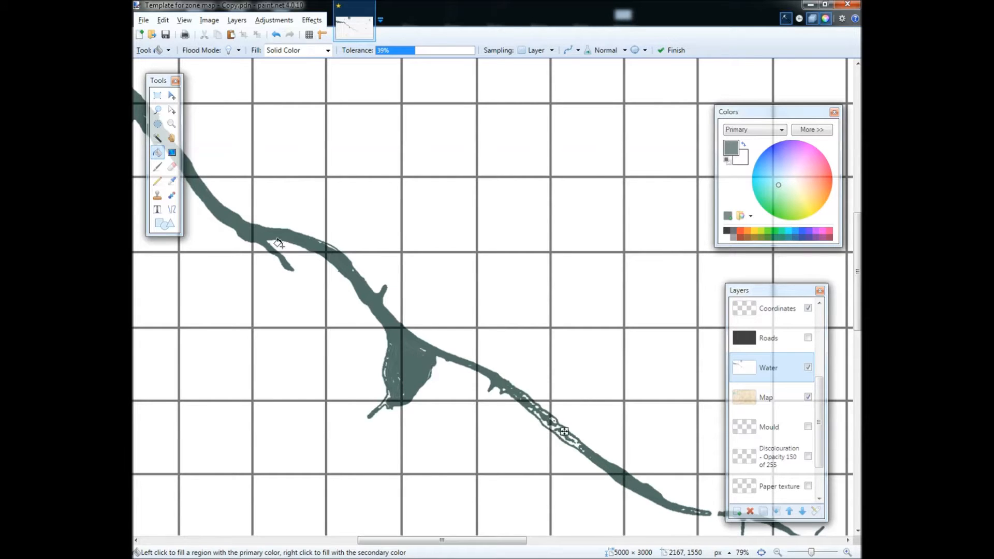
{"action": "left_click", "coordinate": [157, 166]}
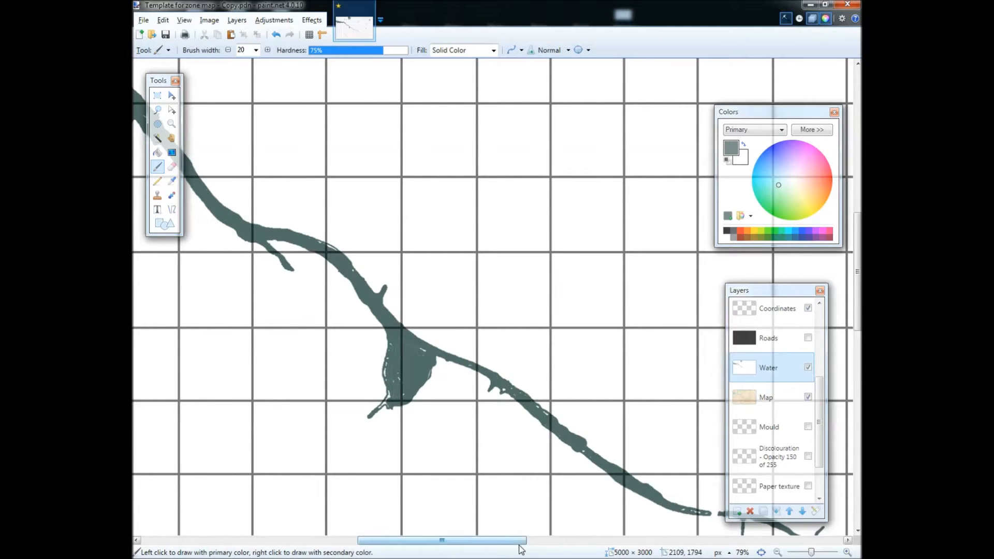
Step: Set the brush width to 10 and paint across the break in the narrow river farther downstream
{"action": "left_click_drag", "start_coordinate": [520, 541], "coordinate": [563, 541]}
{"action": "scroll", "coordinate": [587, 507], "scroll_direction": "down", "scroll_amount": 3}
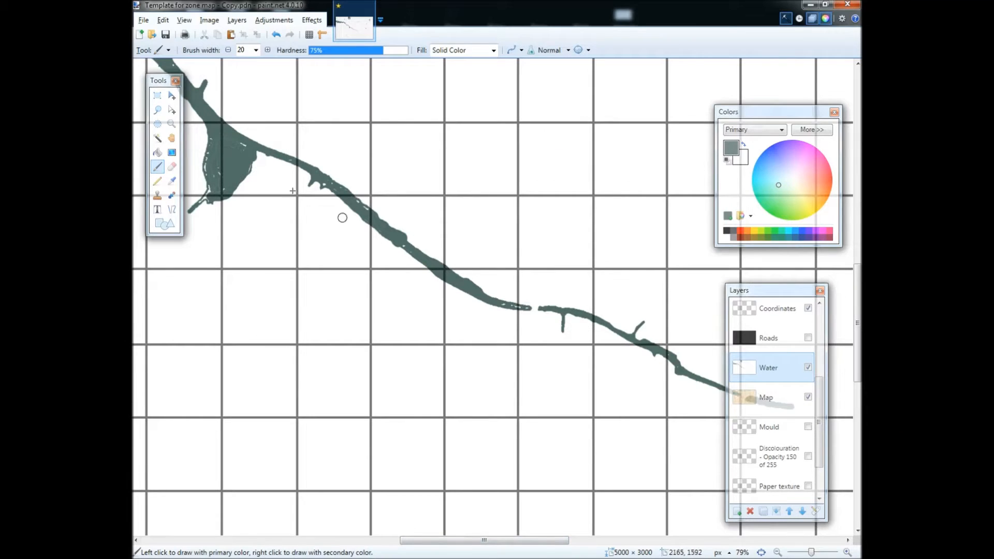
{"action": "left_click", "coordinate": [255, 50]}
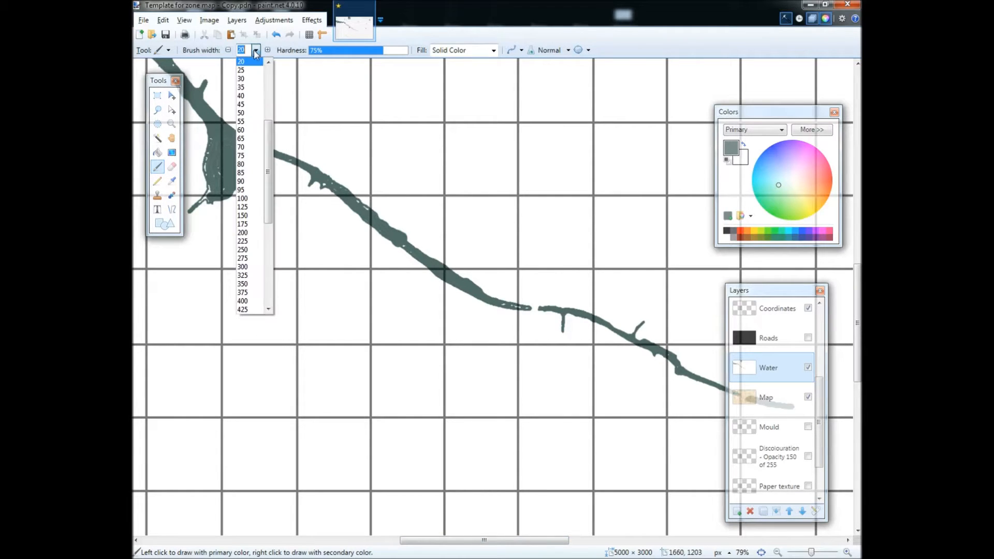
{"action": "left_click", "coordinate": [265, 63]}
{"action": "left_click", "coordinate": [265, 63]}
{"action": "left_click", "coordinate": [265, 63]}
{"action": "left_click", "coordinate": [265, 63]}
{"action": "left_click", "coordinate": [267, 64]}
{"action": "left_click", "coordinate": [268, 63]}
{"action": "left_click", "coordinate": [243, 61]}
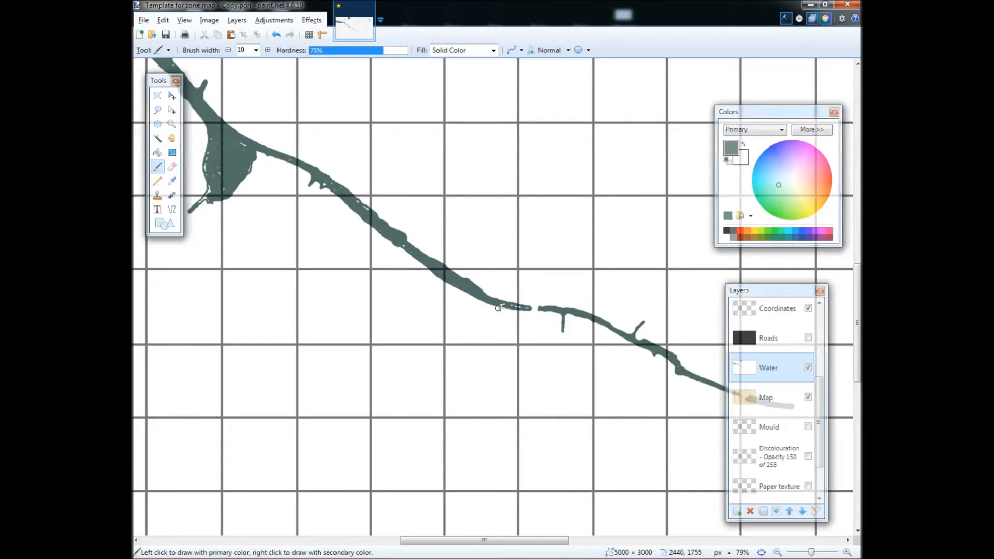
{"action": "scroll", "coordinate": [582, 519], "scroll_direction": "down", "scroll_amount": 3}
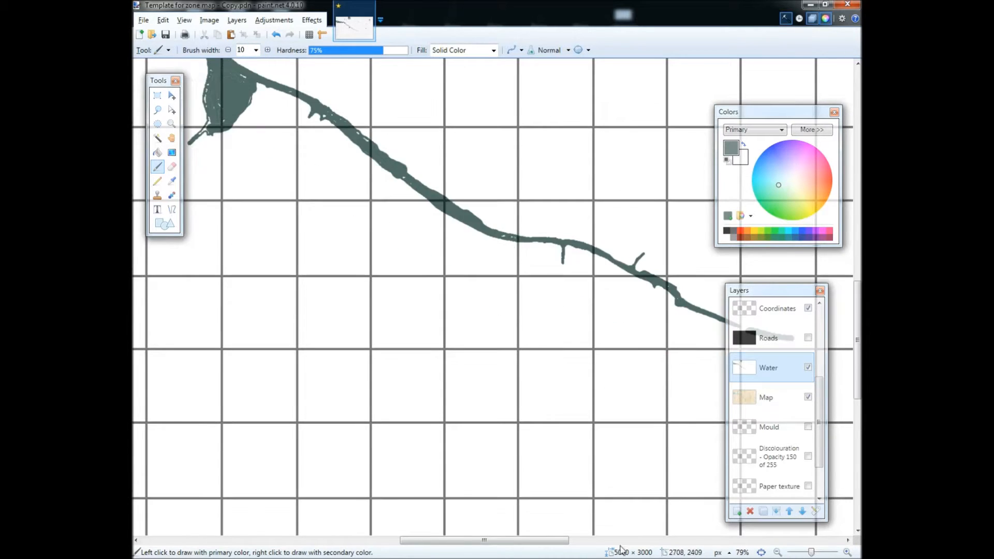
Step: Draw a closed, irregular lake outline around the river's eastern end and fill it with the water color
{"action": "left_click_drag", "start_coordinate": [526, 541], "coordinate": [565, 541]}
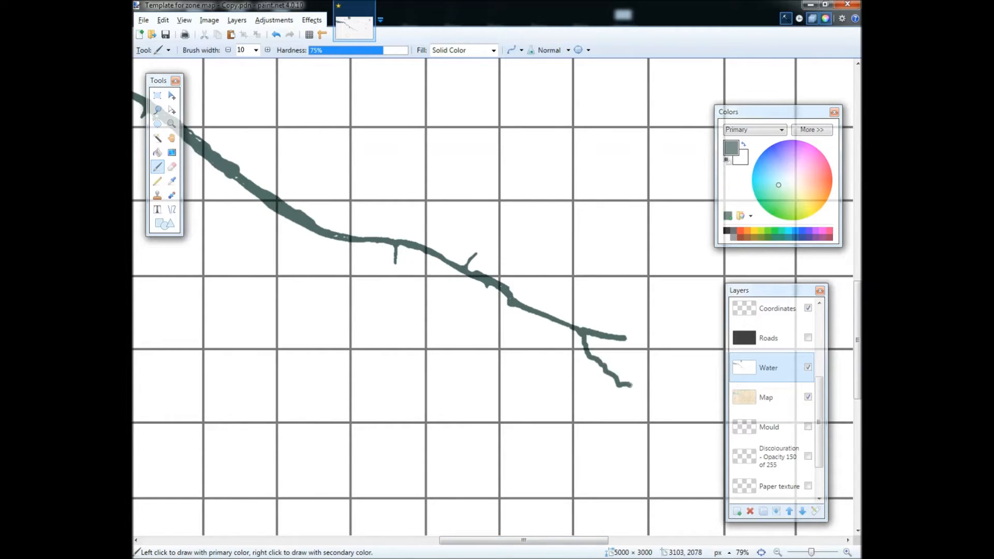
{"action": "mouse_move", "coordinate": [664, 371]}
{"action": "left_mouse_down"}
{"action": "mouse_move", "coordinate": [674, 326]}
{"action": "mouse_move", "coordinate": [648, 286]}
{"action": "mouse_move", "coordinate": [586, 284]}
{"action": "mouse_move", "coordinate": [568, 324]}
{"action": "left_mouse_up"}
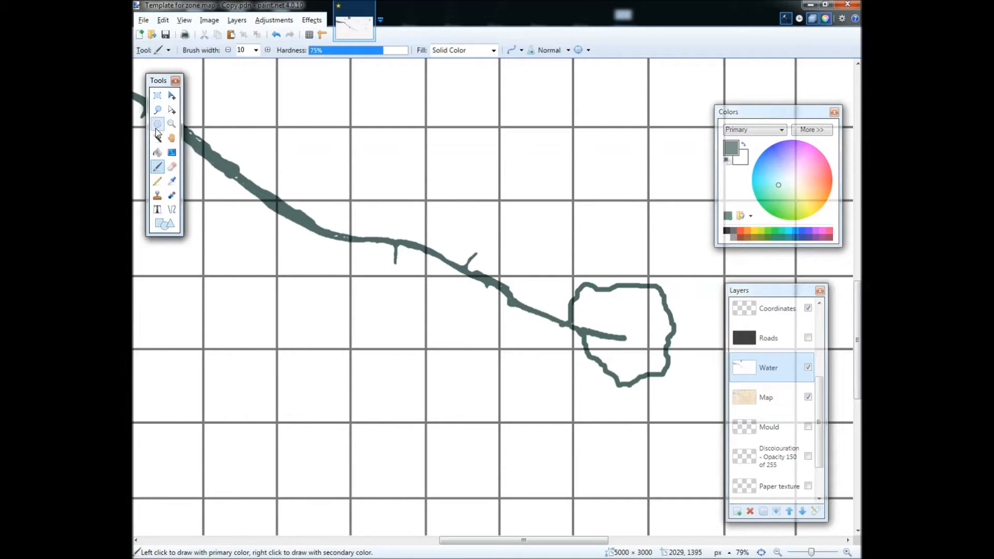
{"action": "left_click", "coordinate": [157, 152]}
{"action": "left_click", "coordinate": [621, 325]}
Step: Fill the white gaps in the wide western river mouth around D1, E1 and D2 with the water color
{"action": "scroll", "coordinate": [527, 308], "scroll_direction": "down", "scroll_amount": 3}
{"action": "left_click_drag", "start_coordinate": [624, 541], "coordinate": [515, 540]}
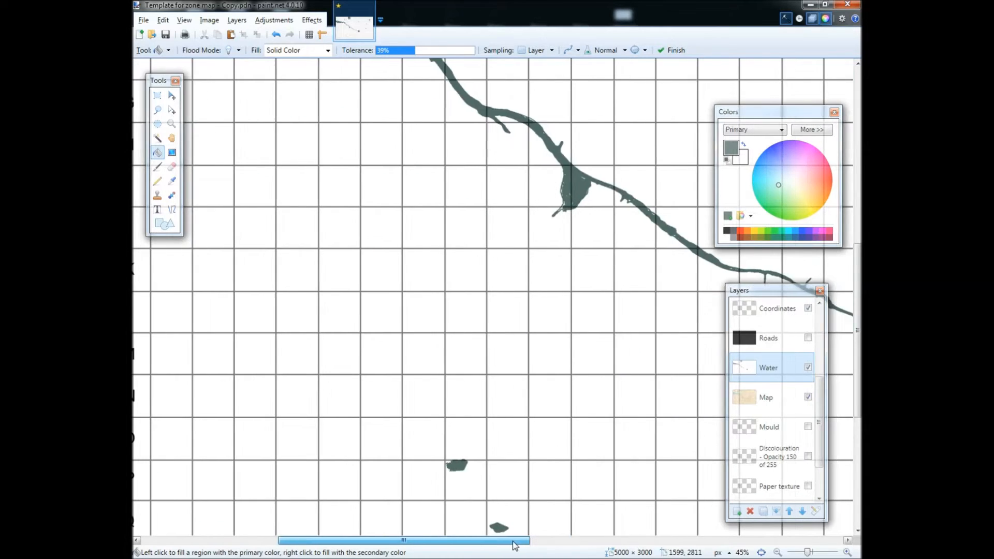
{"action": "scroll", "coordinate": [502, 349], "scroll_direction": "up", "scroll_amount": 5}
{"action": "scroll", "coordinate": [503, 349], "scroll_direction": "down", "scroll_amount": 1}
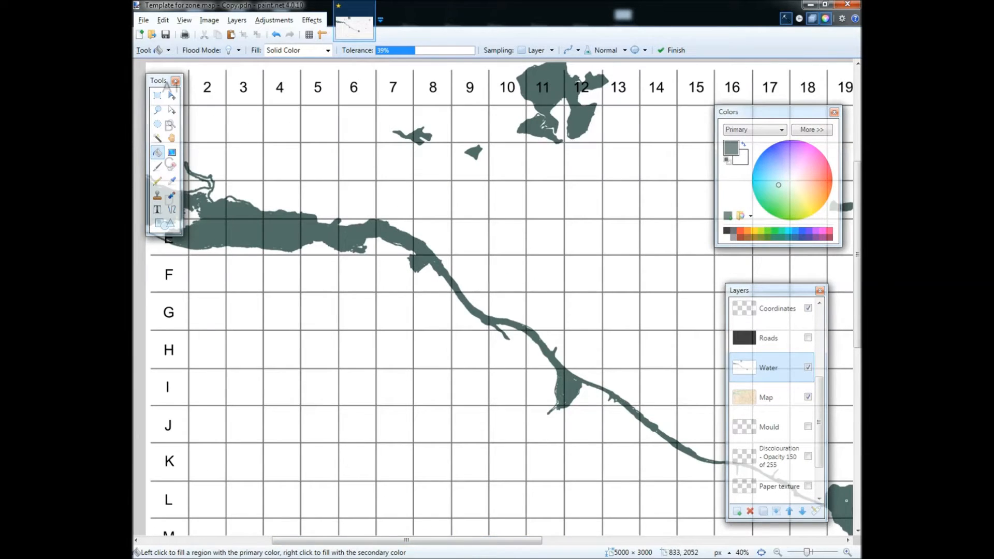
{"action": "left_click_drag", "start_coordinate": [472, 540], "coordinate": [408, 541]}
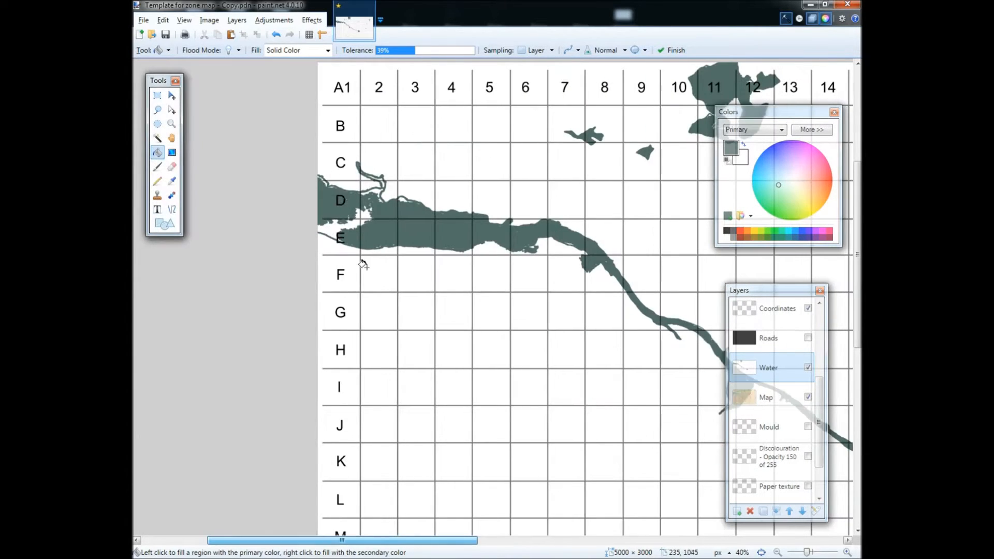
{"action": "left_click", "coordinate": [334, 220]}
{"action": "left_click", "coordinate": [376, 185]}
{"action": "left_click", "coordinate": [405, 200]}
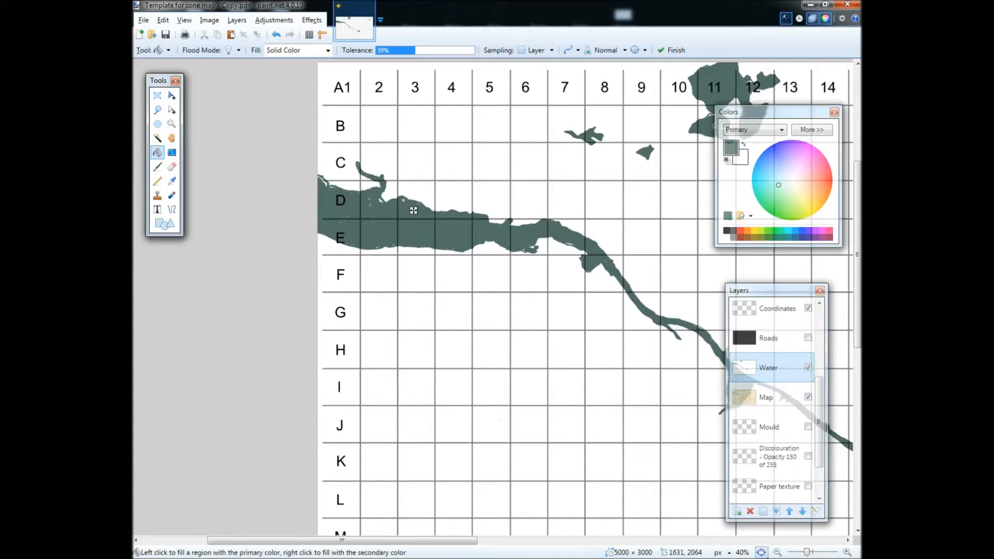
Step: Select the white background of the Water layer with the Magic Wand and delete it
{"action": "left_click", "coordinate": [762, 552]}
{"action": "left_click", "coordinate": [158, 137]}
{"action": "left_click", "coordinate": [469, 160]}
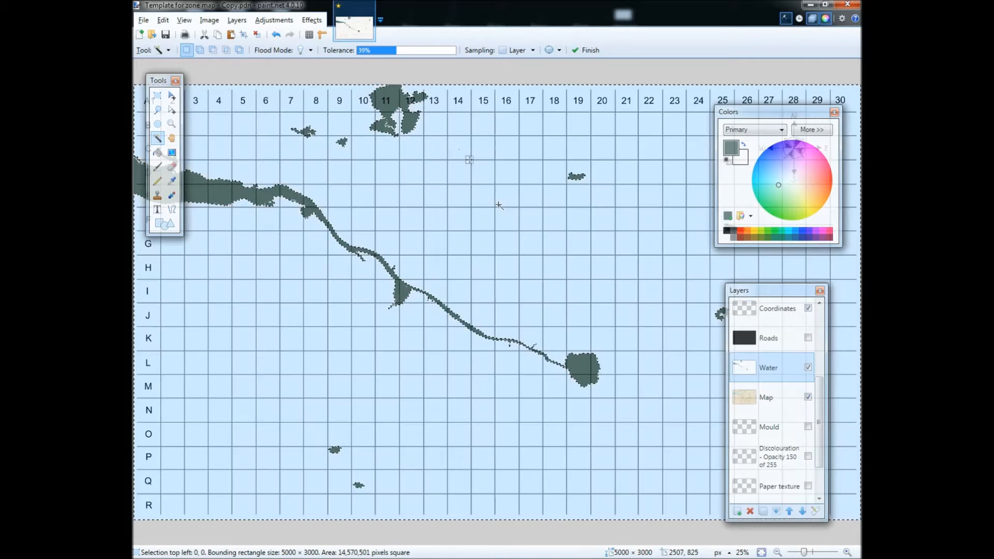
{"action": "key", "text": "Delete"}
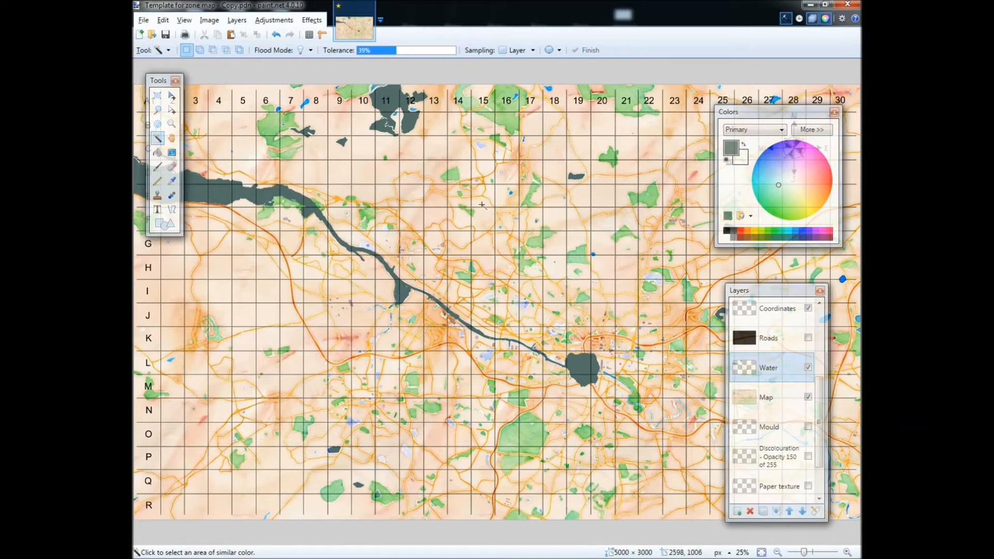
Step: Hide the Water layer, make the Map layer active and save the file
{"action": "left_click", "coordinate": [809, 368]}
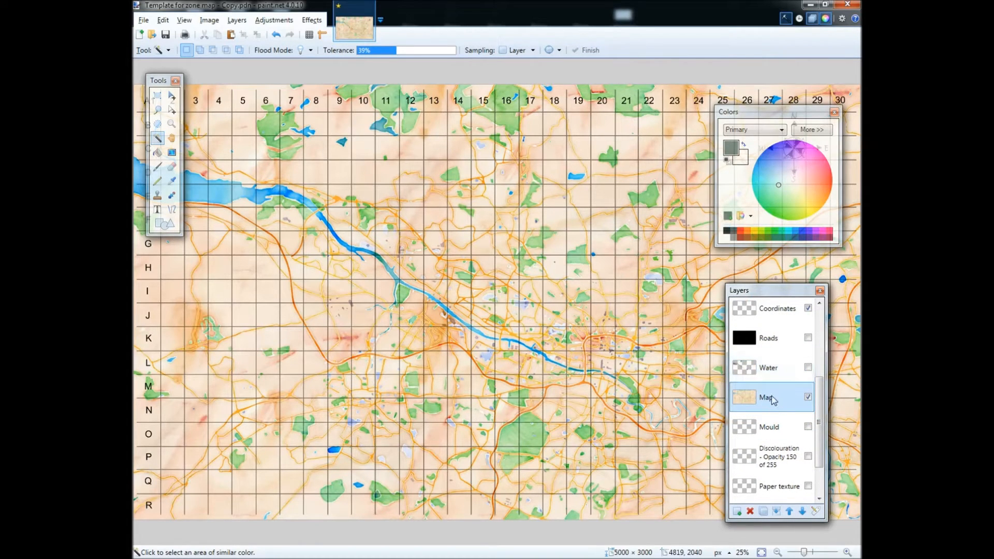
{"action": "key", "text": "ctrl+s"}
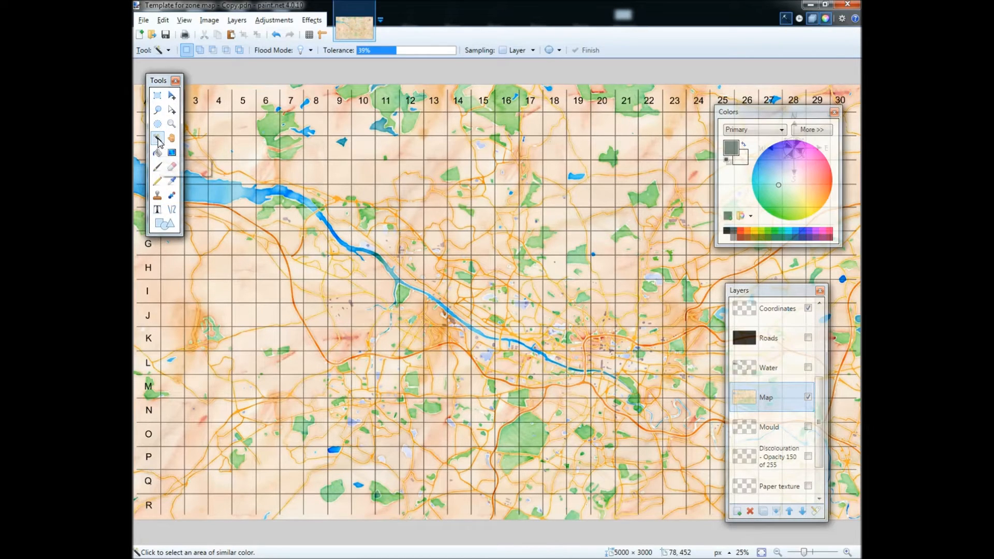
Step: Select the connected road network on the Map layer from a point in column 18 with the Magic Wand at 44% tolerance
{"action": "left_click", "coordinate": [404, 51]}
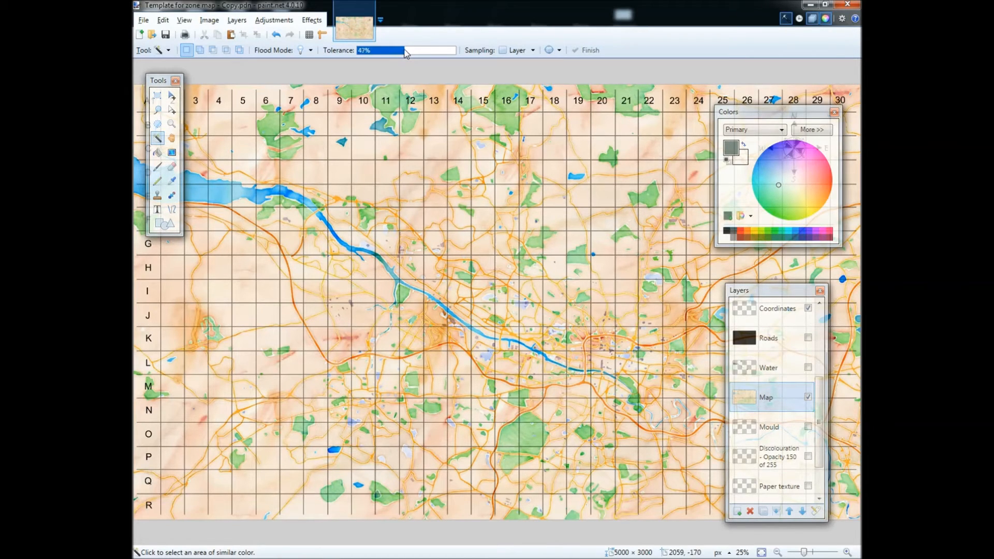
{"action": "left_click", "coordinate": [407, 51]}
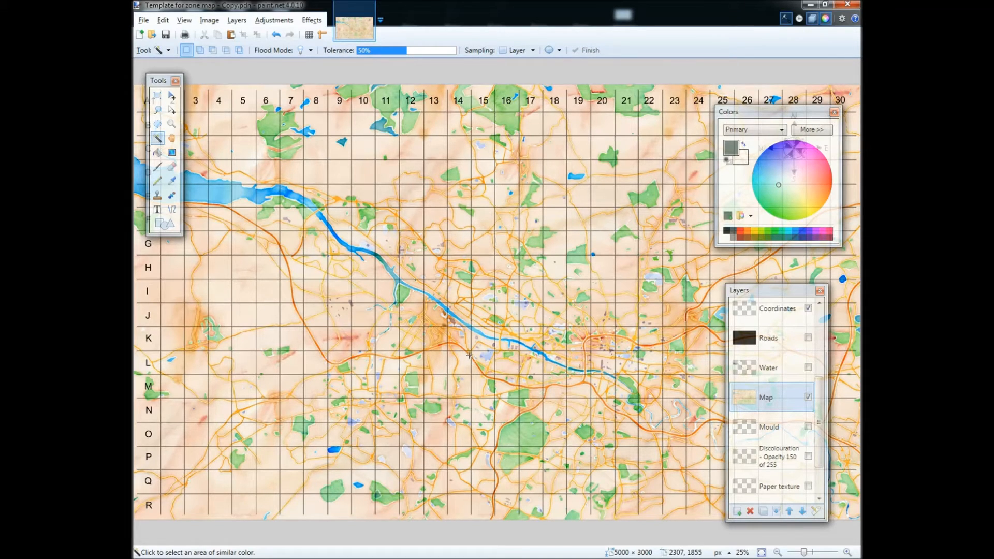
{"action": "left_click", "coordinate": [557, 398]}
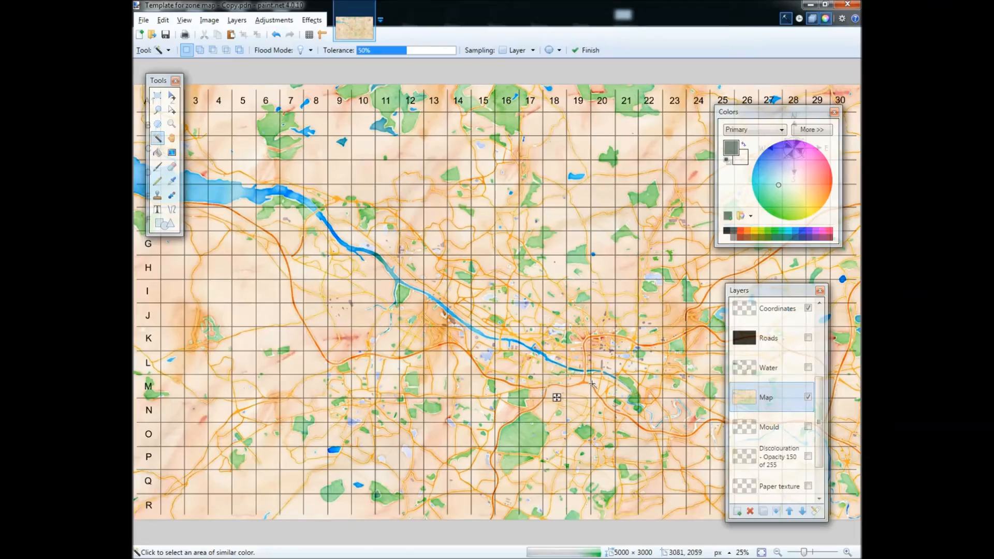
{"action": "left_click", "coordinate": [406, 51]}
{"action": "left_click", "coordinate": [399, 51]}
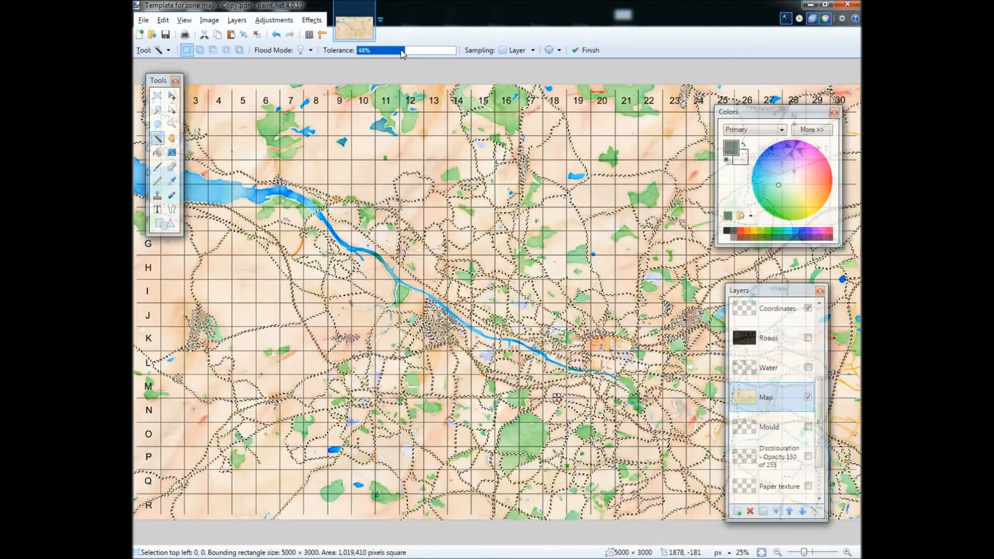
{"action": "left_click", "coordinate": [396, 52]}
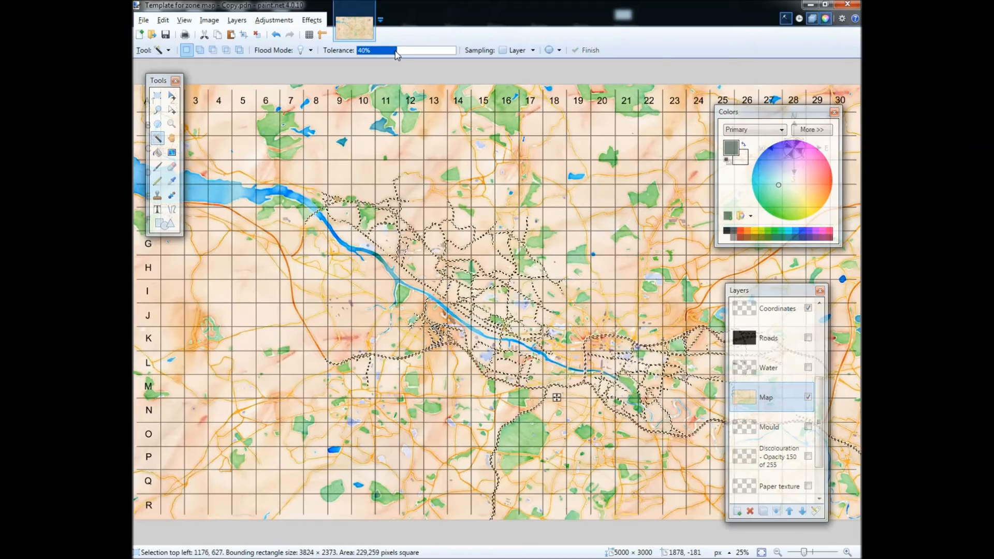
{"action": "left_click", "coordinate": [402, 50]}
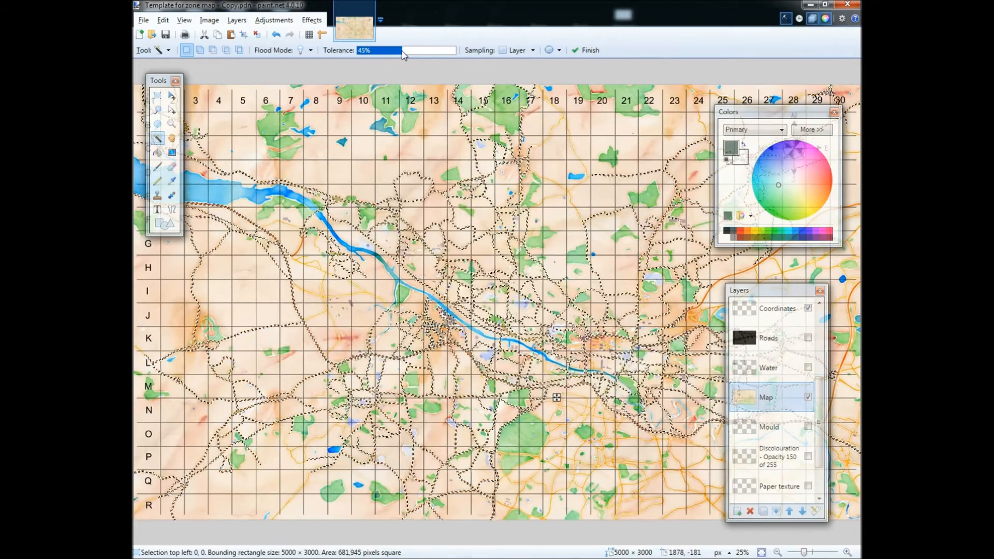
{"action": "left_click", "coordinate": [402, 52]}
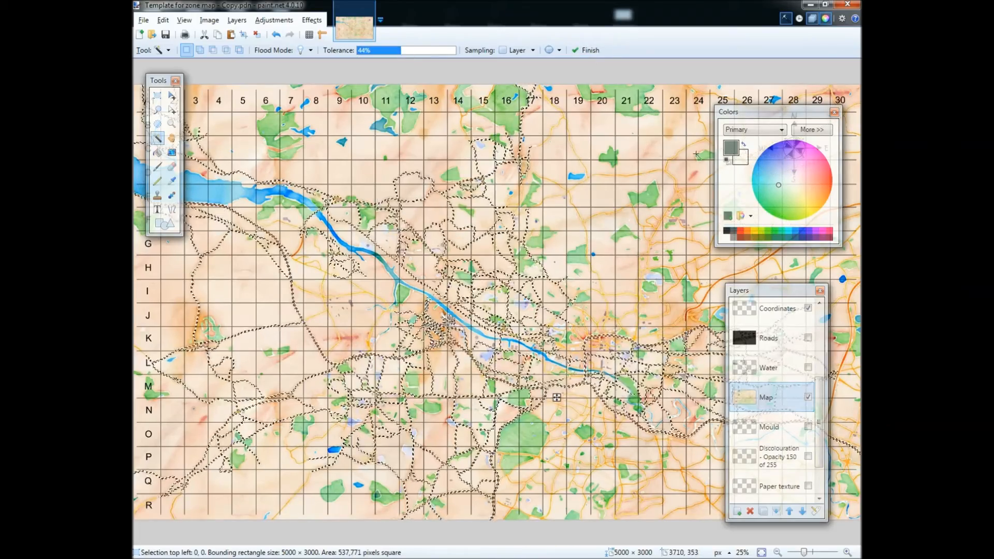
Step: Delete the selected road shapes from the black Roads layer, then show Roads and hide Map
{"action": "left_click", "coordinate": [775, 344]}
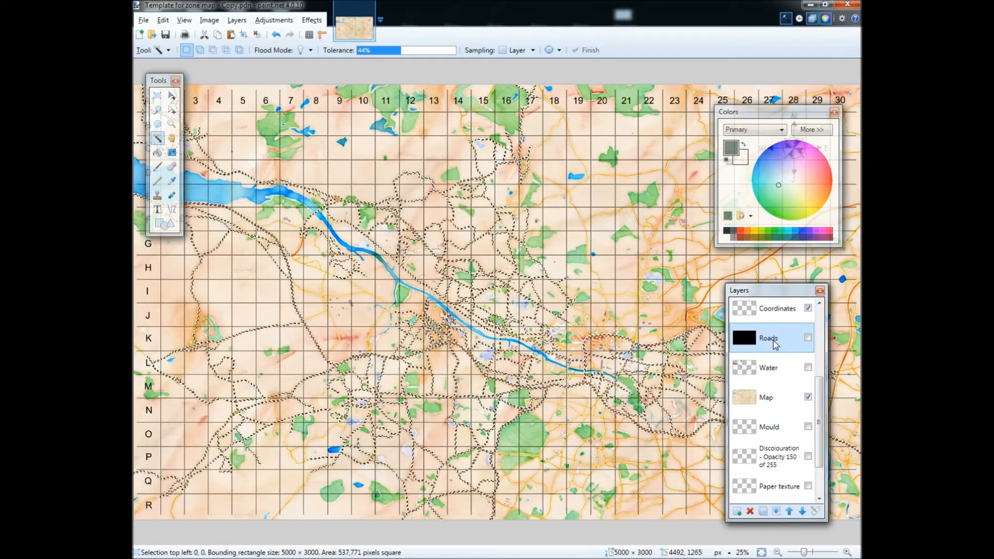
{"action": "key", "text": "Delete"}
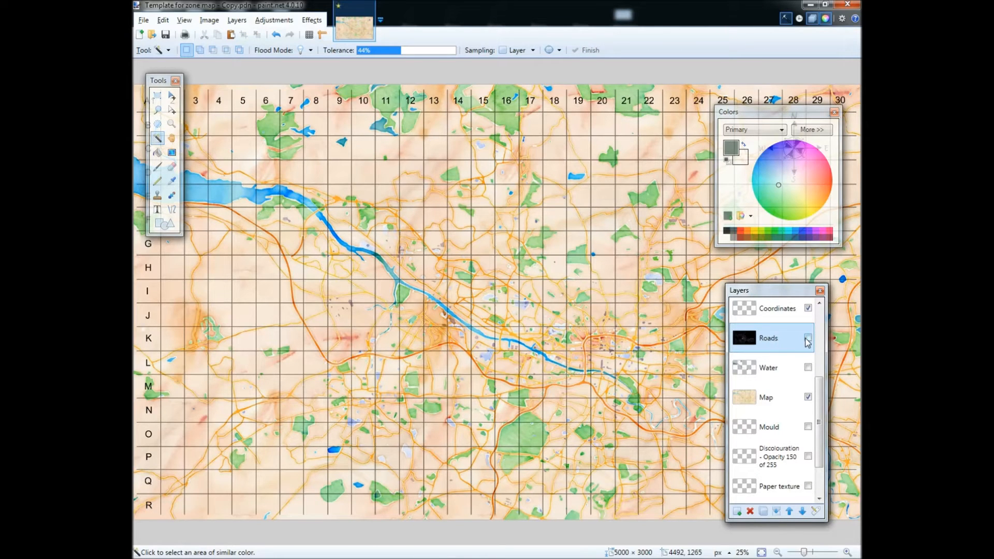
{"action": "left_click", "coordinate": [808, 338]}
{"action": "left_click", "coordinate": [808, 398]}
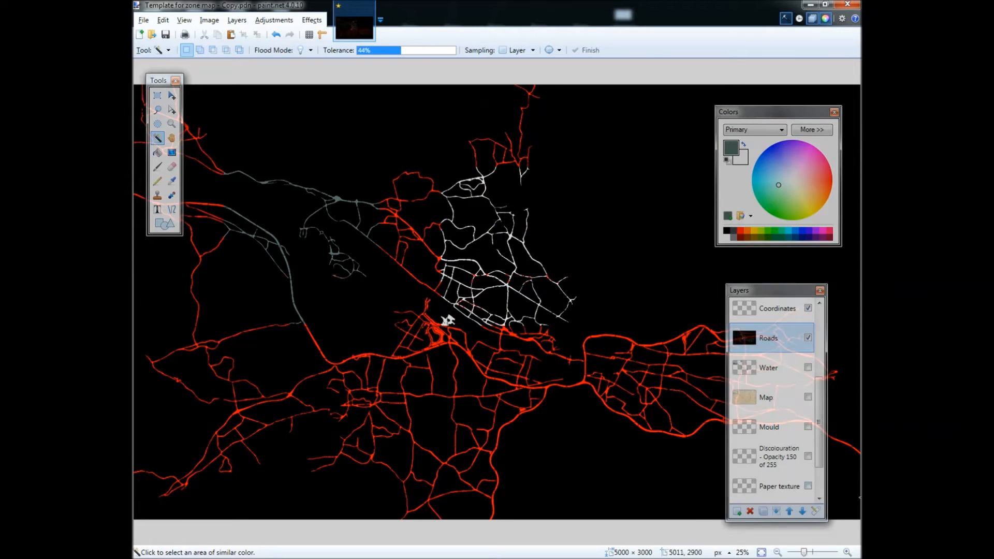
{"action": "scroll", "coordinate": [797, 440], "scroll_direction": "down", "scroll_amount": 3}
{"action": "left_click", "coordinate": [809, 460]}
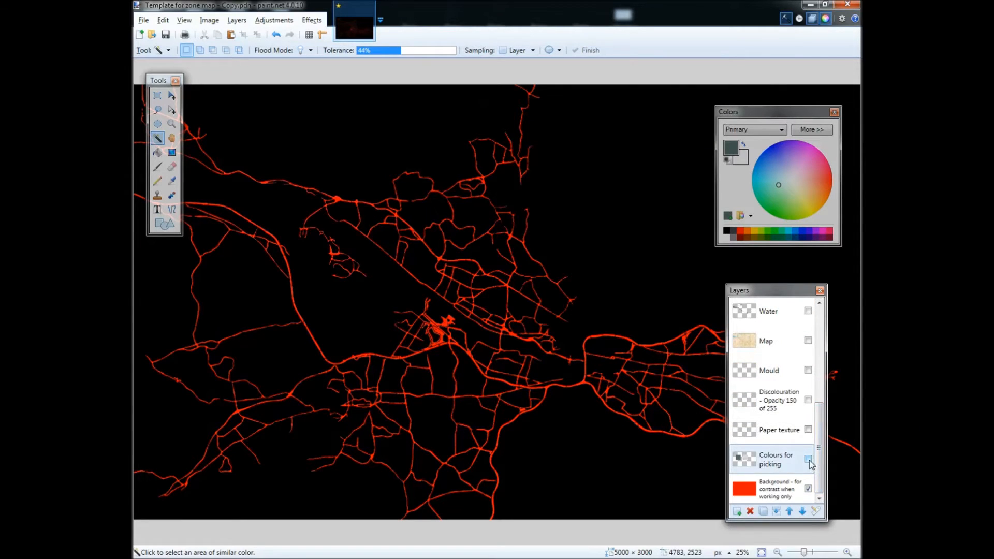
{"action": "scroll", "coordinate": [821, 467], "scroll_direction": "up", "scroll_amount": 5}
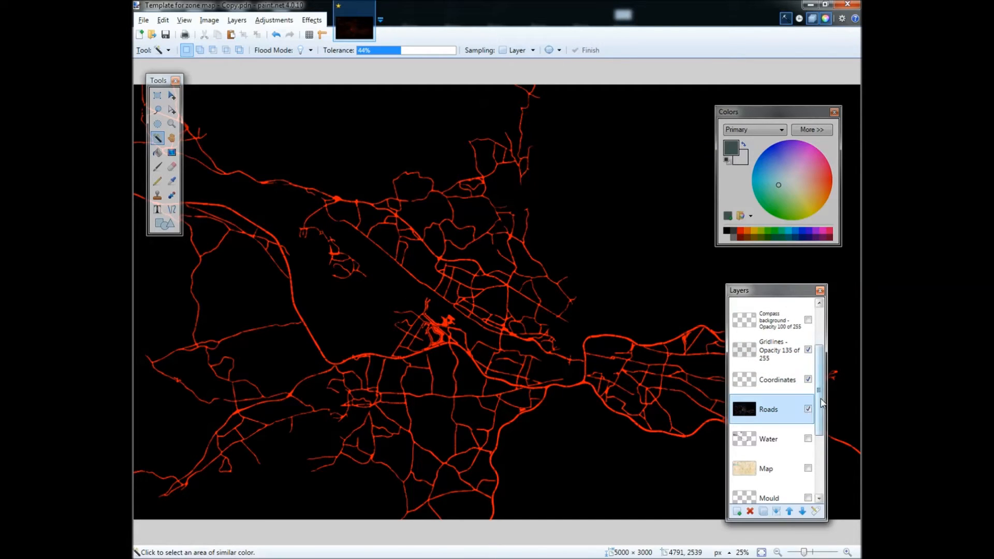
{"action": "scroll", "coordinate": [811, 414], "scroll_direction": "down", "scroll_amount": 4}
{"action": "left_click", "coordinate": [808, 459]}
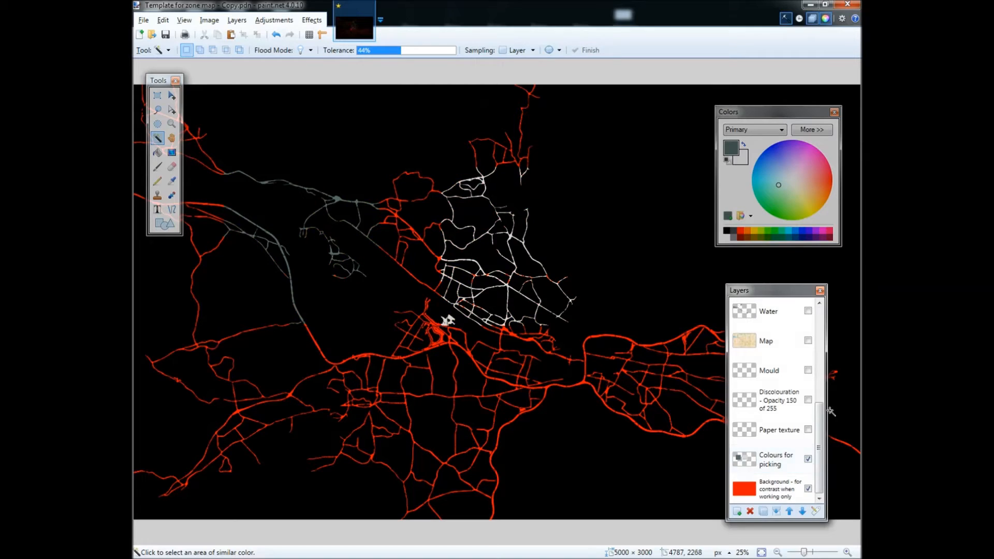
Step: Hide the Roads layer and pick the light grey ROADS color (R216, G216, B216) from the Colours for picking layer as primary
{"action": "scroll", "coordinate": [810, 468], "scroll_direction": "up", "scroll_amount": 3}
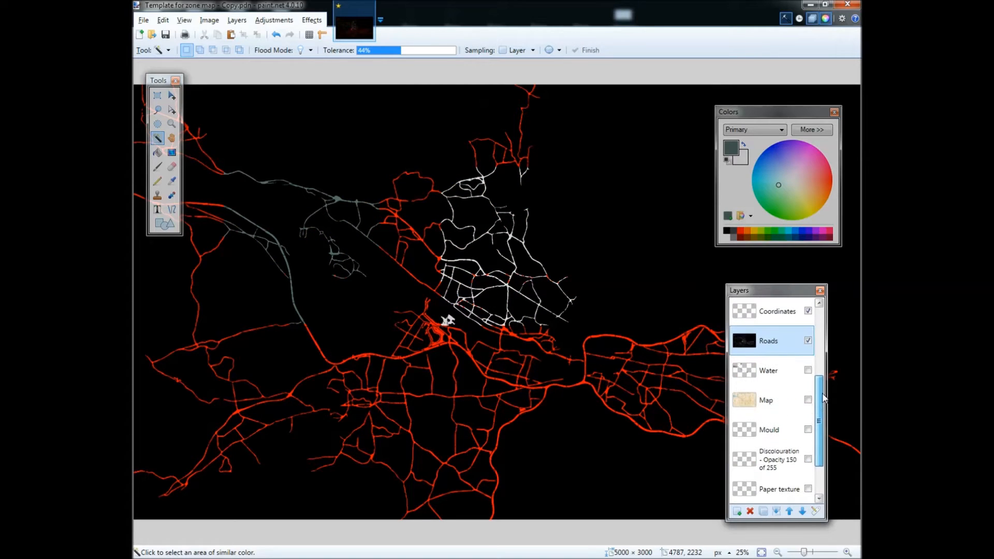
{"action": "left_click", "coordinate": [808, 342]}
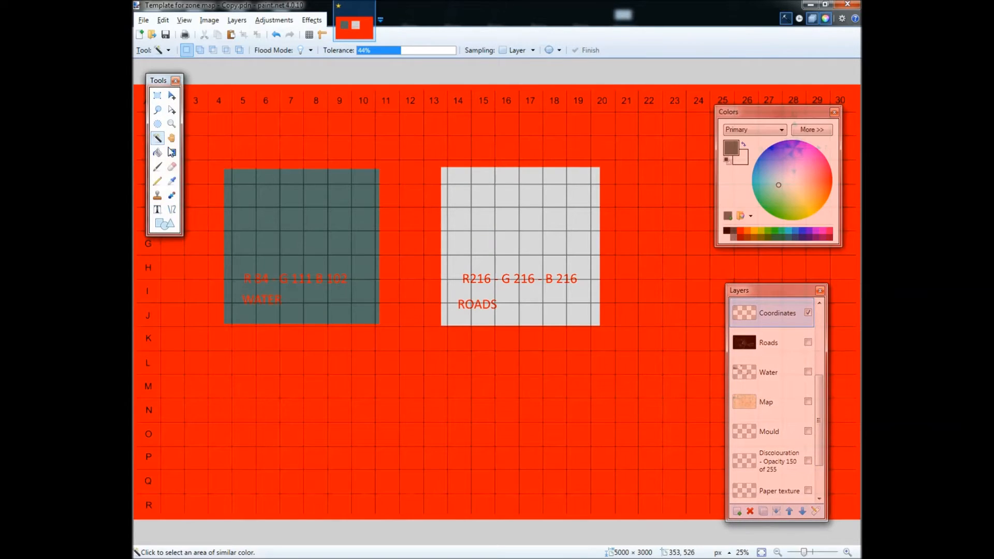
{"action": "left_click", "coordinate": [171, 181]}
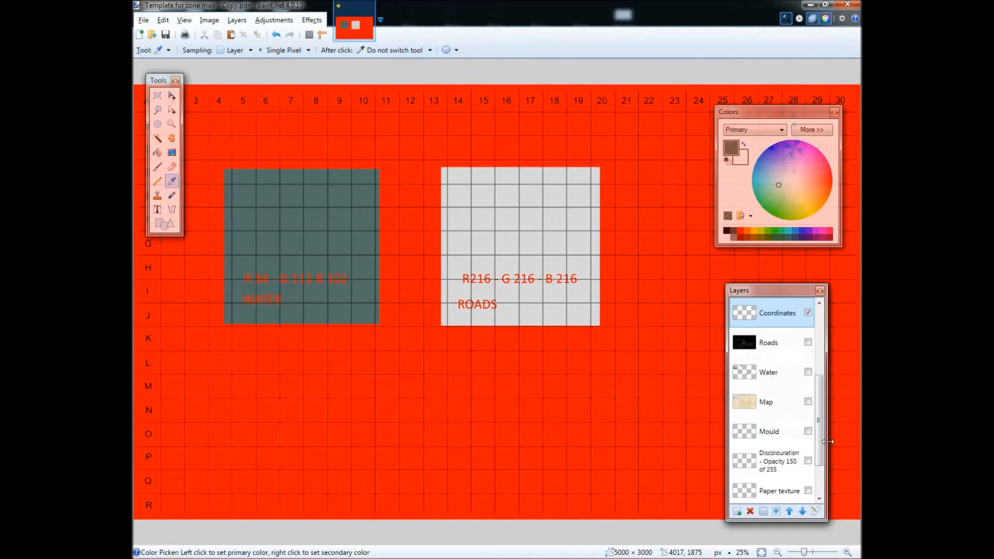
{"action": "scroll", "coordinate": [815, 480], "scroll_direction": "down", "scroll_amount": 2}
{"action": "left_click", "coordinate": [777, 468]}
{"action": "left_click", "coordinate": [535, 239]}
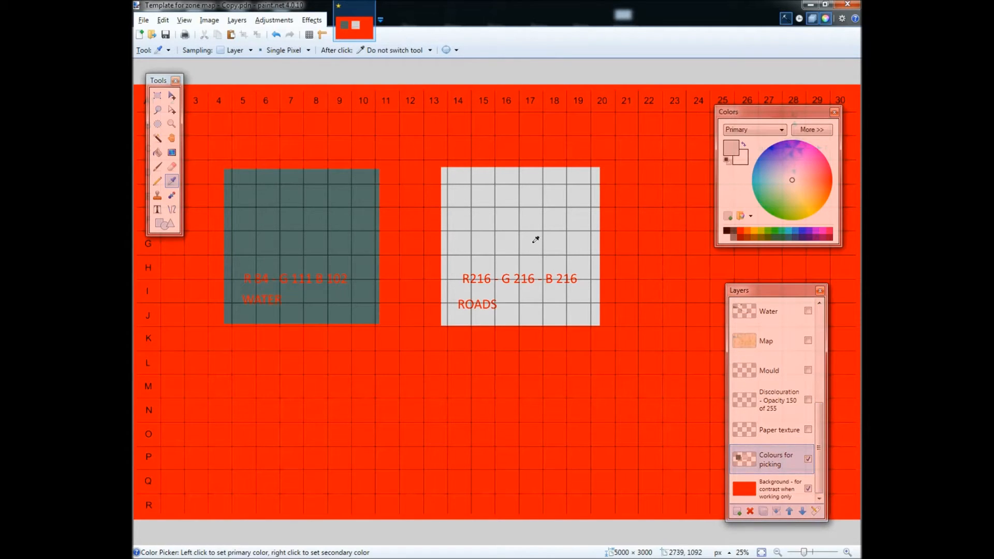
Step: Hide the Colours for picking layer and show the Roads layer again
{"action": "left_click", "coordinate": [808, 458]}
{"action": "scroll", "coordinate": [820, 430], "scroll_direction": "up", "scroll_amount": 2}
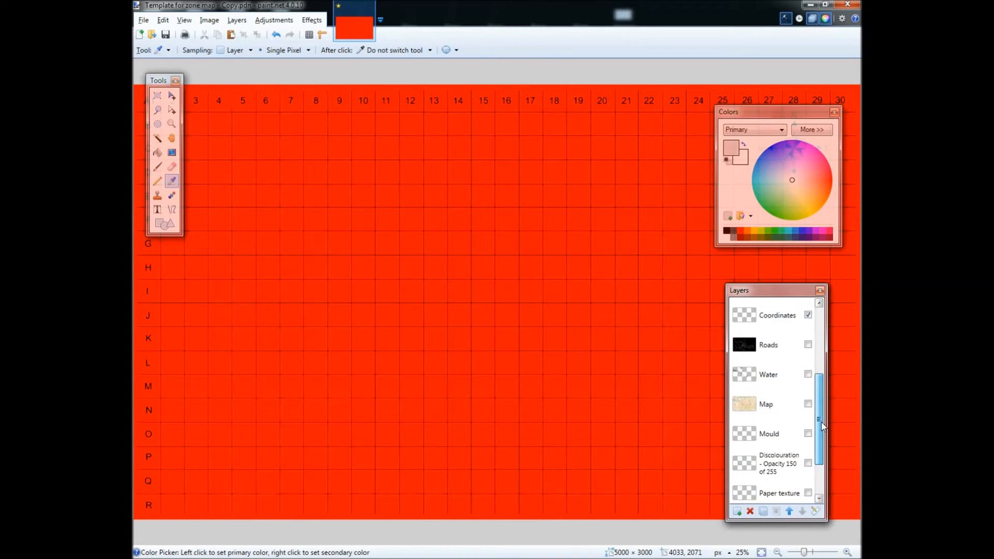
{"action": "left_click", "coordinate": [808, 344]}
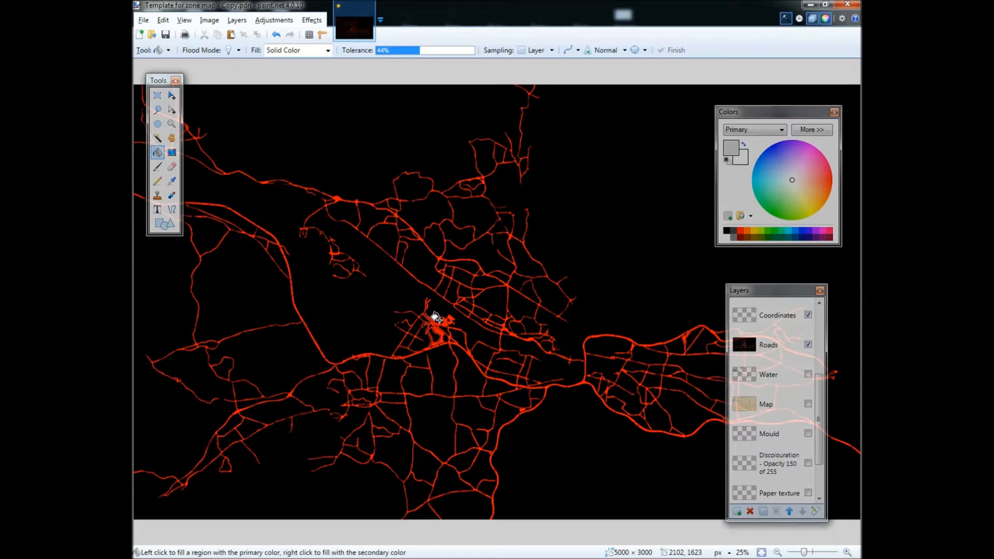
Step: Fill the road shapes on the Roads layer with the light grey primary color
{"action": "left_click", "coordinate": [454, 330]}
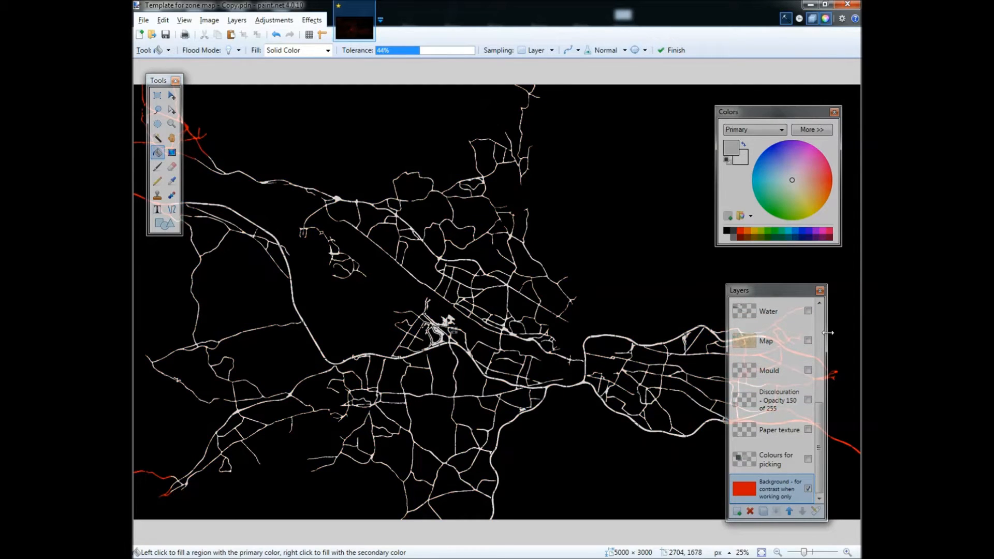
{"action": "key", "text": "ctrl+z"}
{"action": "left_click_drag", "start_coordinate": [824, 479], "coordinate": [820, 424]}
{"action": "left_click", "coordinate": [768, 401]}
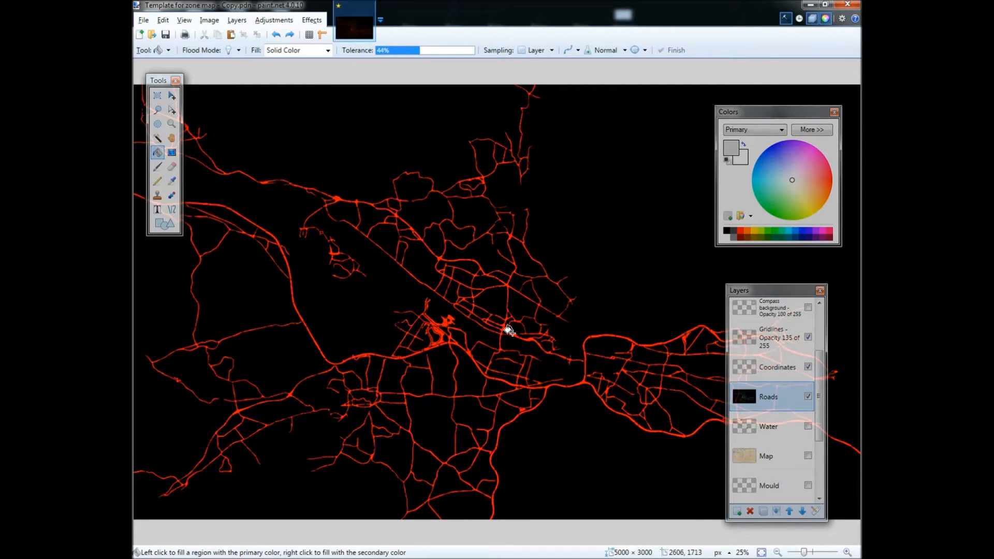
{"action": "left_click", "coordinate": [567, 331]}
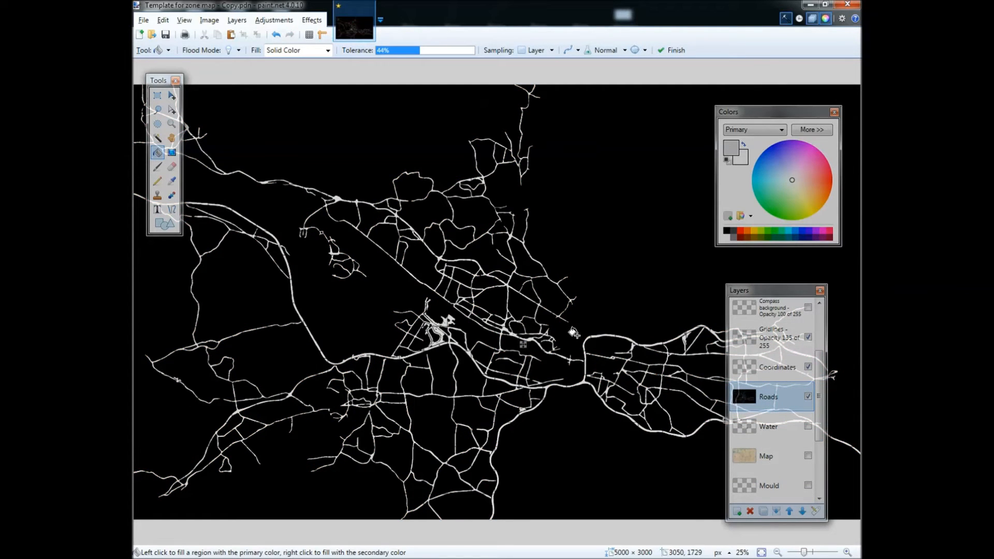
Step: Delete the large black areas north, west and south of the road network on the Roads layer, using the Magic Wand at 44% tolerance
{"action": "left_click", "coordinate": [157, 137]}
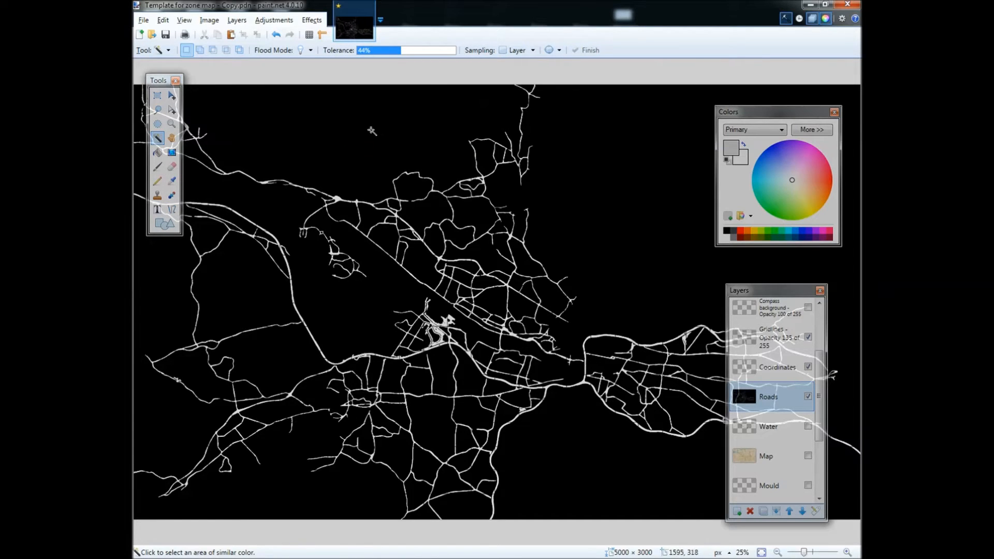
{"action": "left_click", "coordinate": [583, 136]}
{"action": "key", "text": "Delete"}
{"action": "left_click", "coordinate": [403, 130]}
{"action": "key", "text": "Delete"}
{"action": "left_click", "coordinate": [330, 292]}
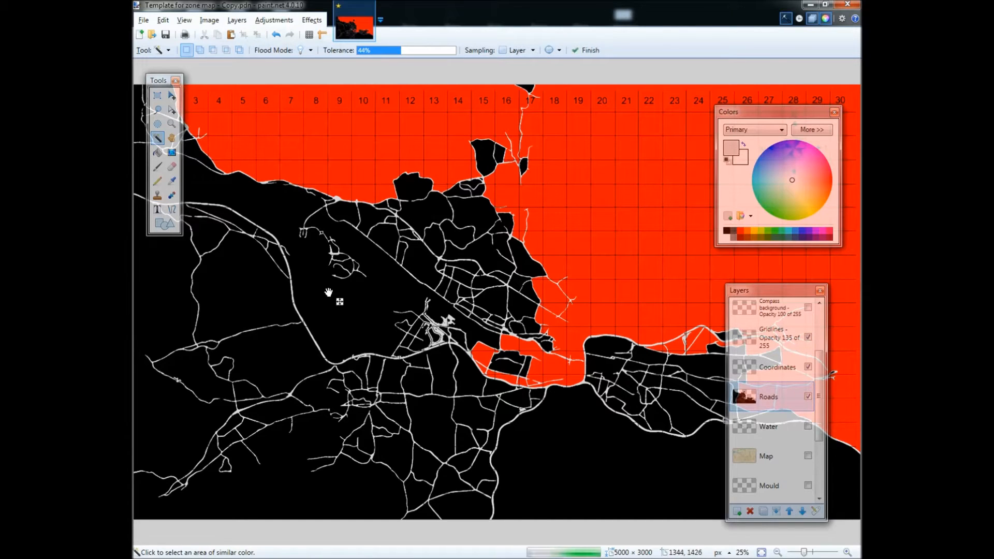
{"action": "key", "text": "Delete"}
{"action": "left_click", "coordinate": [180, 289]}
{"action": "key", "text": "Delete"}
{"action": "left_click", "coordinate": [301, 477]}
{"action": "key", "text": "Delete"}
{"action": "left_click", "coordinate": [450, 468]}
{"action": "key", "text": "Delete"}
Step: Delete the black area southeast of the network and the remaining black blocks enclosed by roads, starting with the eastern ones
{"action": "left_click", "coordinate": [685, 444]}
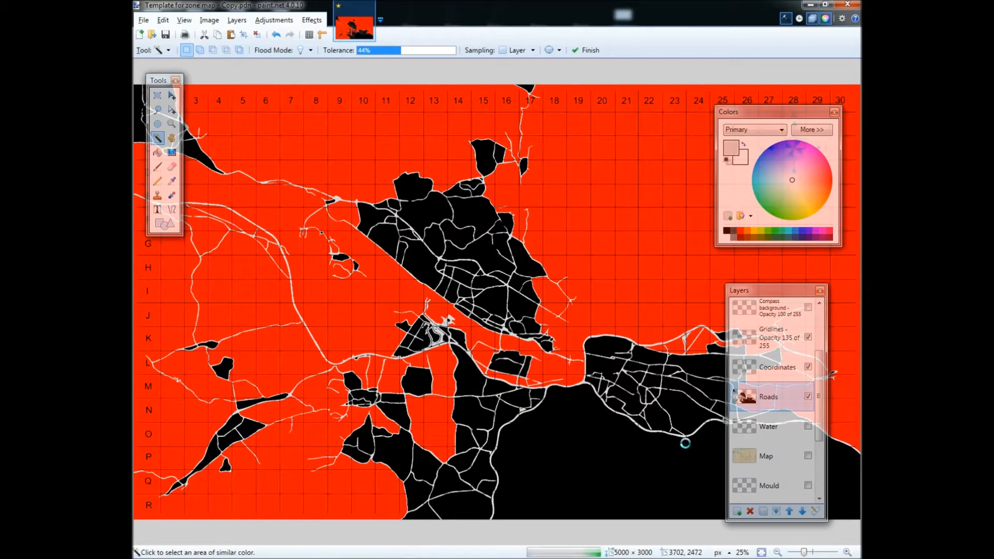
{"action": "key", "text": "Delete"}
{"action": "left_click", "coordinate": [707, 372]}
{"action": "key", "text": "Delete"}
{"action": "left_click", "coordinate": [654, 358]}
{"action": "key", "text": "Delete"}
{"action": "left_click", "coordinate": [606, 343]}
{"action": "key", "text": "Delete"}
{"action": "left_click", "coordinate": [597, 363]}
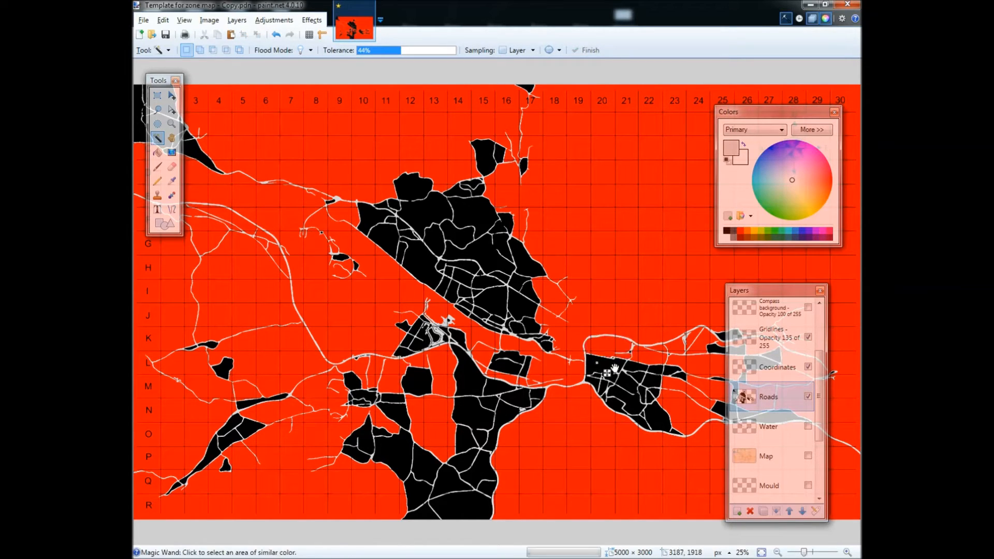
{"action": "key", "text": "Delete"}
{"action": "left_click", "coordinate": [629, 382]}
{"action": "key", "text": "Delete"}
{"action": "left_click", "coordinate": [632, 365]}
{"action": "key", "text": "Delete"}
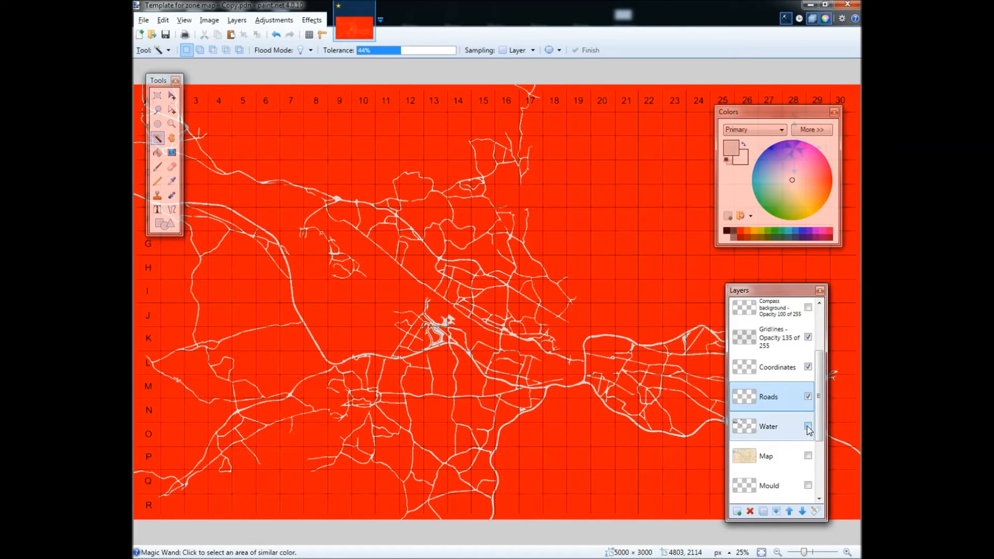
Step: Show the Map layer with Roads and Water hidden, and delete the Map layer
{"action": "left_click", "coordinate": [808, 427]}
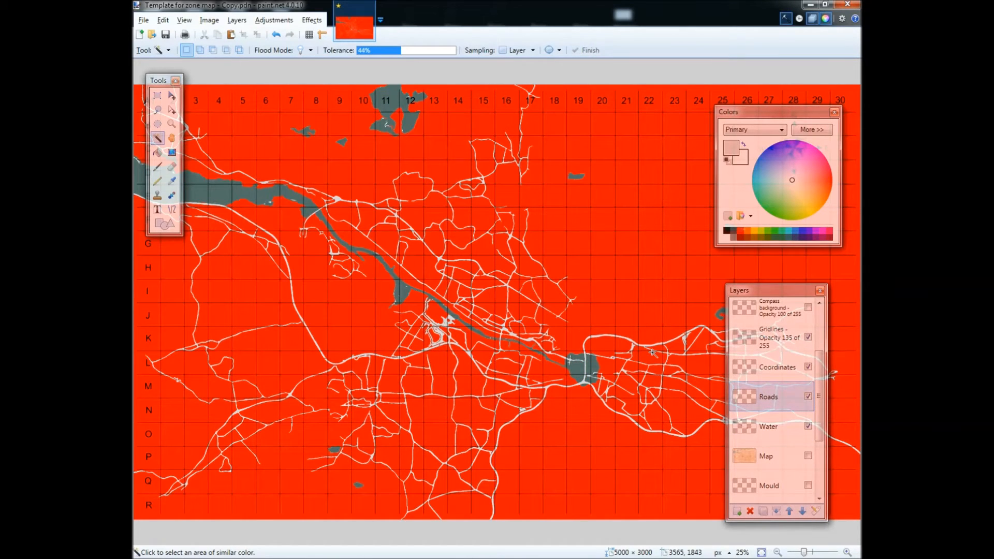
{"action": "scroll", "coordinate": [771, 409], "scroll_direction": "down", "scroll_amount": 1}
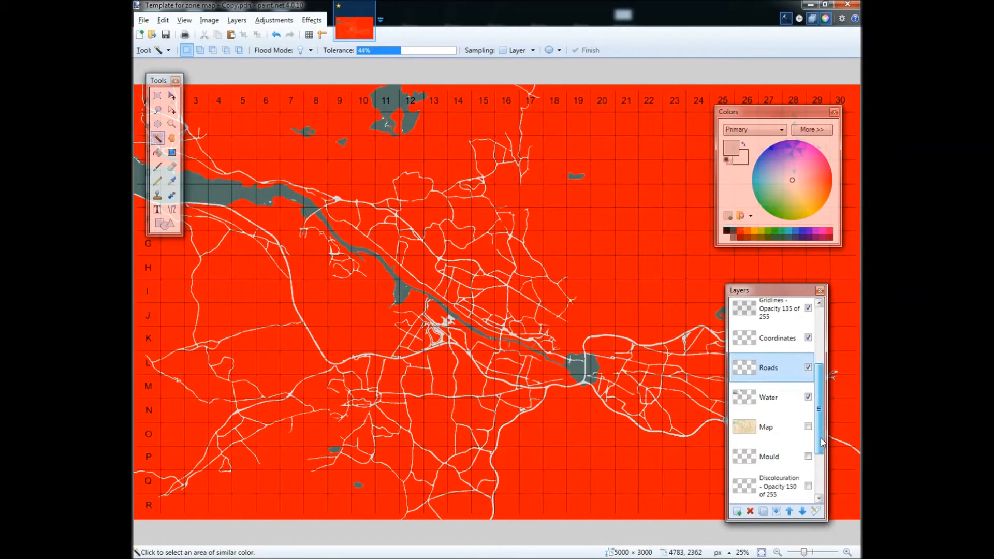
{"action": "left_click", "coordinate": [769, 427]}
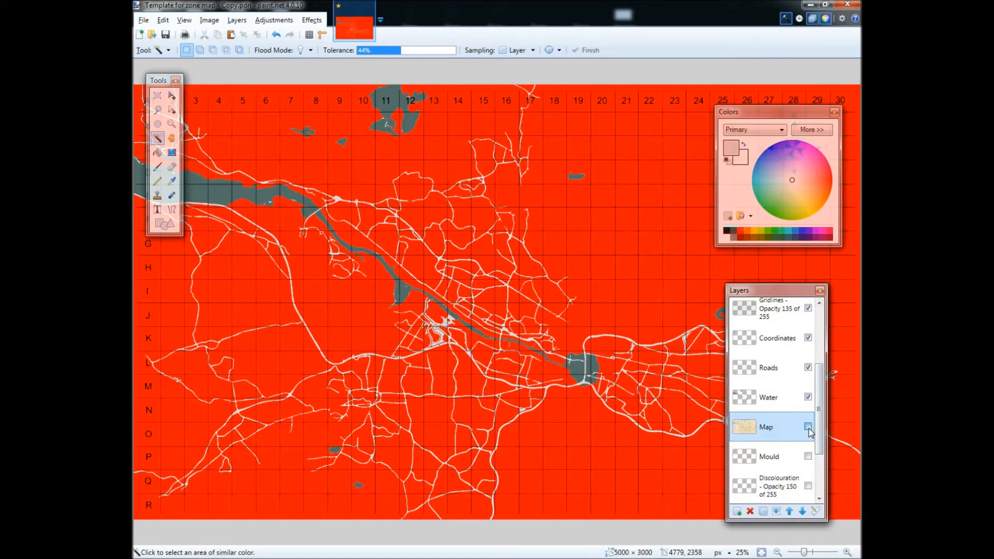
{"action": "left_click", "coordinate": [808, 427]}
{"action": "left_click", "coordinate": [808, 397]}
{"action": "left_click", "coordinate": [808, 367]}
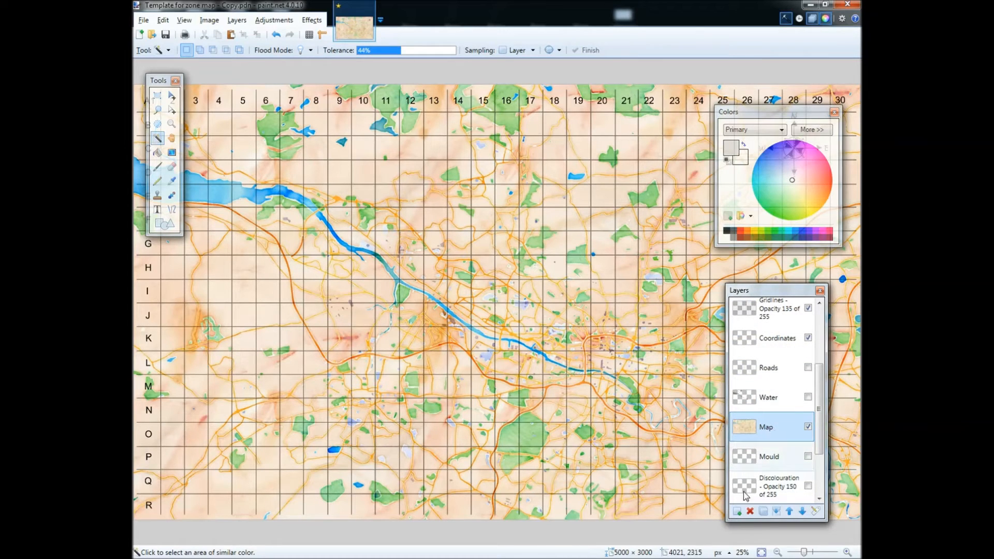
{"action": "left_click", "coordinate": [750, 512]}
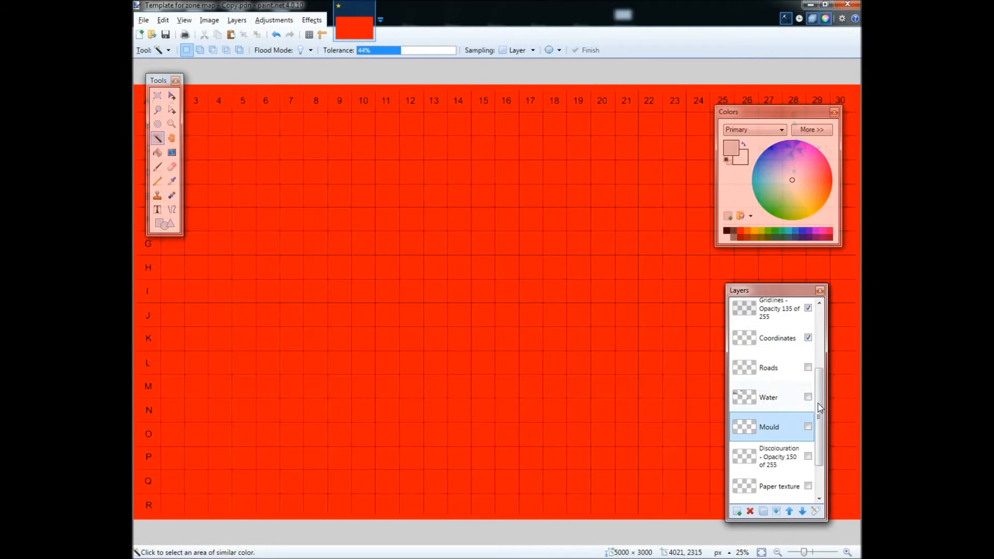
Step: Show the Roads and Water layers again and make Paper texture the active layer
{"action": "left_click", "coordinate": [809, 368]}
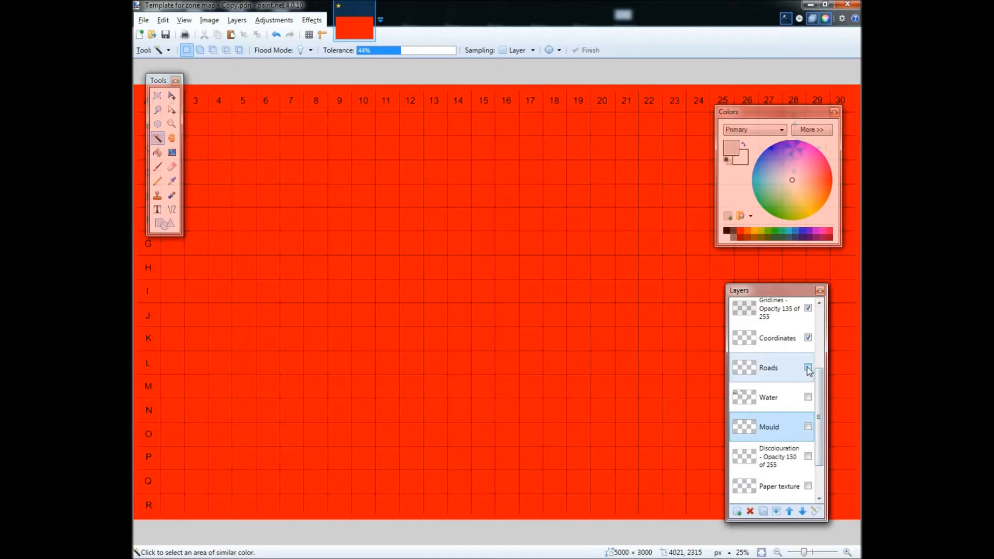
{"action": "left_click", "coordinate": [808, 397]}
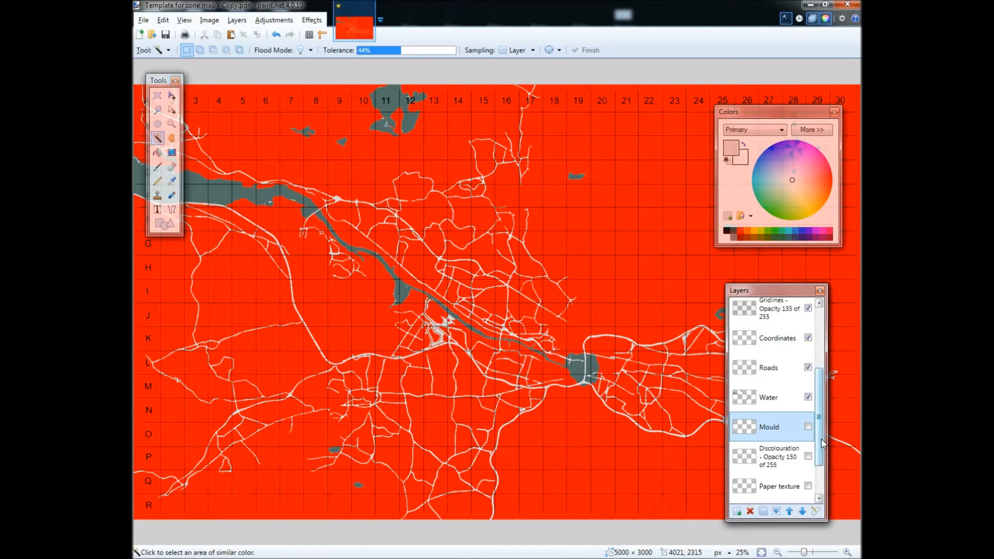
{"action": "scroll", "coordinate": [782, 445], "scroll_direction": "down", "scroll_amount": 2}
{"action": "left_click", "coordinate": [782, 445]}
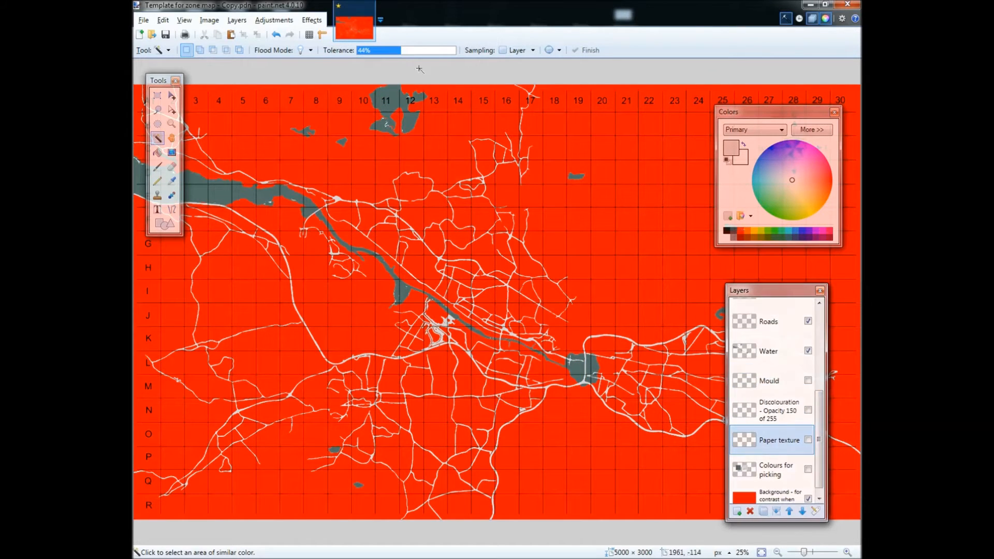
Step: Open Crumpled paper.jpg, Discolouration.png and Mouldy texture.png from the desktop as separate images
{"action": "left_click", "coordinate": [809, 5]}
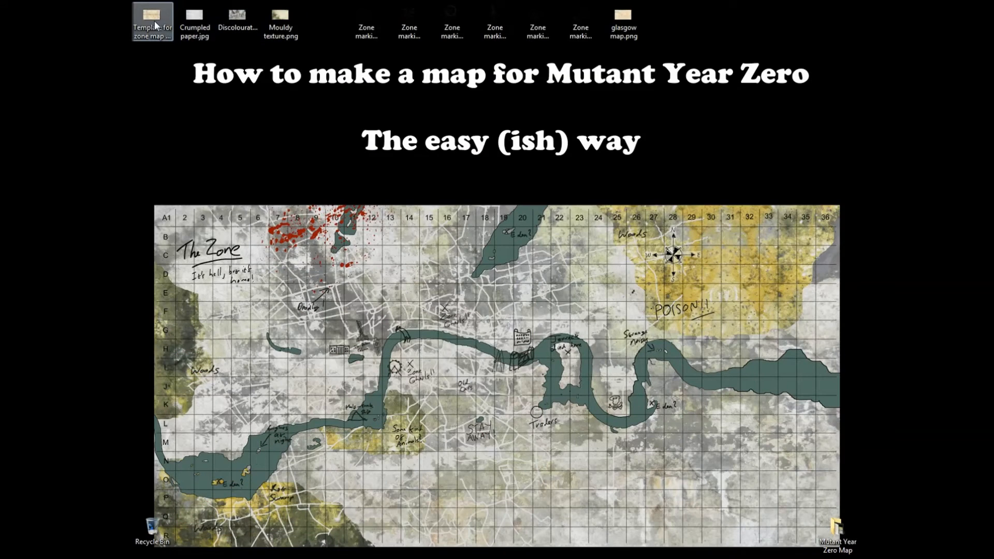
{"action": "mouse_move", "coordinate": [319, 17]}
{"action": "left_mouse_down"}
{"action": "mouse_move", "coordinate": [193, 17]}
{"action": "mouse_move", "coordinate": [195, 558]}
{"action": "left_mouse_up"}
{"action": "left_click_drag", "start_coordinate": [431, 144], "coordinate": [431, 144]}
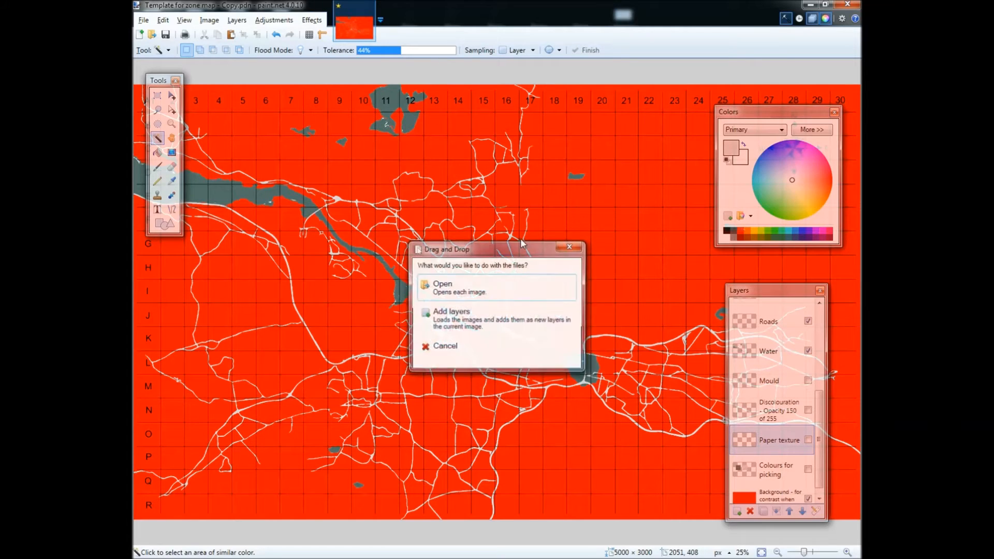
{"action": "left_click", "coordinate": [497, 290]}
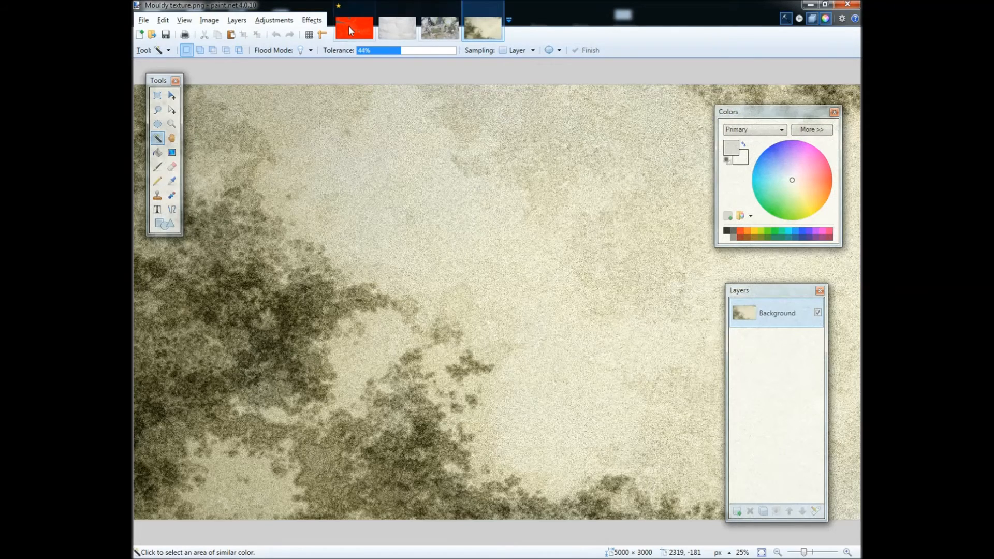
Step: Select and copy the whole Crumpled paper.jpg image, and check its pixel dimensions in the Resize dialog
{"action": "left_click", "coordinate": [349, 26]}
{"action": "left_click", "coordinate": [400, 27]}
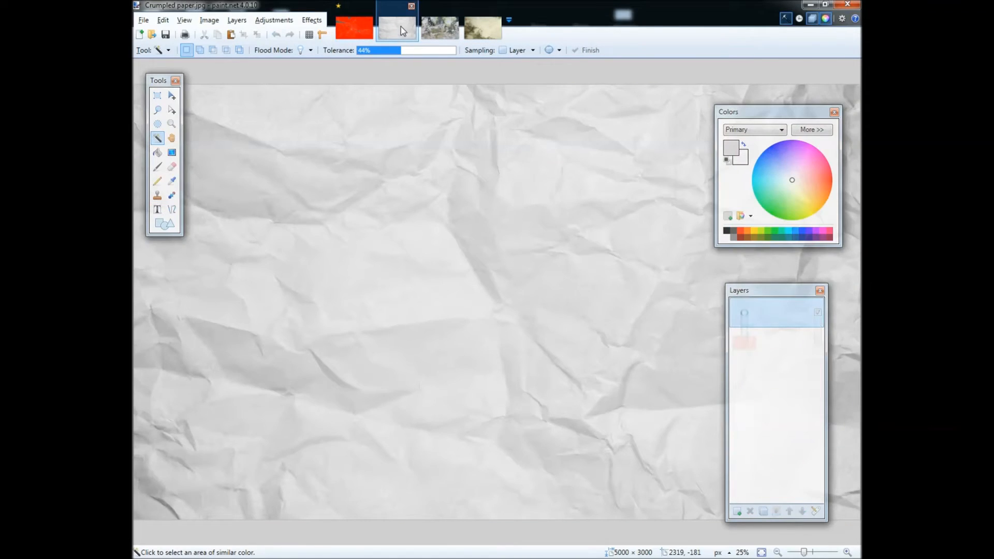
{"action": "key", "text": "ctrl+a"}
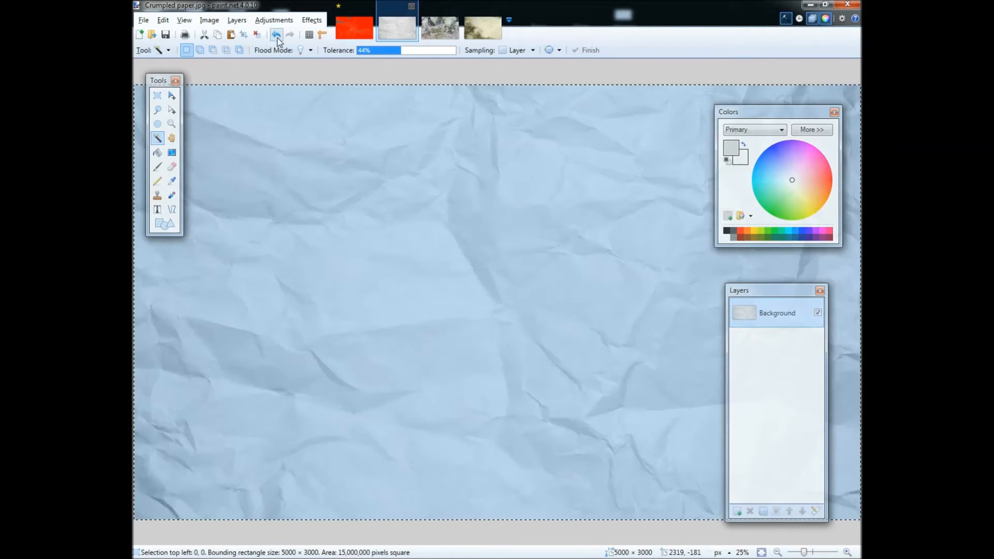
{"action": "left_click", "coordinate": [209, 20]}
{"action": "left_click", "coordinate": [227, 46]}
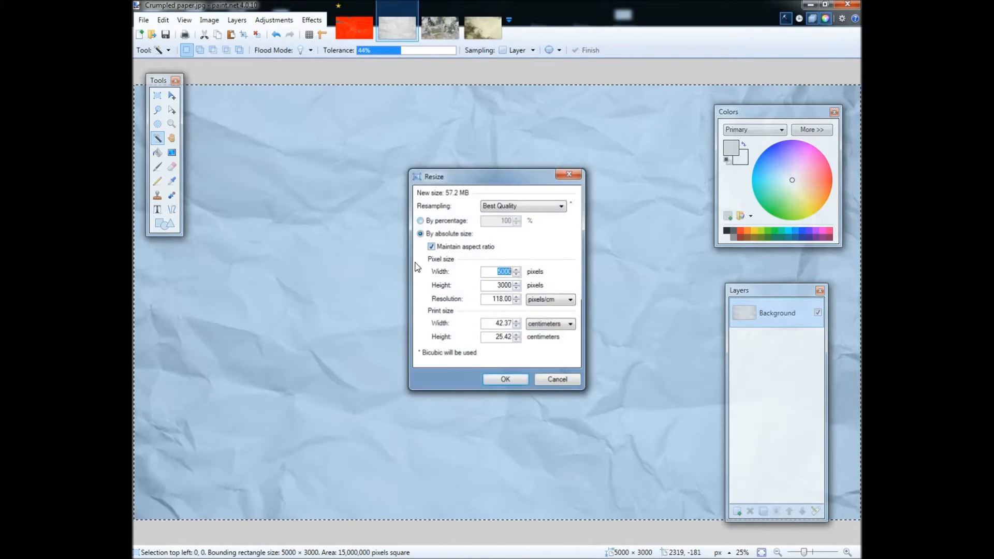
{"action": "left_click", "coordinate": [565, 382]}
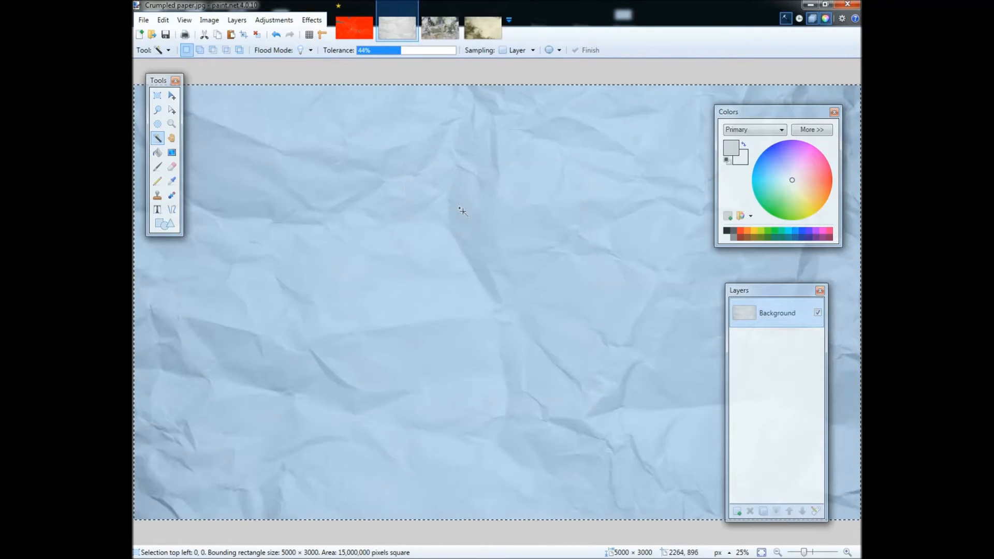
Step: Paste the crumpled paper into the template's Paper texture layer, show that layer and Discolouration, and close Crumpled paper.jpg
{"action": "left_click", "coordinate": [356, 26]}
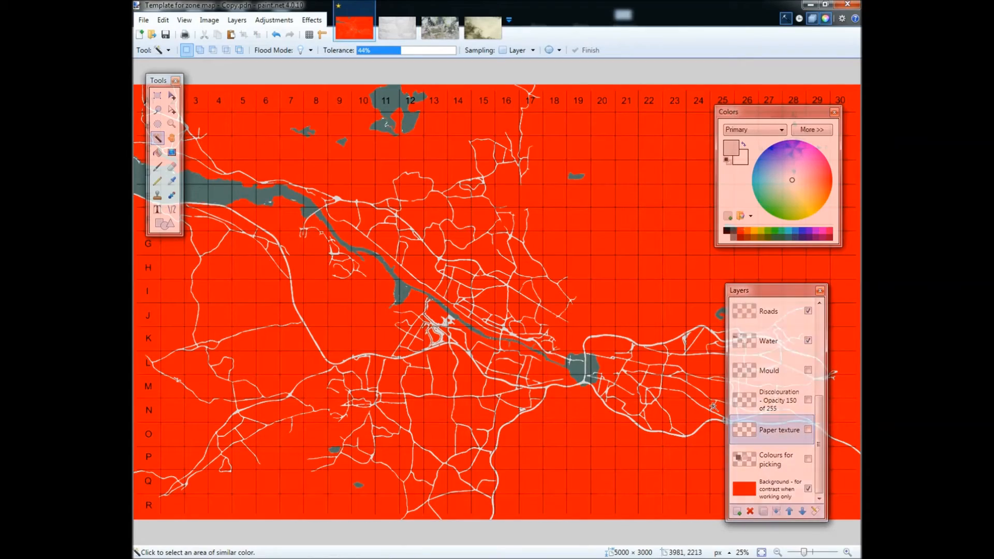
{"action": "key", "text": "ctrl+a"}
{"action": "key", "text": "m"}
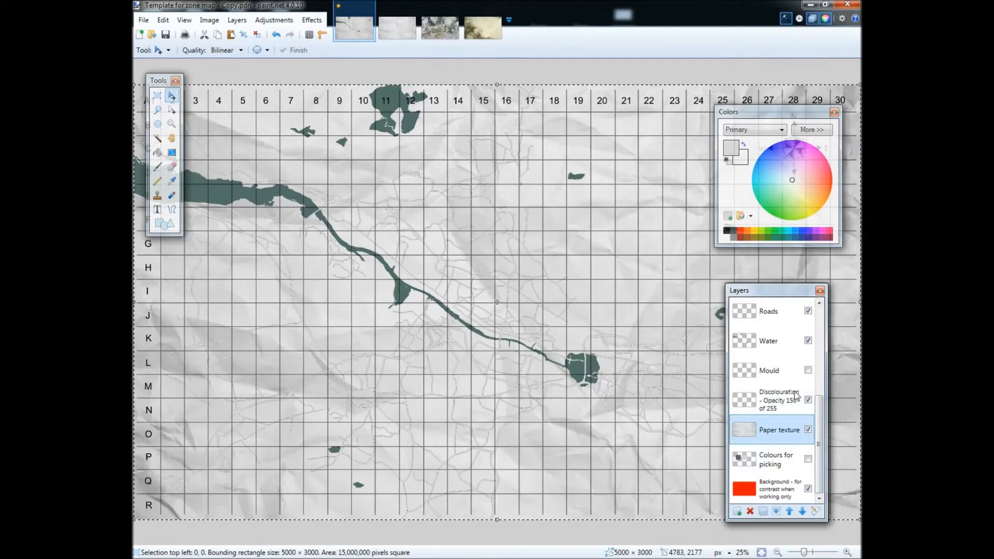
{"action": "left_click", "coordinate": [397, 23]}
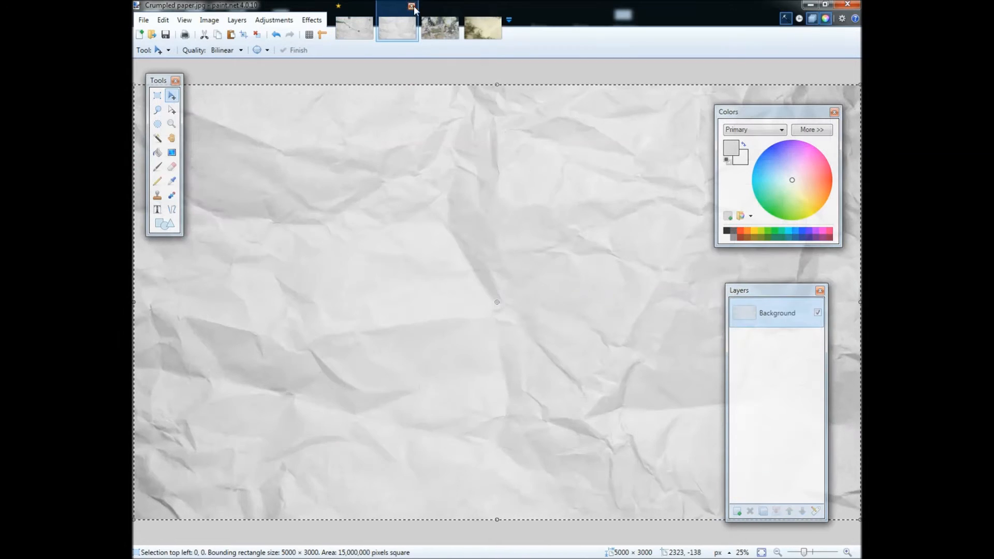
{"action": "left_click", "coordinate": [413, 7]}
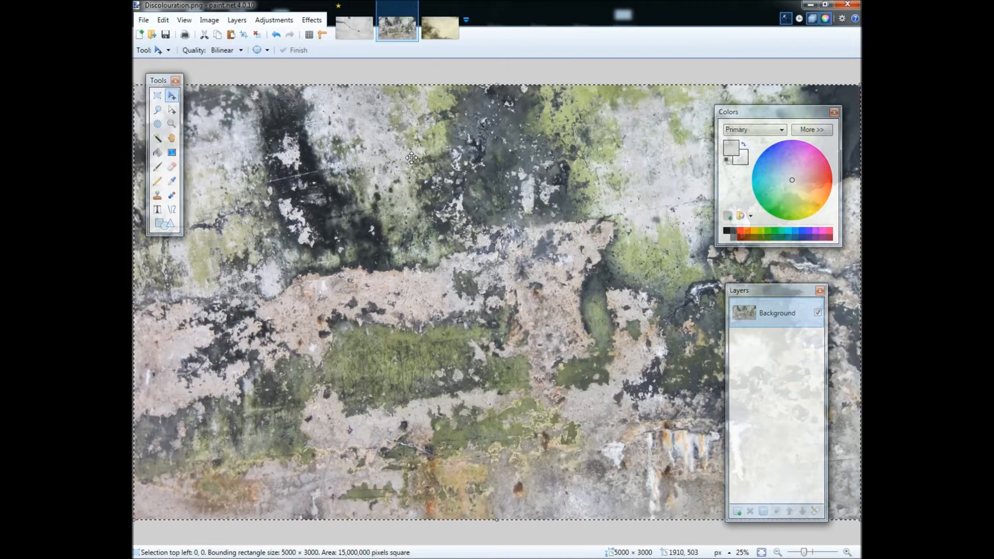
Step: Copy the whole Discolouration.png image into the template's Discolouration layer
{"action": "left_click", "coordinate": [356, 36]}
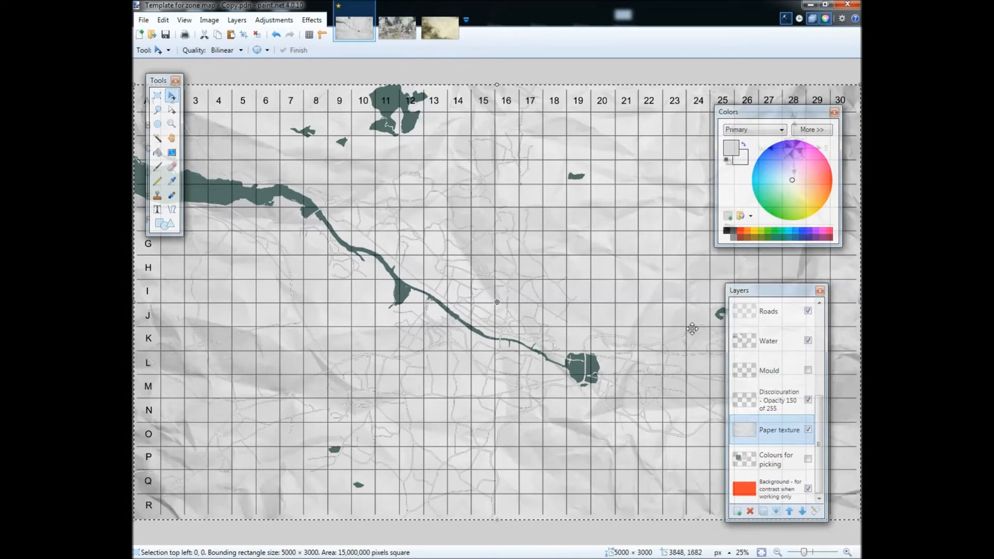
{"action": "left_click", "coordinate": [786, 401]}
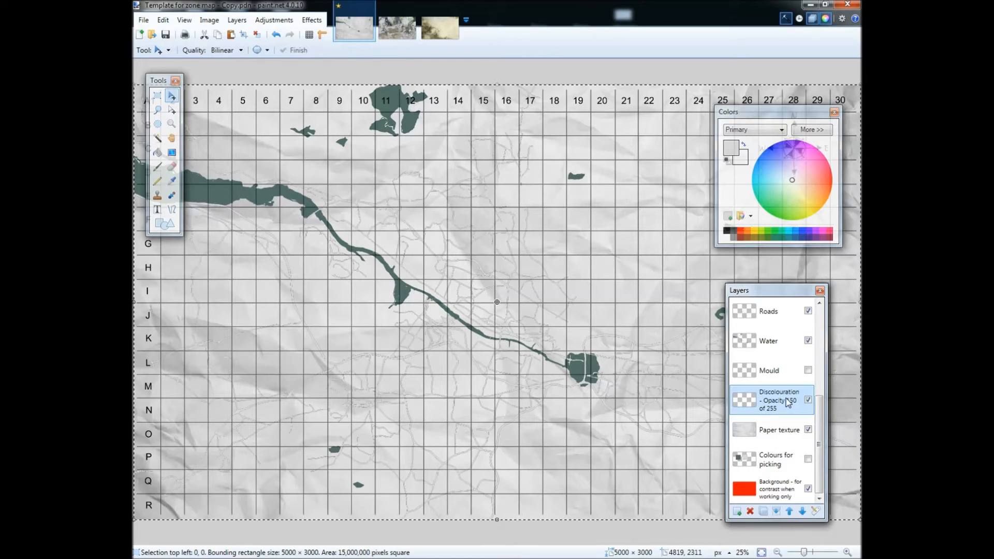
{"action": "key", "text": "ctrl+v"}
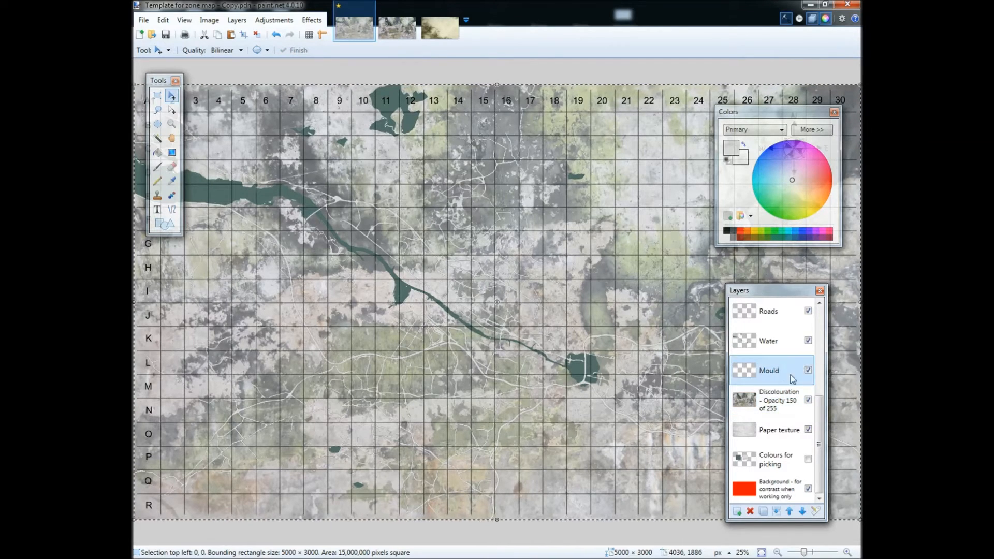
Step: Copy the whole Mouldy texture.png image into the template's visible Mould layer
{"action": "left_click", "coordinate": [437, 31]}
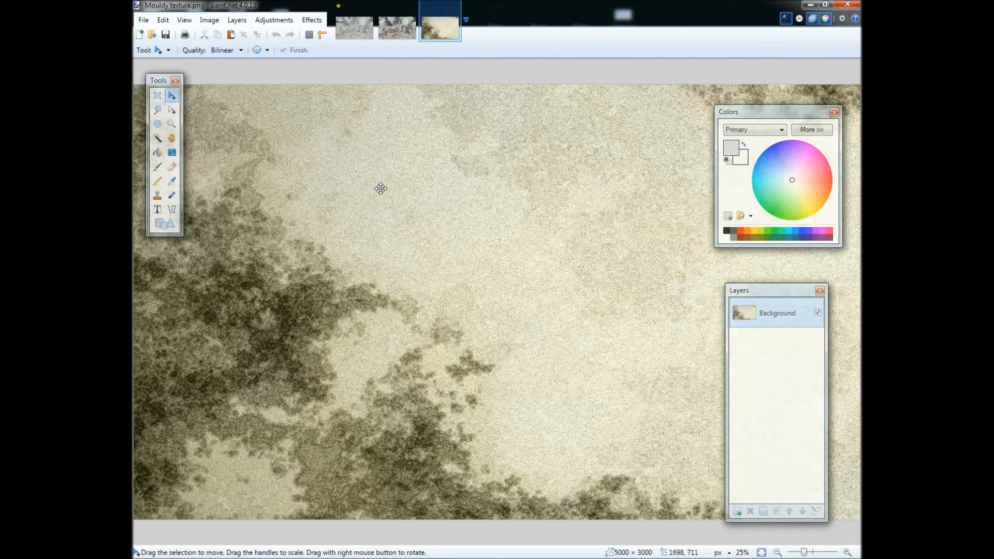
{"action": "key", "text": "ctrl+a"}
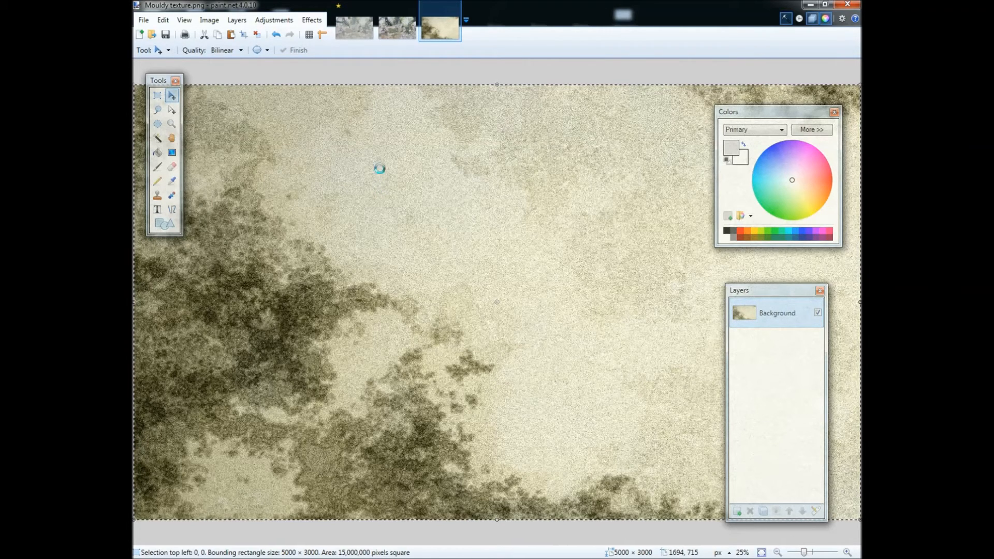
{"action": "left_click", "coordinate": [352, 27]}
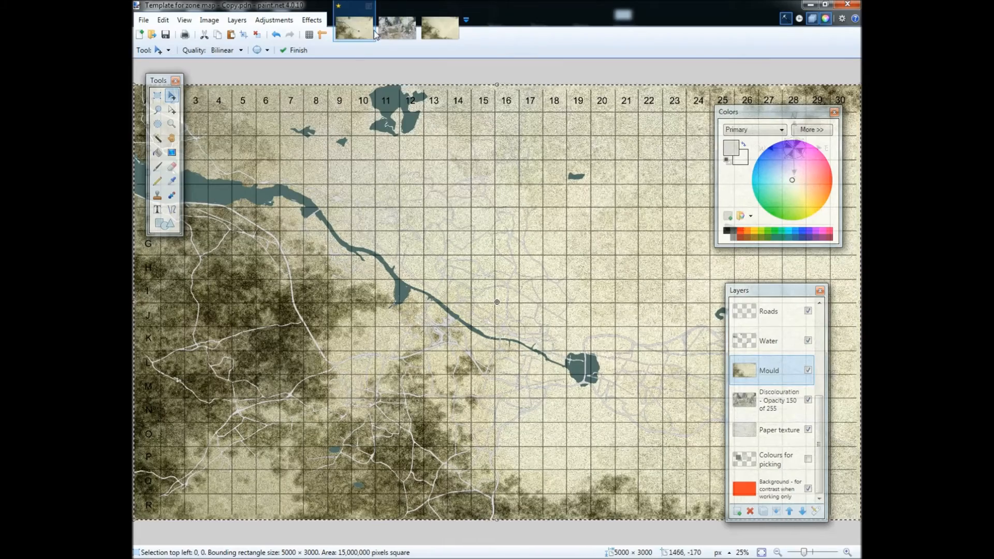
Step: Close the Discolouration.png and Mouldy texture.png images and return to the zone map template
{"action": "left_click", "coordinate": [396, 29]}
{"action": "left_click", "coordinate": [411, 6]}
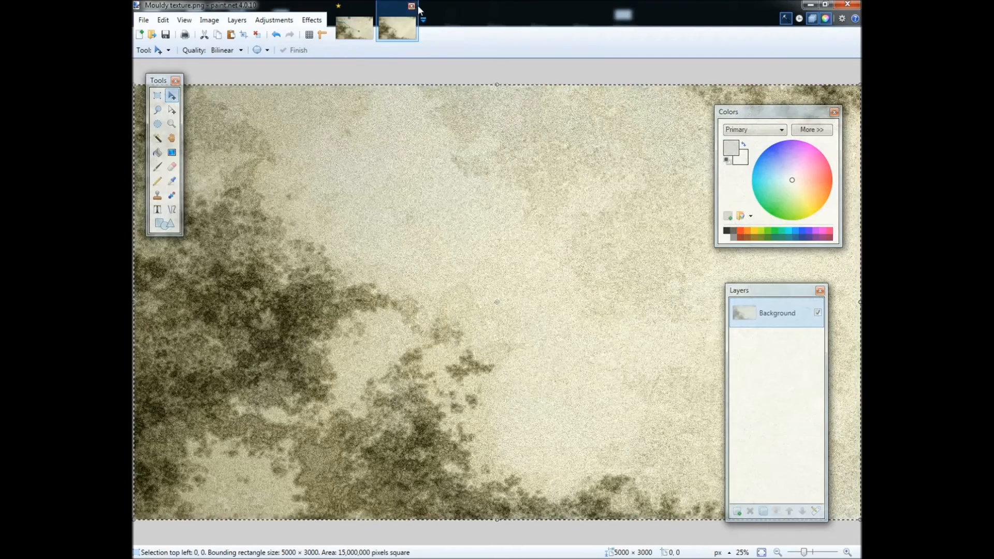
{"action": "left_click", "coordinate": [411, 6]}
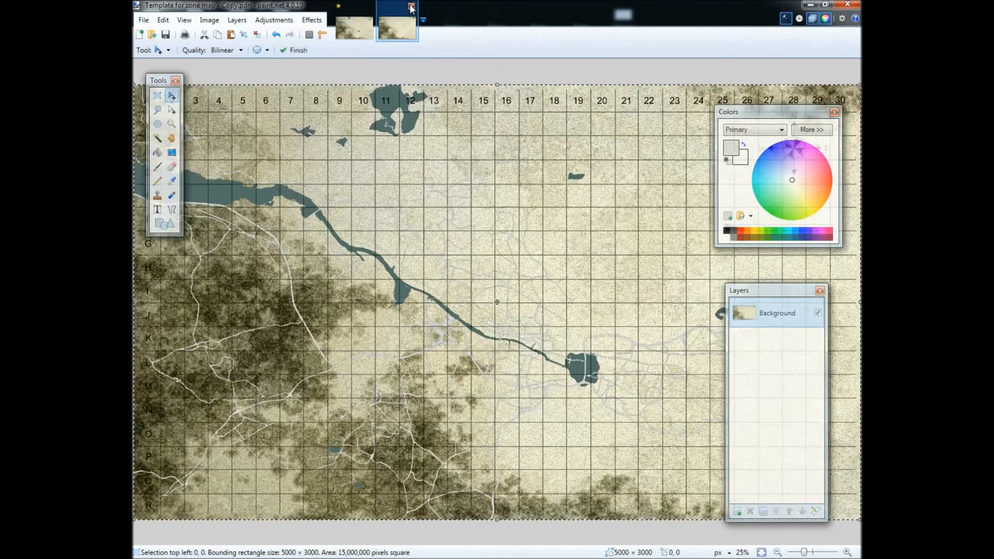
Step: Add a new layer directly above the Mould layer and name it Mask
{"action": "left_click", "coordinate": [737, 512]}
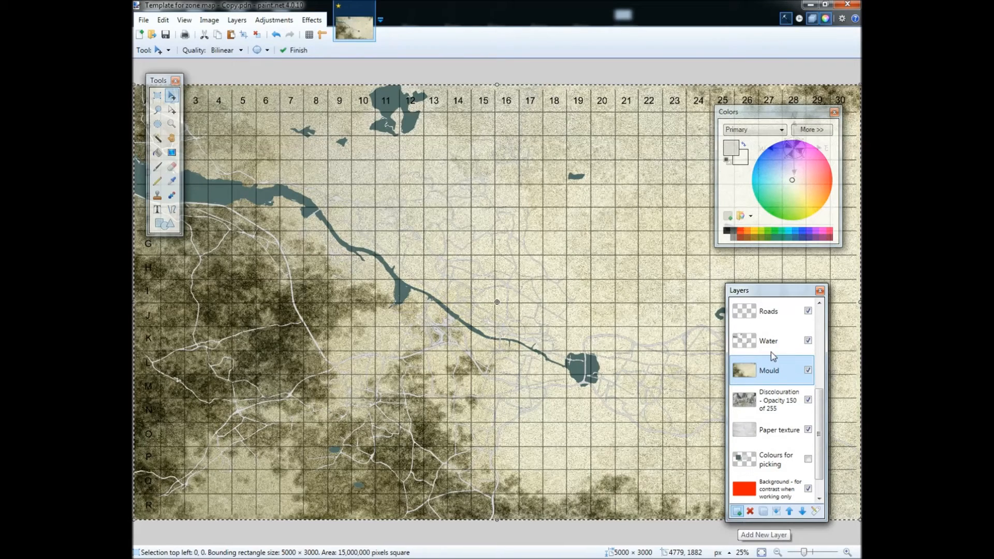
{"action": "double_click", "coordinate": [771, 376]}
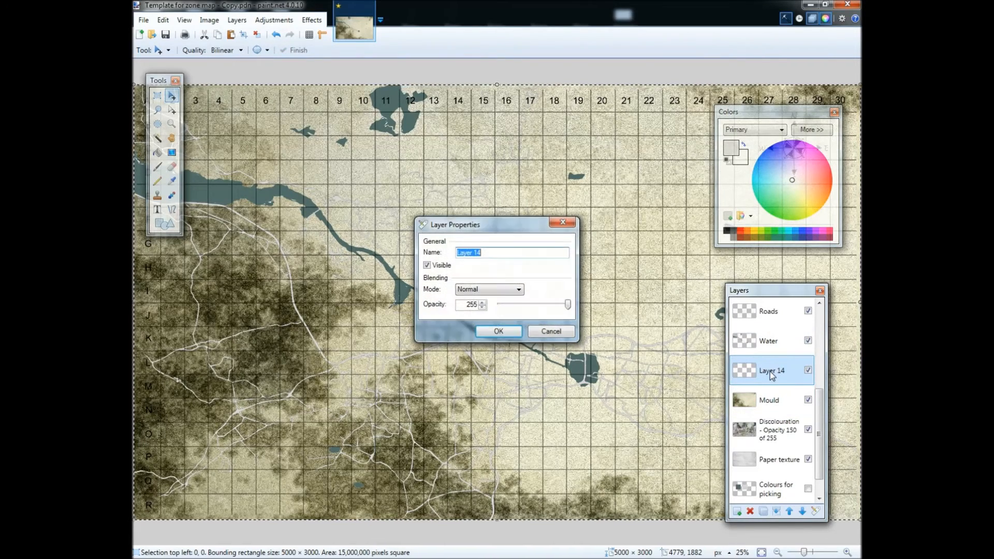
{"action": "type", "text": "Mask"}
{"action": "key", "text": "Return"}
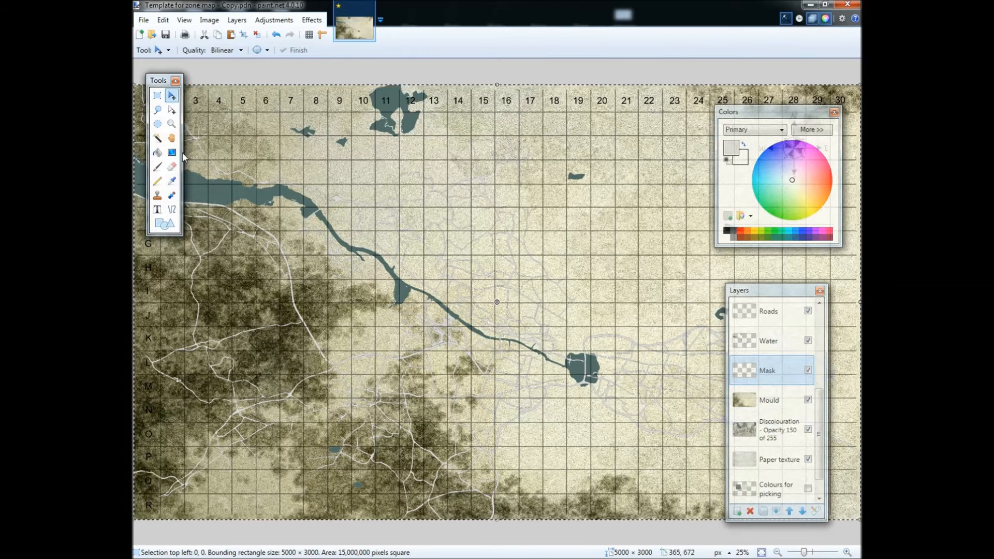
Step: Outline mould areas on the Mask layer with a black 20-wide Paintbrush: the west side, northeast corner, southern edge and two inner patches
{"action": "left_click", "coordinate": [159, 182]}
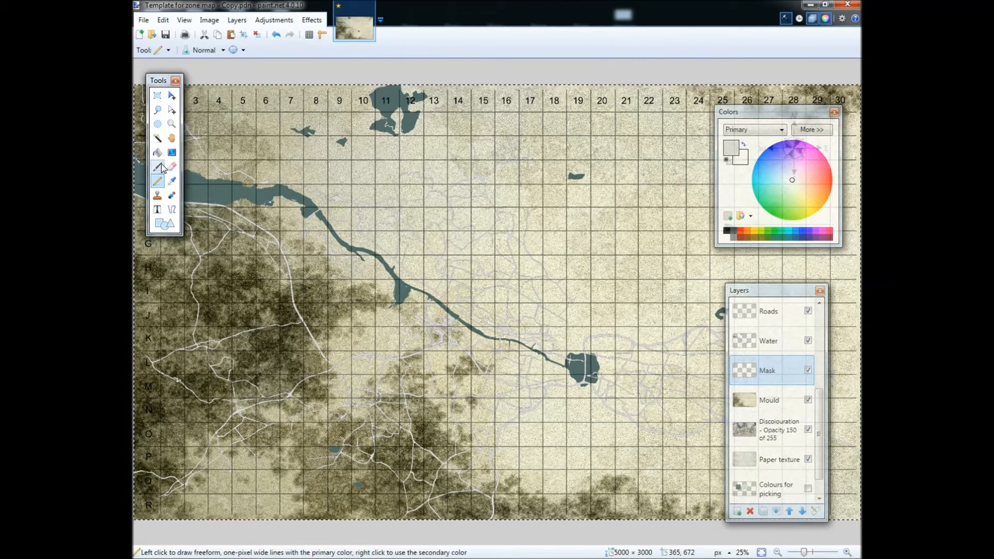
{"action": "left_click", "coordinate": [157, 166]}
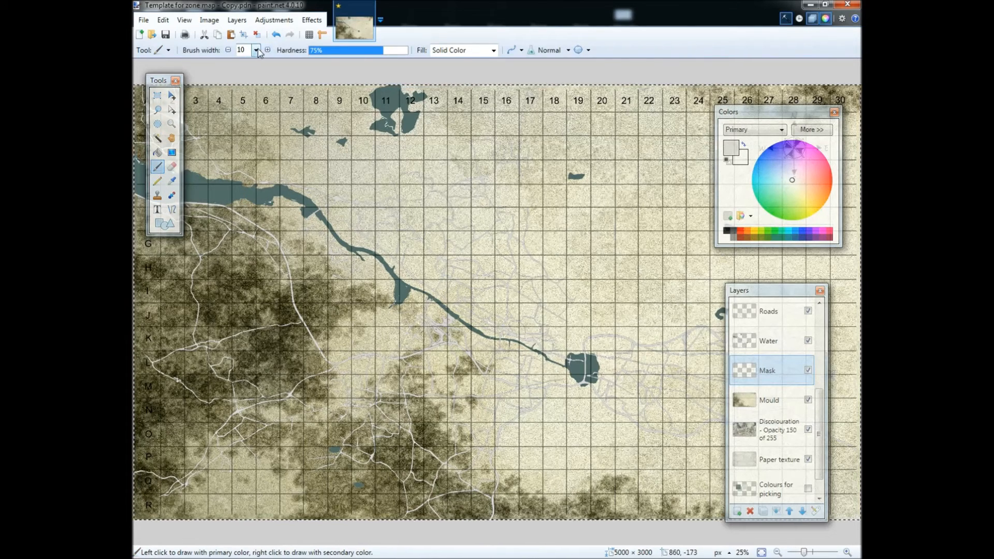
{"action": "left_click", "coordinate": [257, 50]}
{"action": "left_click", "coordinate": [254, 113]}
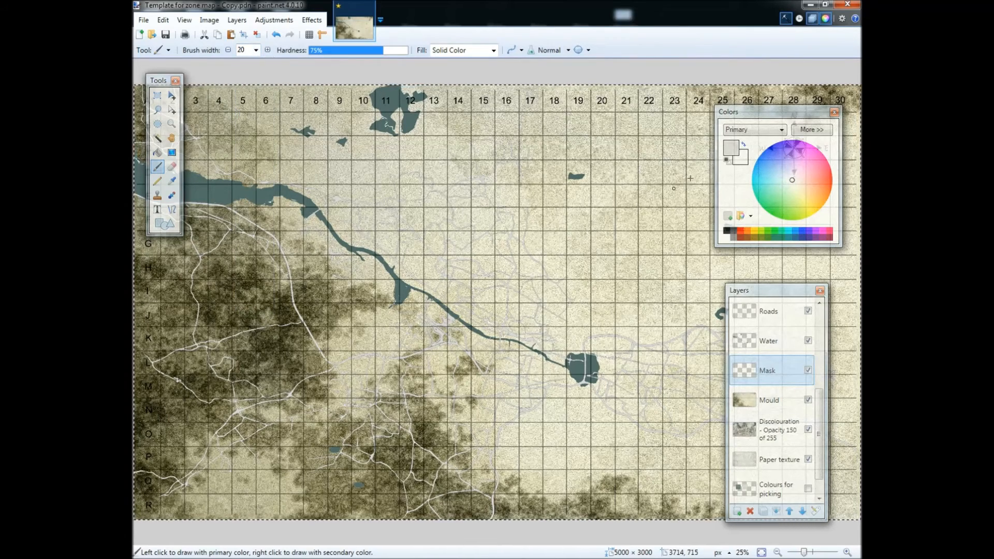
{"action": "left_click", "coordinate": [727, 231]}
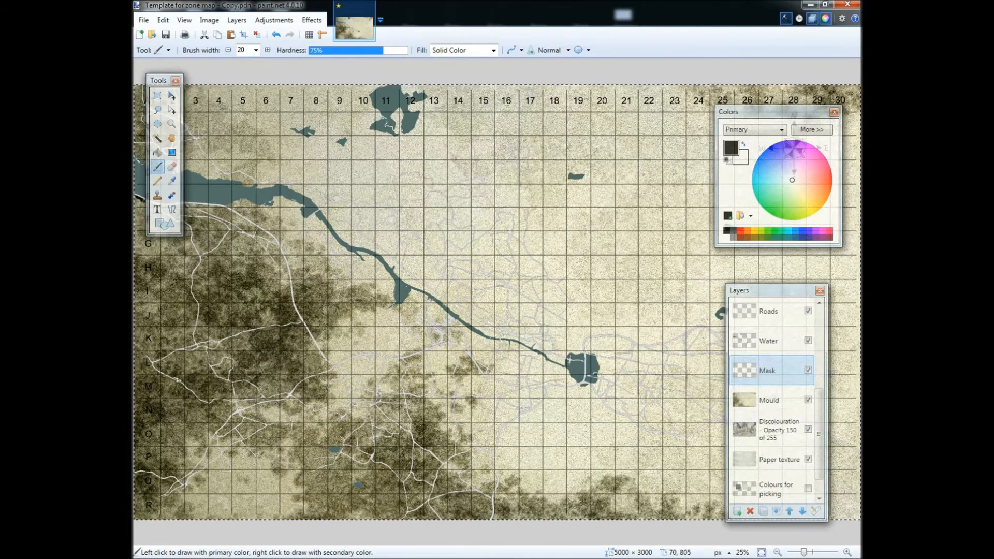
{"action": "mouse_move", "coordinate": [242, 202]}
{"action": "left_mouse_down"}
{"action": "mouse_move", "coordinate": [275, 218]}
{"action": "mouse_move", "coordinate": [283, 261]}
{"action": "mouse_move", "coordinate": [356, 262]}
{"action": "mouse_move", "coordinate": [406, 306]}
{"action": "mouse_move", "coordinate": [339, 341]}
{"action": "mouse_move", "coordinate": [357, 409]}
{"action": "left_mouse_up"}
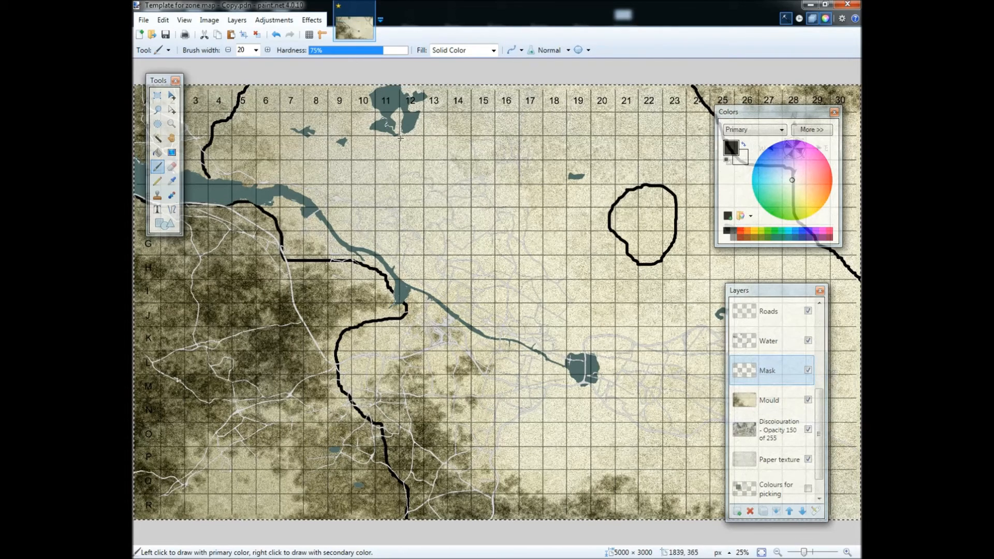
{"action": "mouse_move", "coordinate": [444, 232]}
{"action": "left_mouse_down"}
{"action": "mouse_move", "coordinate": [507, 230]}
{"action": "mouse_move", "coordinate": [514, 196]}
{"action": "left_mouse_up"}
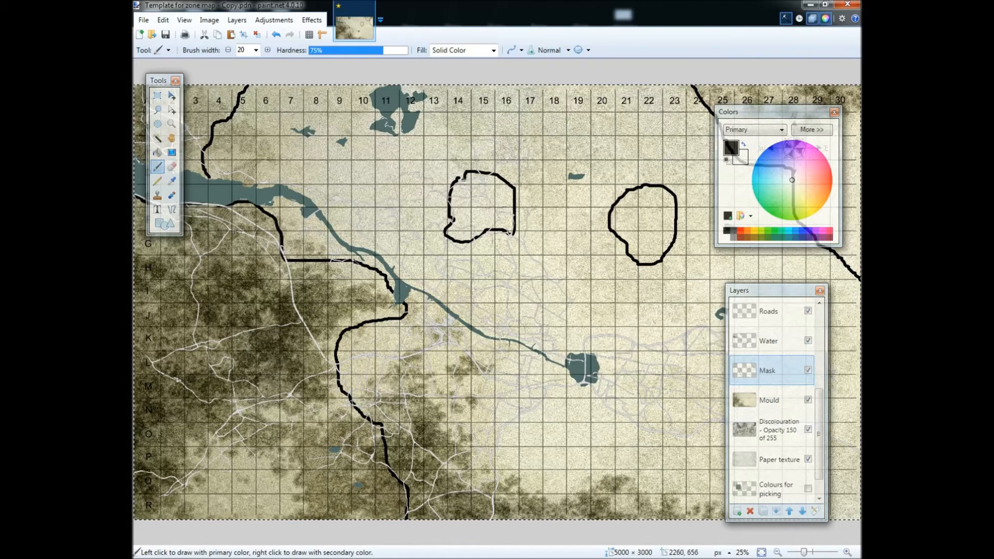
{"action": "mouse_move", "coordinate": [623, 465]}
{"action": "left_mouse_down"}
{"action": "mouse_move", "coordinate": [682, 462]}
{"action": "mouse_move", "coordinate": [715, 472]}
{"action": "mouse_move", "coordinate": [719, 495]}
{"action": "left_mouse_up"}
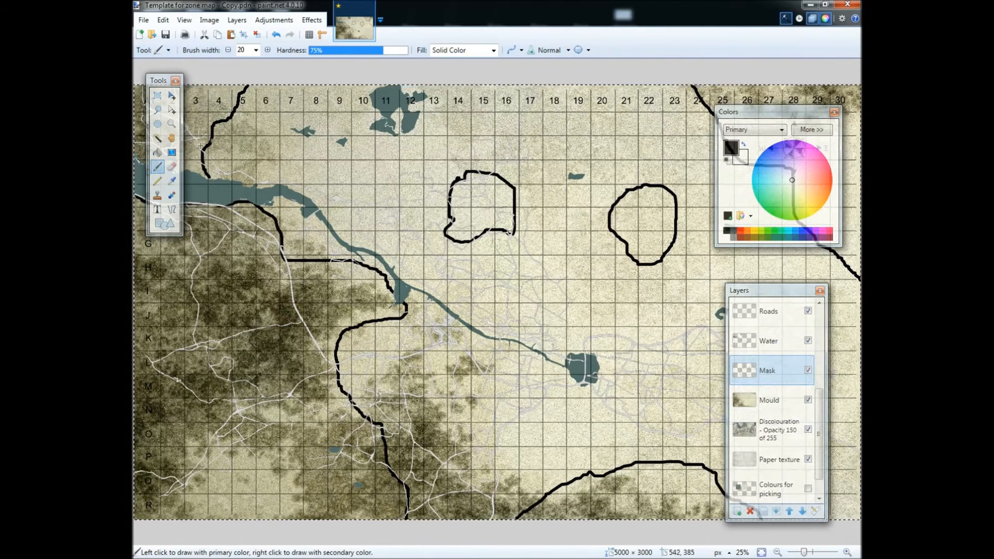
Step: Fill the Mask layer outside the outlined mould areas with black using the Paint Bucket
{"action": "left_click", "coordinate": [158, 152]}
{"action": "left_click", "coordinate": [452, 160]}
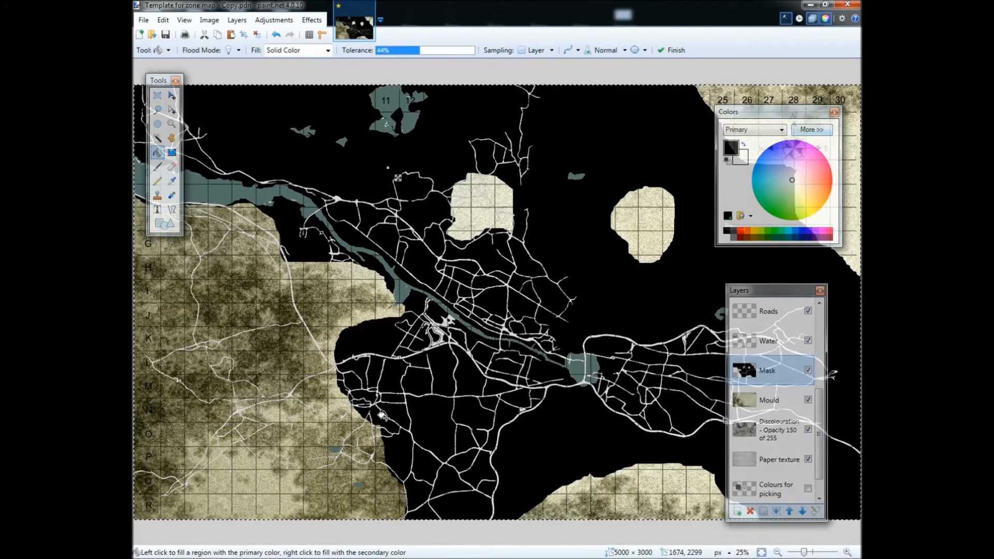
{"action": "left_click", "coordinate": [765, 407]}
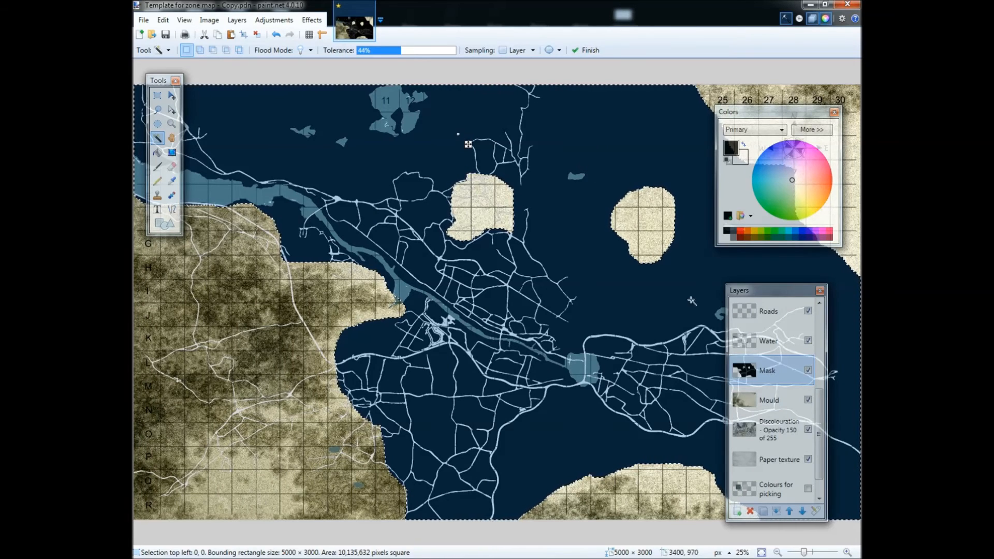
Step: Select the mask's black region with the Magic Wand, clear it from the Mould layer and delete the Mask layer
{"action": "left_click", "coordinate": [779, 399]}
{"action": "key", "text": "Delete"}
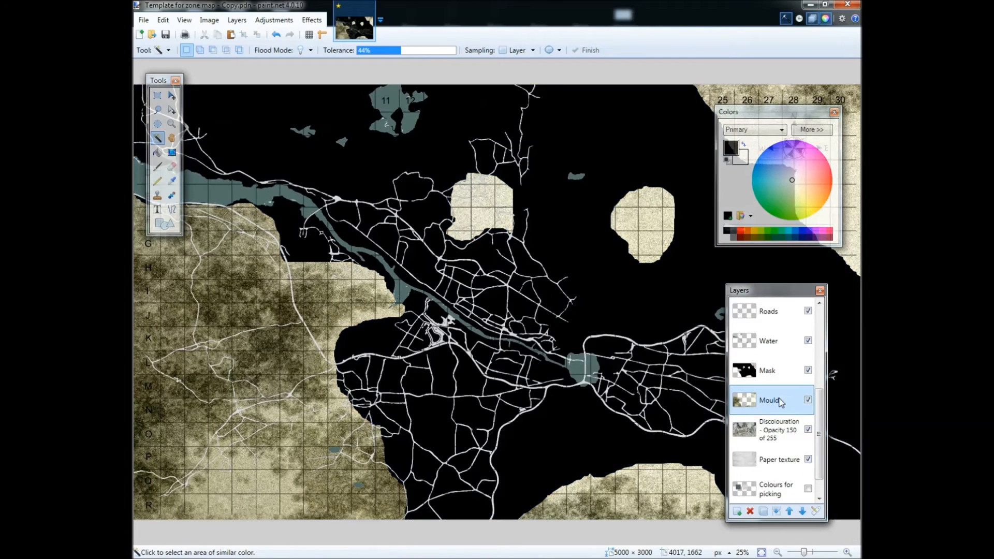
{"action": "left_click", "coordinate": [775, 371]}
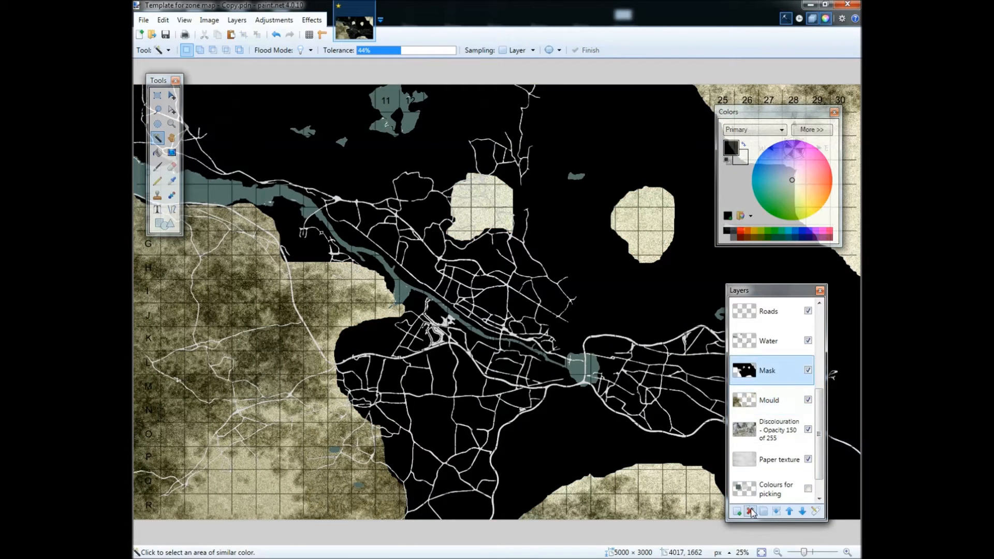
{"action": "key", "text": "ctrl+shift+Delete"}
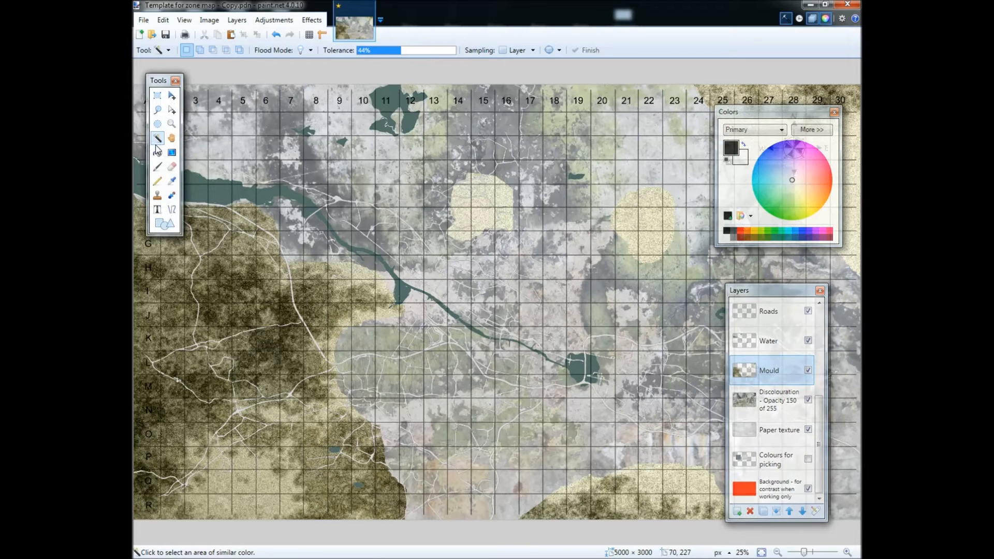
Step: Remove the two isolated mould patches around columns 14–16 and 21–23 from the Mould layer using rectangular selections
{"action": "left_click", "coordinate": [157, 96]}
{"action": "left_click_drag", "start_coordinate": [422, 158], "coordinate": [538, 251]}
{"action": "key", "text": "Delete"}
{"action": "key", "text": "ctrl+d"}
{"action": "mouse_move", "coordinate": [585, 184]}
{"action": "left_mouse_down"}
{"action": "mouse_move", "coordinate": [658, 210]}
{"action": "mouse_move", "coordinate": [691, 274]}
{"action": "left_mouse_up"}
{"action": "key", "text": "Delete"}
{"action": "key", "text": "ctrl+d"}
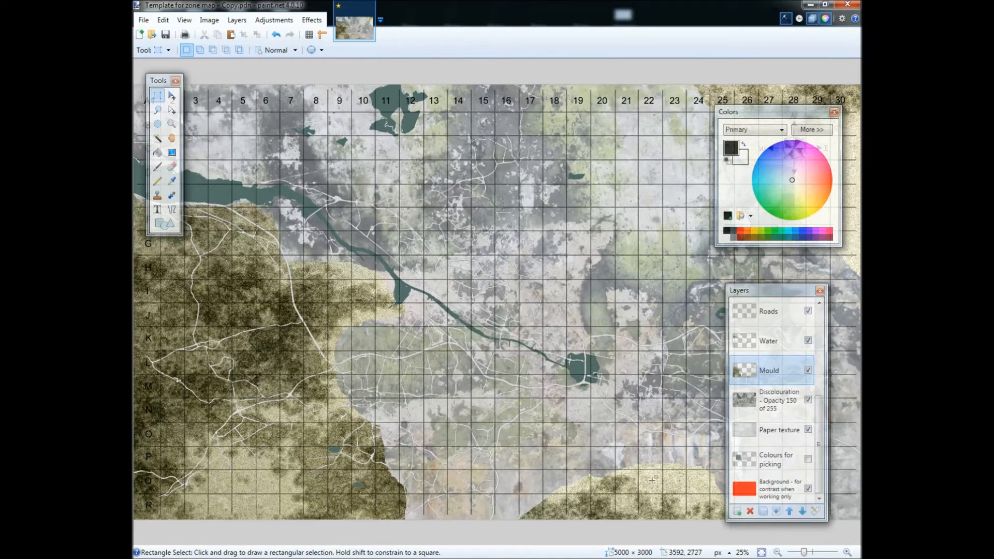
Step: Erase the smooth upper edge of the southern mould patch with a 60-wide Eraser so it looks irregular
{"action": "left_click", "coordinate": [171, 166]}
{"action": "left_click", "coordinate": [256, 50]}
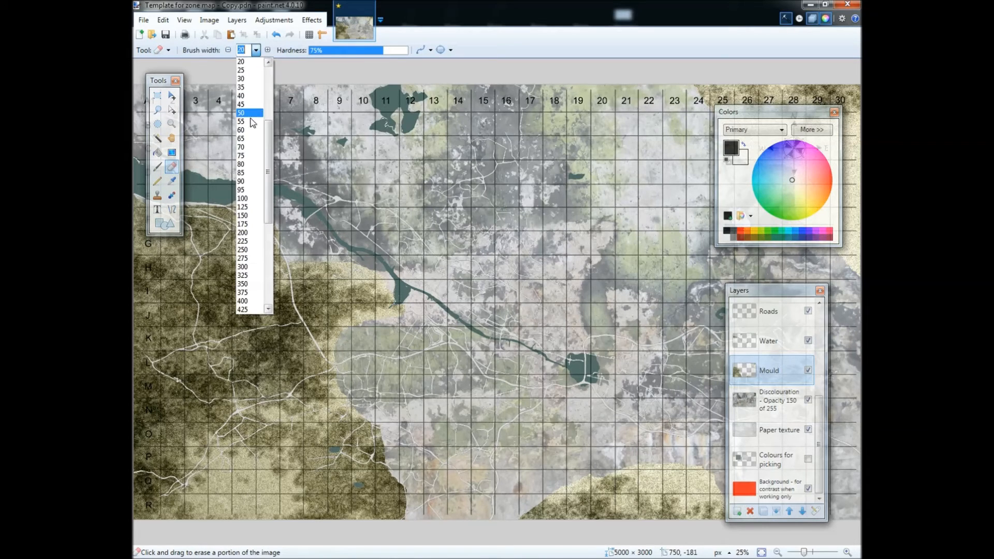
{"action": "left_click", "coordinate": [248, 129]}
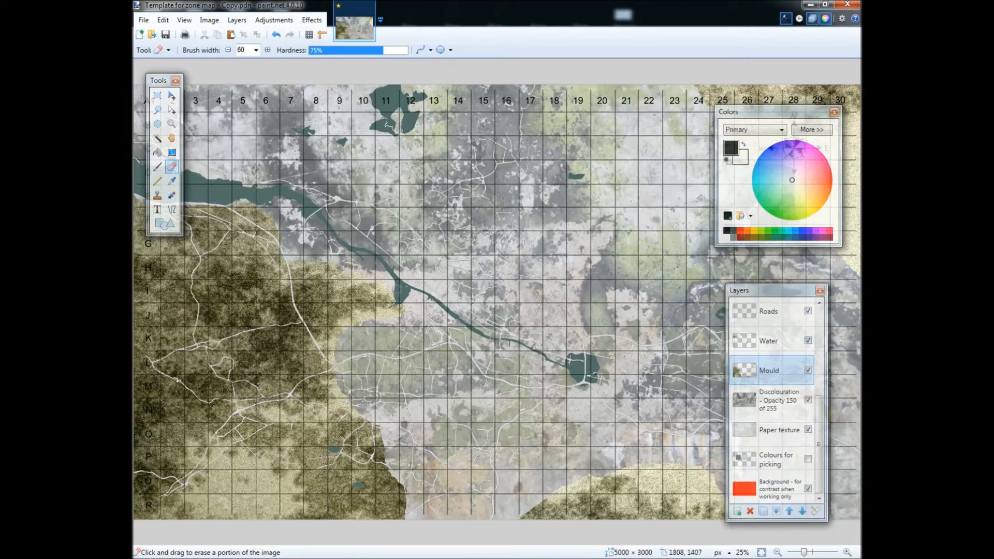
{"action": "left_click_drag", "start_coordinate": [644, 467], "coordinate": [716, 488]}
{"action": "left_click_drag", "start_coordinate": [655, 461], "coordinate": [675, 482]}
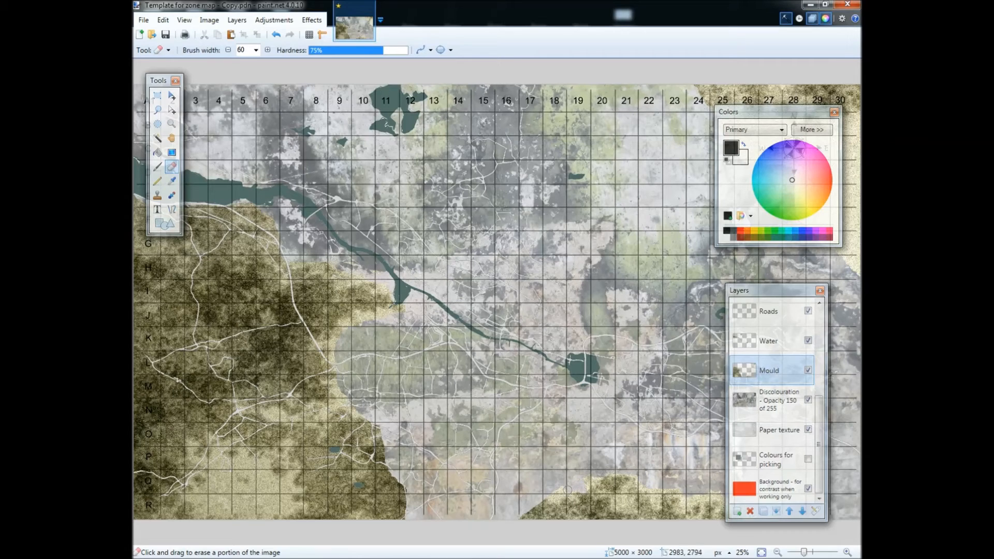
{"action": "left_click_drag", "start_coordinate": [825, 415], "coordinate": [823, 330]}
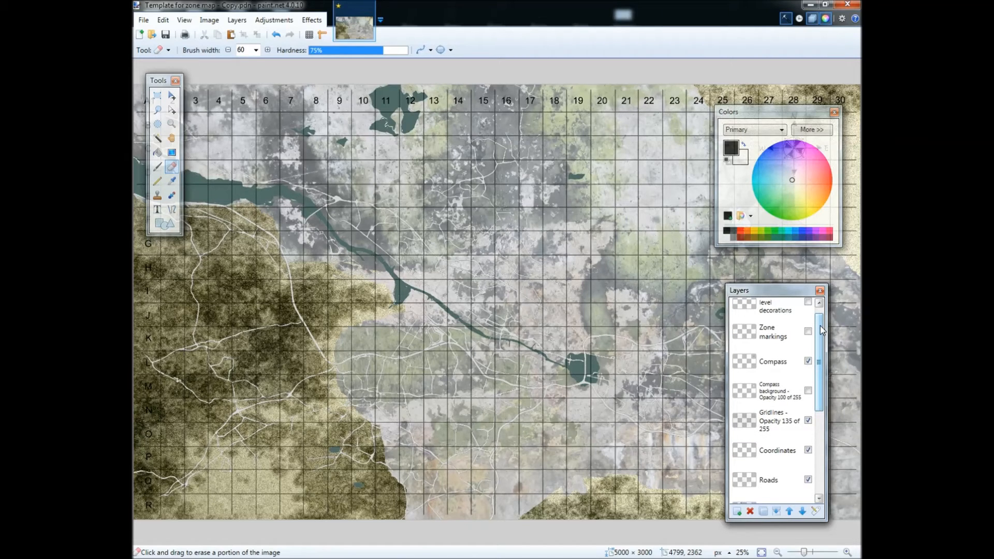
{"action": "left_click", "coordinate": [810, 5]}
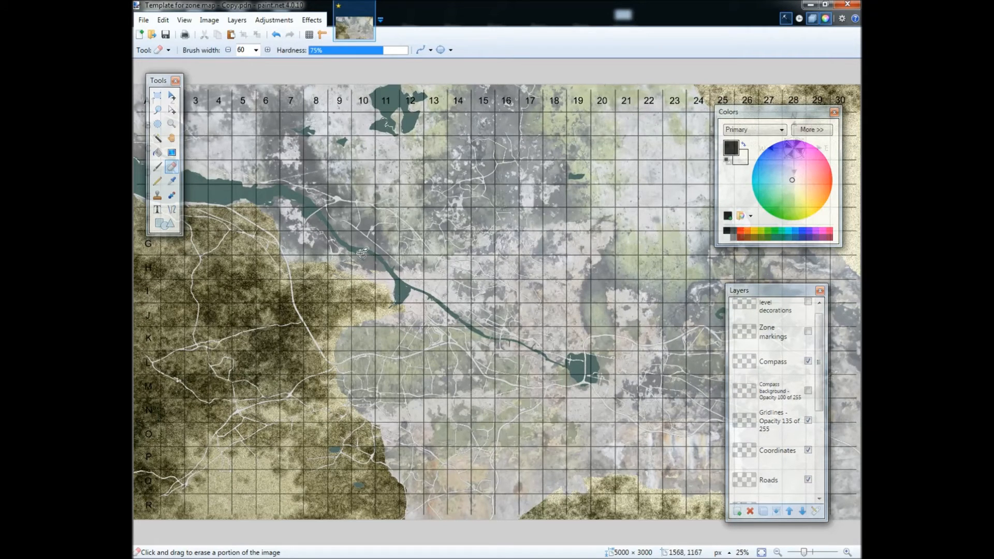
{"action": "left_click_drag", "start_coordinate": [819, 335], "coordinate": [820, 378]}
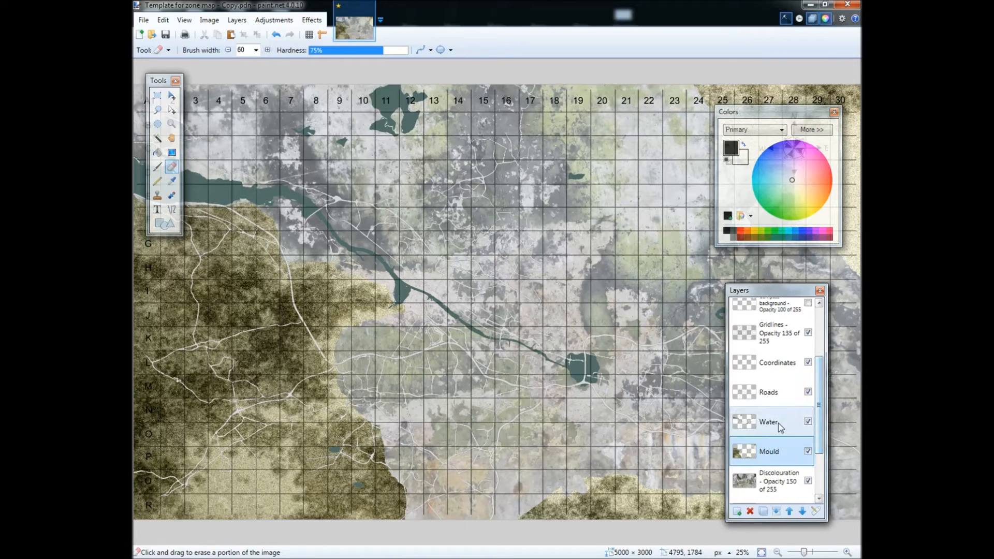
Step: Apply the Outline Object effect to the Water layer in black with softness 127 and Normal blend mode
{"action": "left_click", "coordinate": [782, 426]}
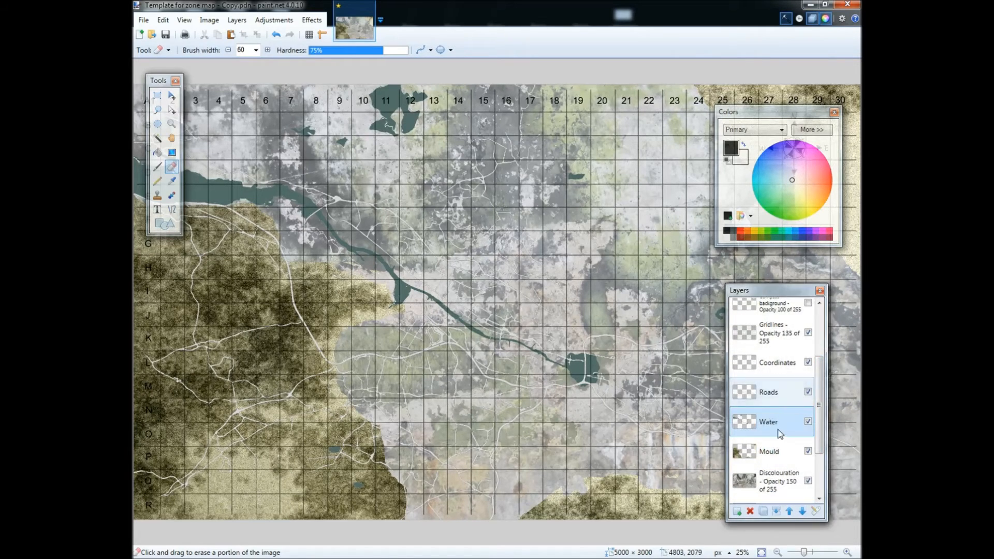
{"action": "left_click", "coordinate": [308, 21]}
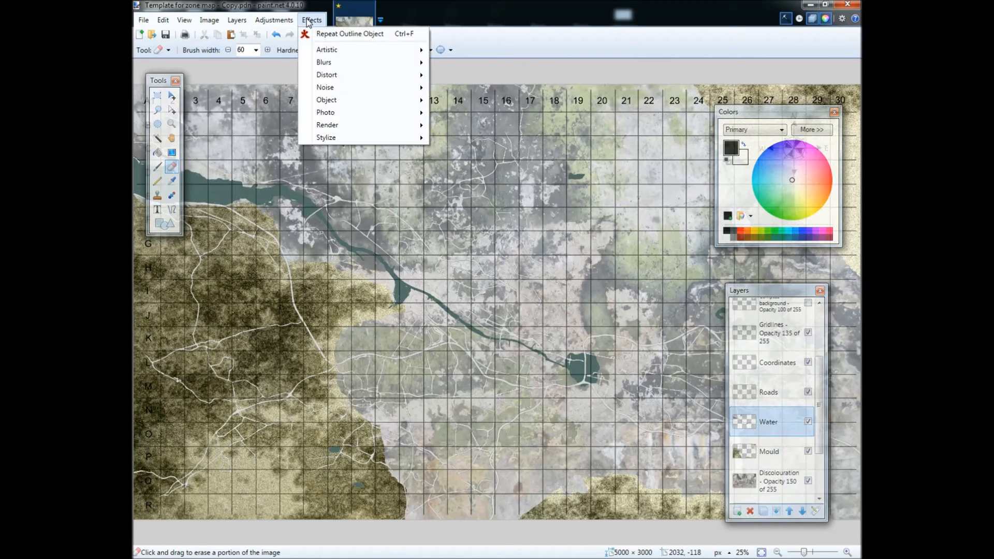
{"action": "mouse_move", "coordinate": [343, 101]}
{"action": "left_click", "coordinate": [472, 102]}
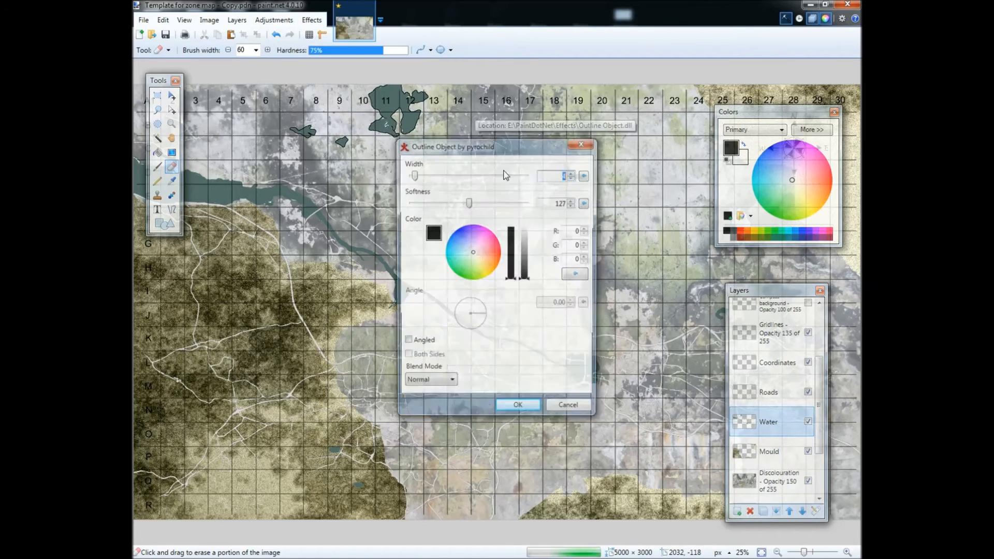
{"action": "left_click", "coordinate": [519, 410]}
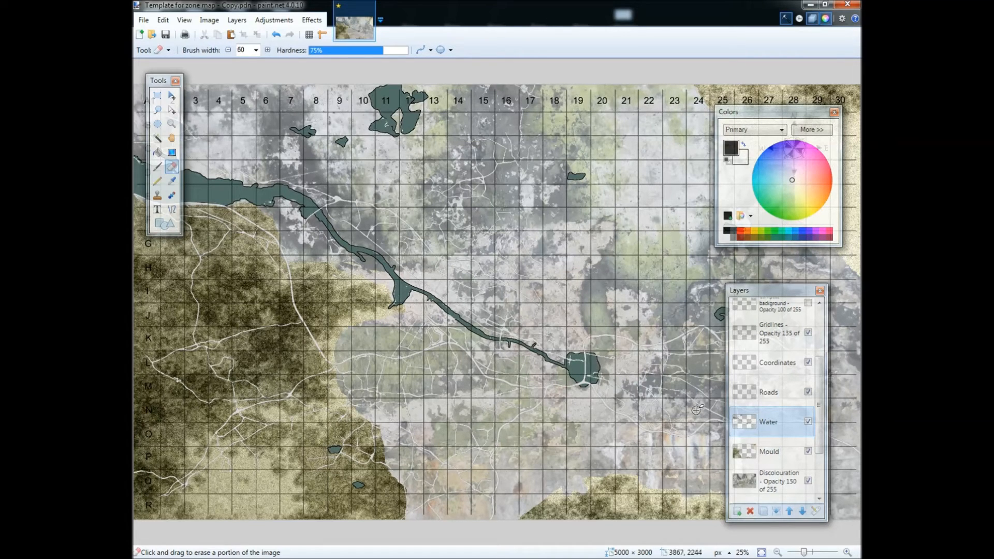
Step: Erase the road lines crossing the lake near column 19 on the Roads layer, and show and select the Zone markings layer
{"action": "left_click", "coordinate": [774, 394]}
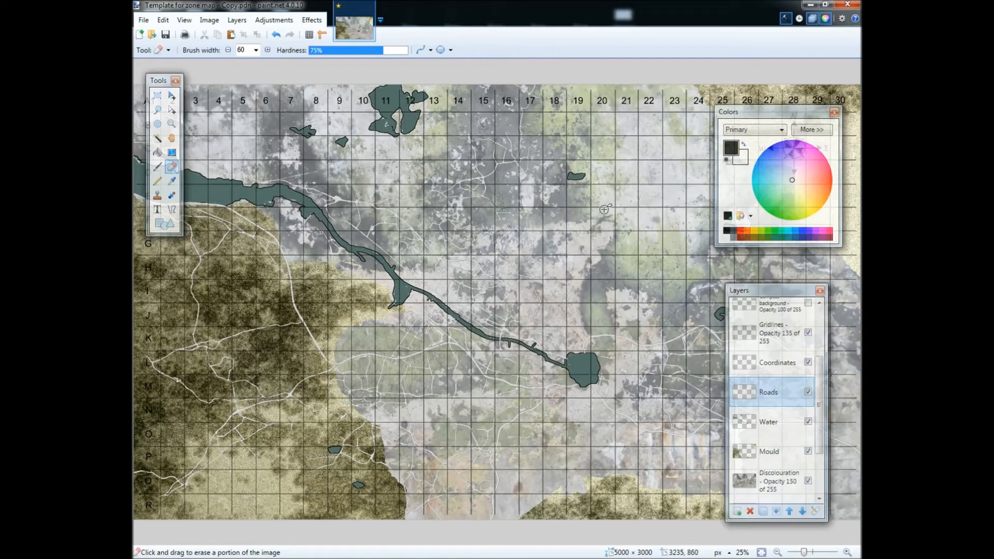
{"action": "left_click_drag", "start_coordinate": [819, 371], "coordinate": [820, 326]}
{"action": "left_click", "coordinate": [777, 364]}
{"action": "left_click", "coordinate": [809, 342]}
{"action": "left_click", "coordinate": [794, 342]}
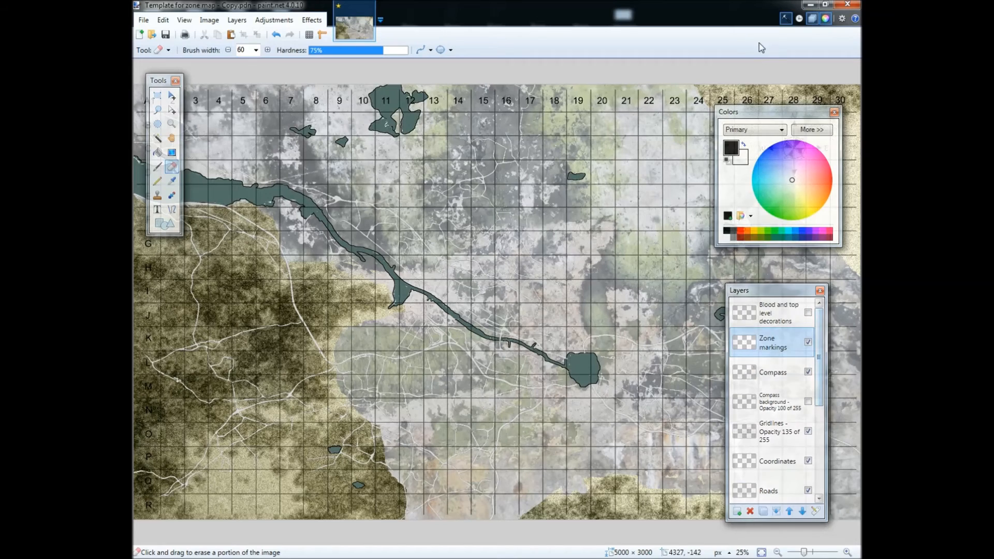
Step: Open the six zone marking images from the desktop as separate images in paint.net
{"action": "left_click", "coordinate": [810, 5]}
{"action": "left_click_drag", "start_coordinate": [385, 31], "coordinate": [586, 19]}
{"action": "left_click_drag", "start_coordinate": [382, 19], "coordinate": [263, 446]}
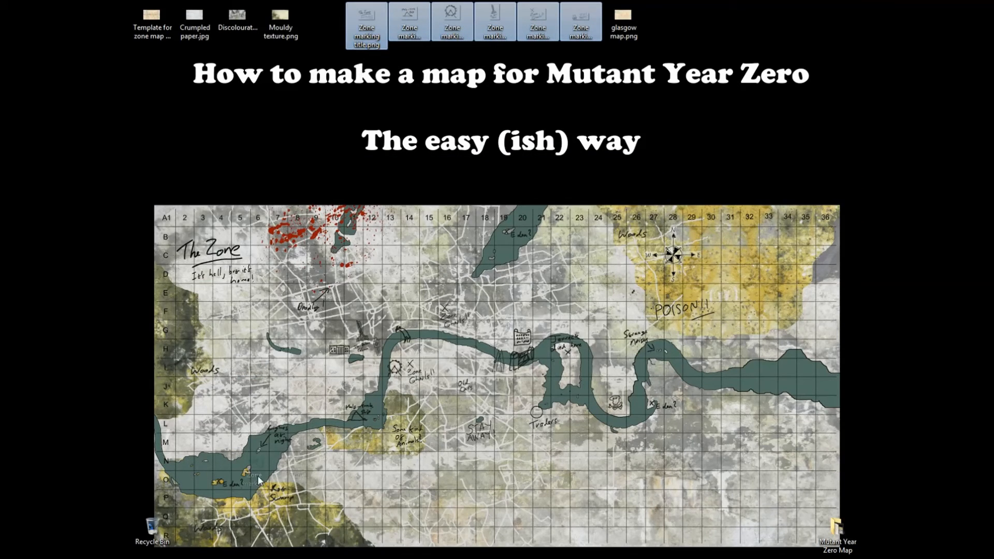
{"action": "left_click_drag", "start_coordinate": [262, 557], "coordinate": [406, 307]}
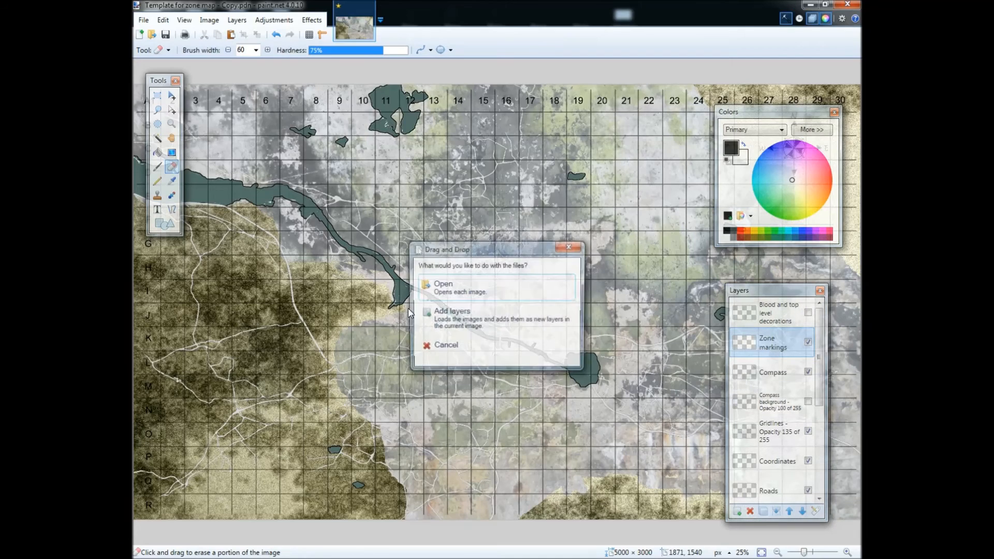
{"action": "left_click", "coordinate": [477, 295]}
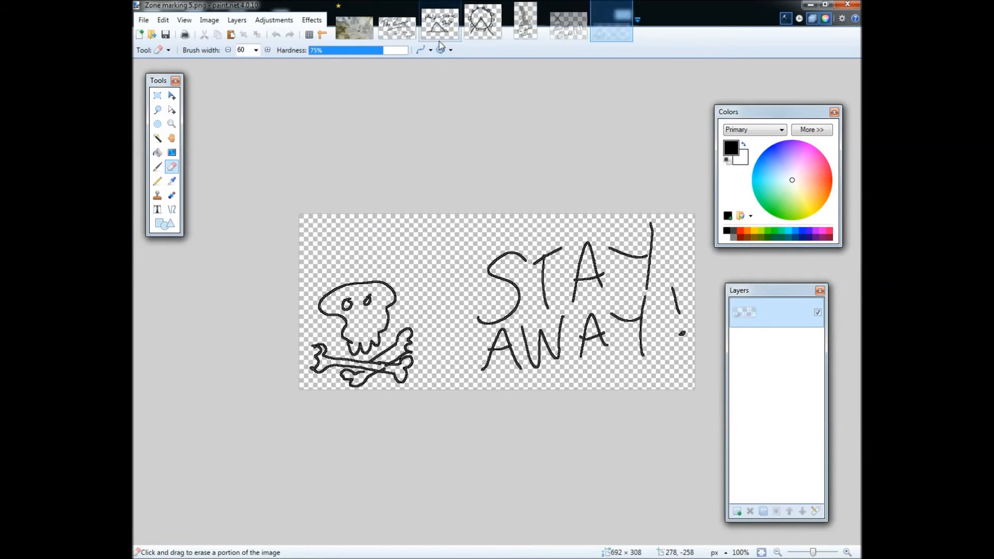
Step: Copy the whole Zone marking title.png image into the template's Zone markings layer
{"action": "left_click", "coordinate": [397, 26]}
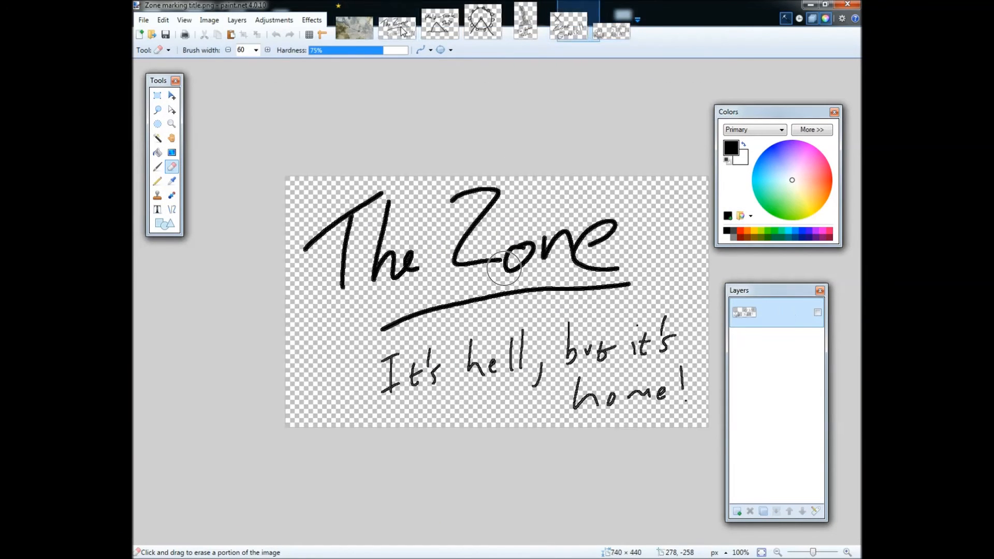
{"action": "key", "text": "ctrl+a"}
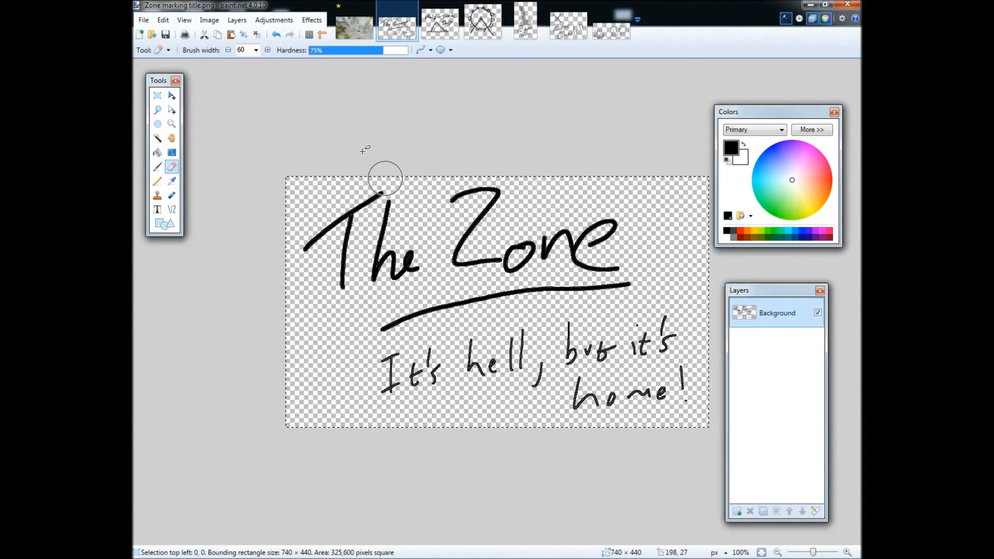
{"action": "left_click", "coordinate": [352, 23]}
{"action": "left_click", "coordinate": [171, 96]}
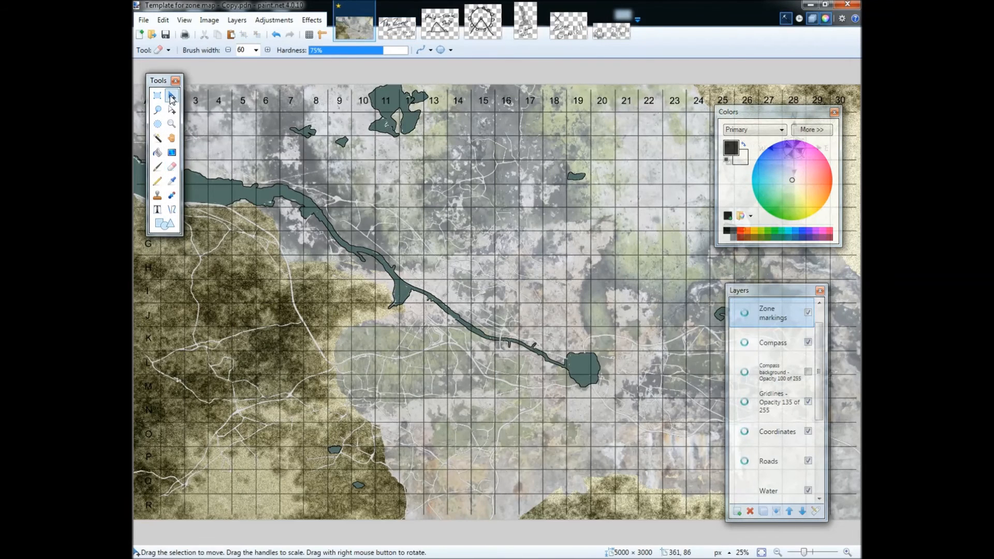
{"action": "key", "text": "ctrl+v"}
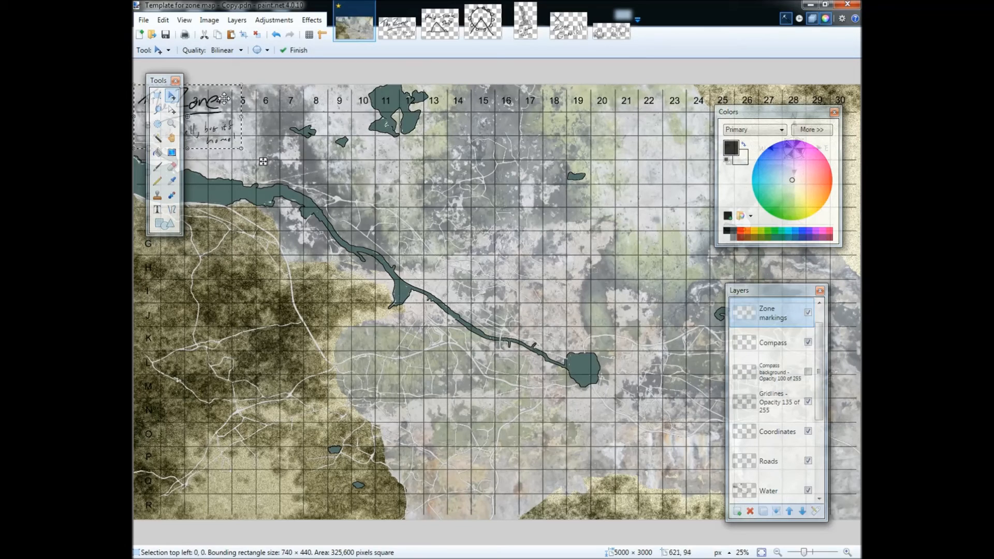
Step: Position the title in row B under columns 3 to 5, and copy the whole Zone marking 1.png image into the Zone markings layer
{"action": "left_click_drag", "start_coordinate": [482, 157], "coordinate": [272, 124]}
{"action": "left_click", "coordinate": [440, 23]}
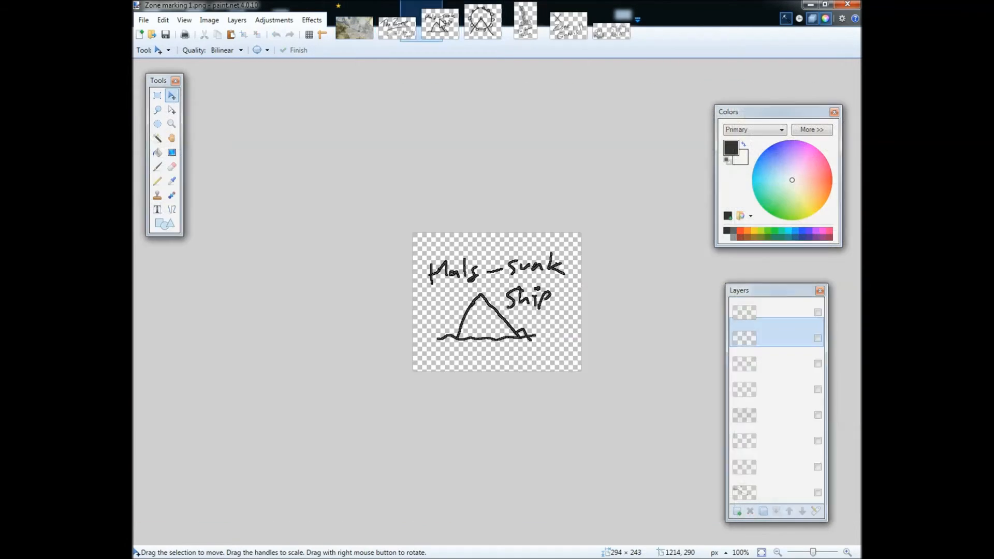
{"action": "key", "text": "ctrl+a"}
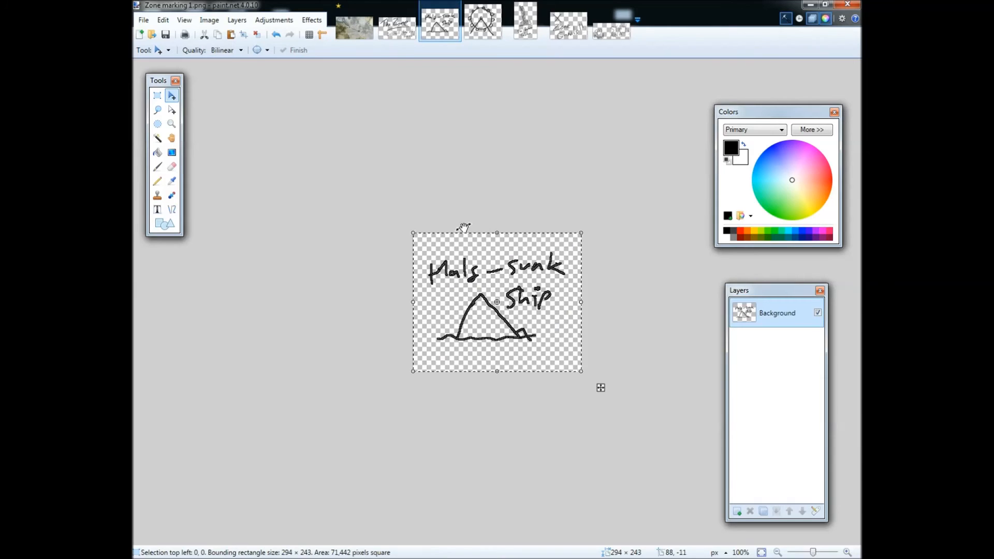
{"action": "left_click", "coordinate": [360, 34]}
{"action": "key", "text": "ctrl+v"}
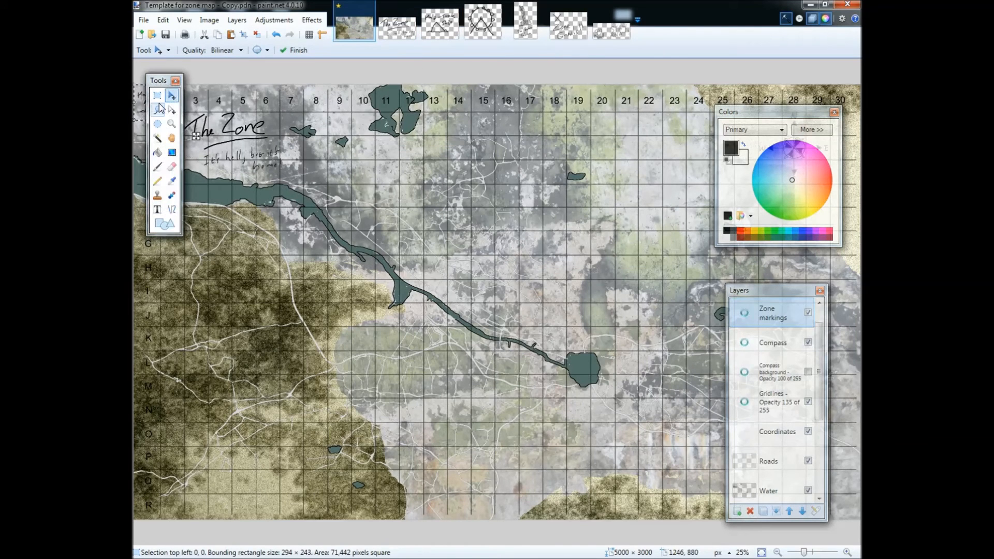
Step: Place the sunk ship marking on the river near column 4, and the STAY AWAY marking around rows N to O, columns 9 to 12
{"action": "left_click_drag", "start_coordinate": [145, 121], "coordinate": [210, 191]}
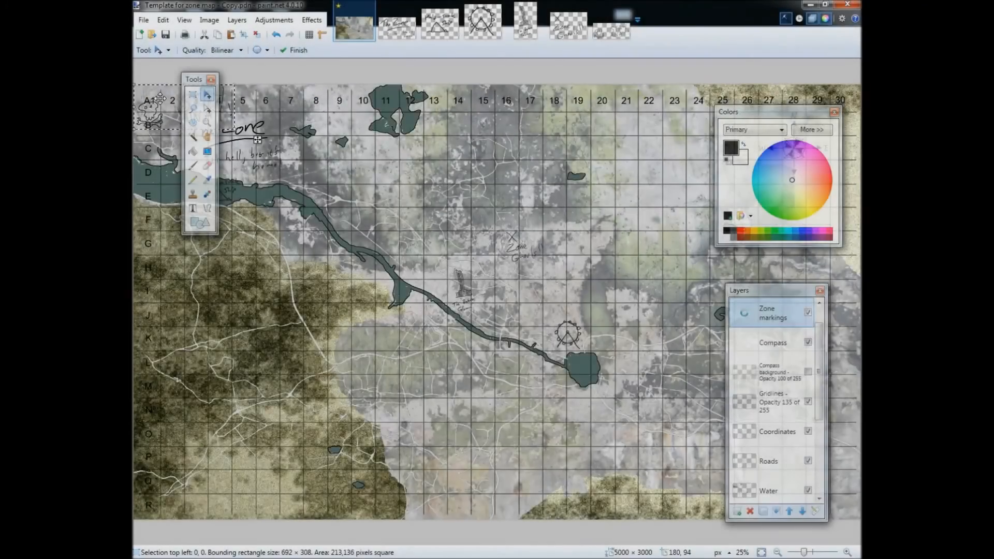
{"action": "mouse_move", "coordinate": [160, 98]}
{"action": "left_mouse_down"}
{"action": "mouse_move", "coordinate": [408, 316]}
{"action": "mouse_move", "coordinate": [381, 324]}
{"action": "mouse_move", "coordinate": [376, 368]}
{"action": "mouse_move", "coordinate": [348, 397]}
{"action": "mouse_move", "coordinate": [352, 416]}
{"action": "left_mouse_up"}
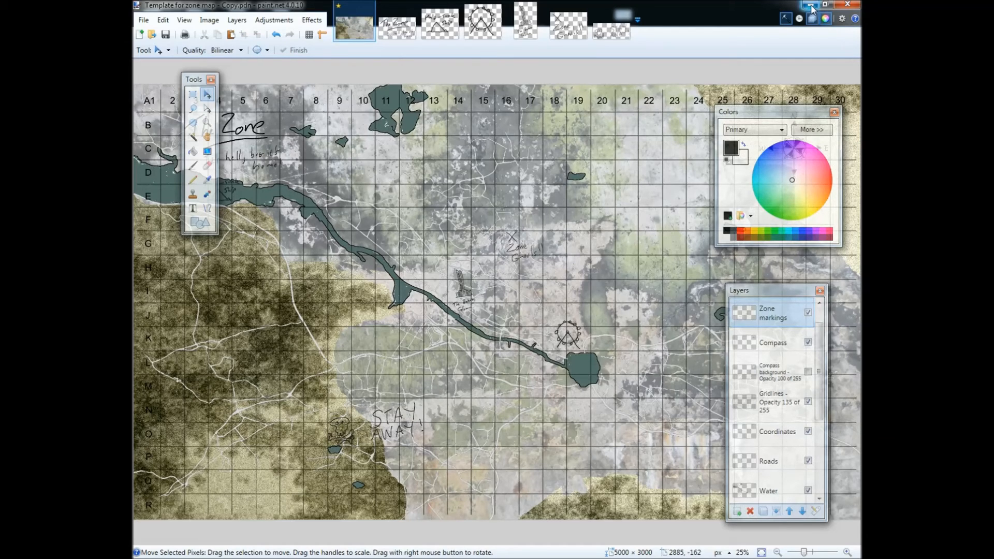
Step: Set the Discolouration layer's opacity to 178 in its layer properties
{"action": "left_click_drag", "start_coordinate": [823, 340], "coordinate": [821, 324]}
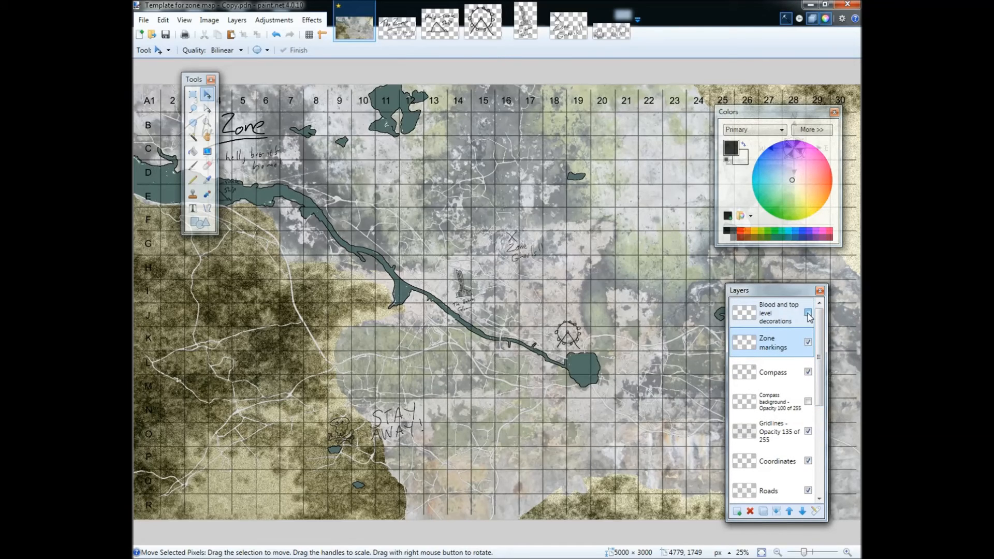
{"action": "left_click_drag", "start_coordinate": [822, 392], "coordinate": [822, 460]}
{"action": "double_click", "coordinate": [774, 432]}
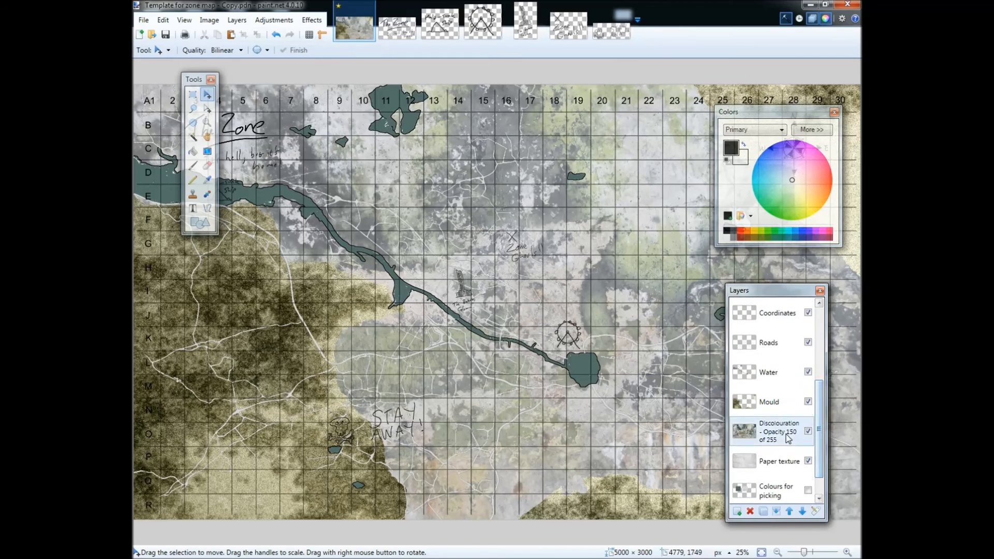
{"action": "left_click_drag", "start_coordinate": [530, 237], "coordinate": [672, 366]}
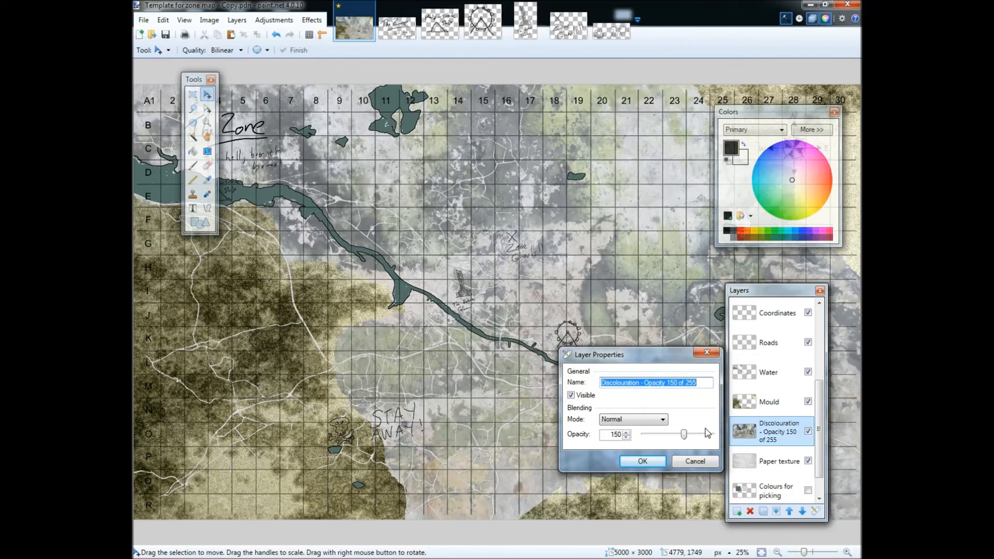
{"action": "mouse_move", "coordinate": [687, 438]}
{"action": "left_mouse_down"}
{"action": "mouse_move", "coordinate": [660, 438]}
{"action": "mouse_move", "coordinate": [690, 439]}
{"action": "left_mouse_up"}
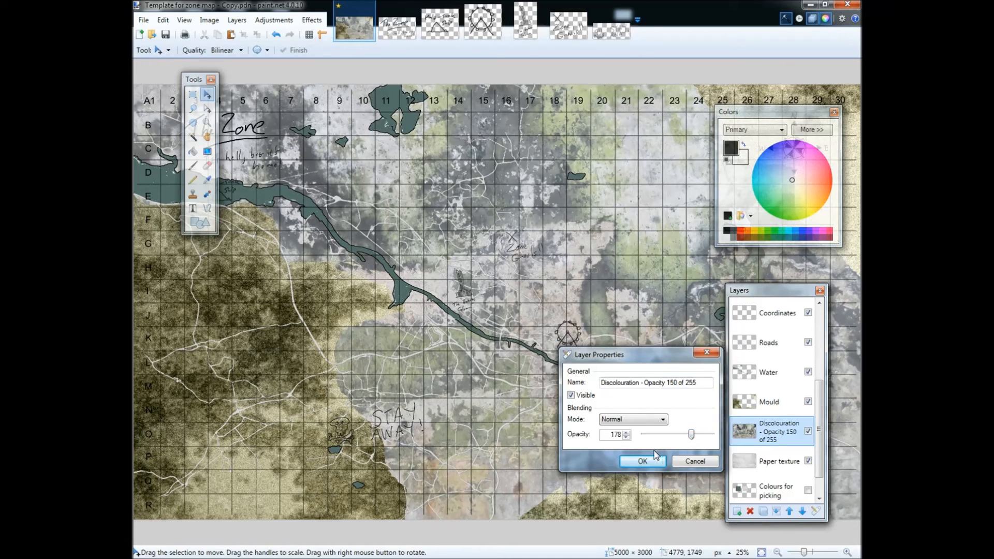
{"action": "left_click", "coordinate": [644, 460]}
Step: Uncover the compass and toggle the Compass background layer's visibility on and off to compare its look
{"action": "left_click_drag", "start_coordinate": [822, 461], "coordinate": [823, 402]}
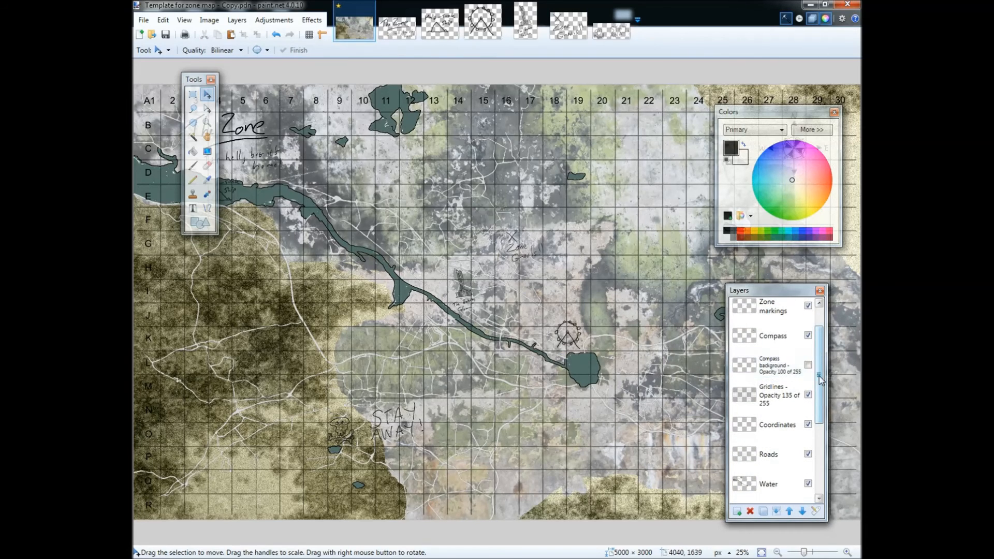
{"action": "left_click_drag", "start_coordinate": [820, 380], "coordinate": [821, 362]}
{"action": "left_click_drag", "start_coordinate": [773, 113], "coordinate": [645, 113]}
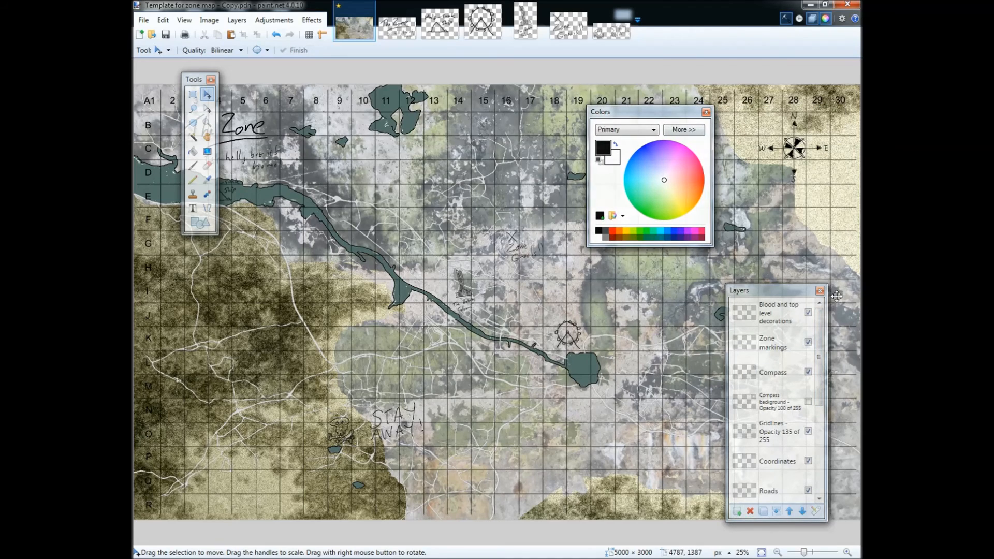
{"action": "left_click", "coordinate": [808, 402]}
{"action": "left_click", "coordinate": [809, 401]}
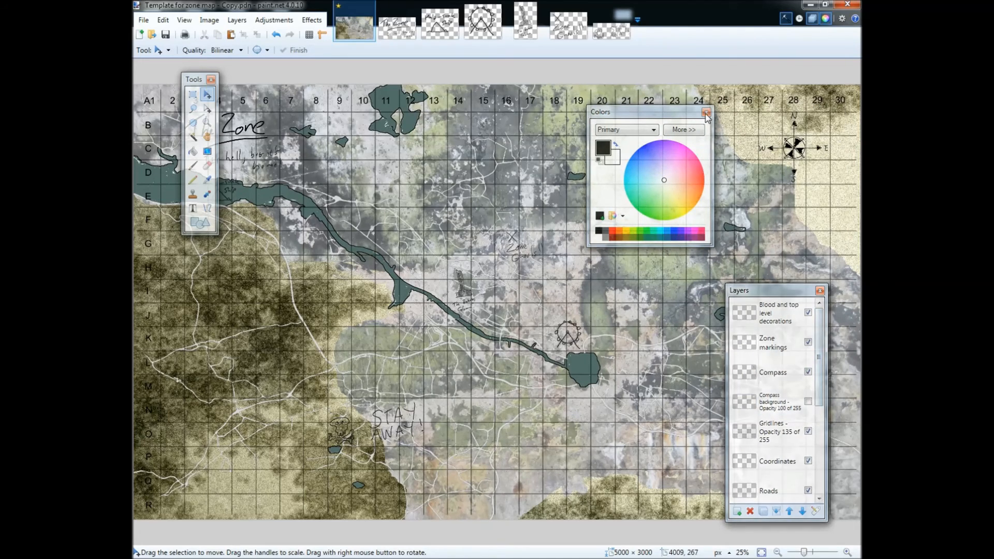
{"action": "left_click_drag", "start_coordinate": [684, 113], "coordinate": [760, 124]}
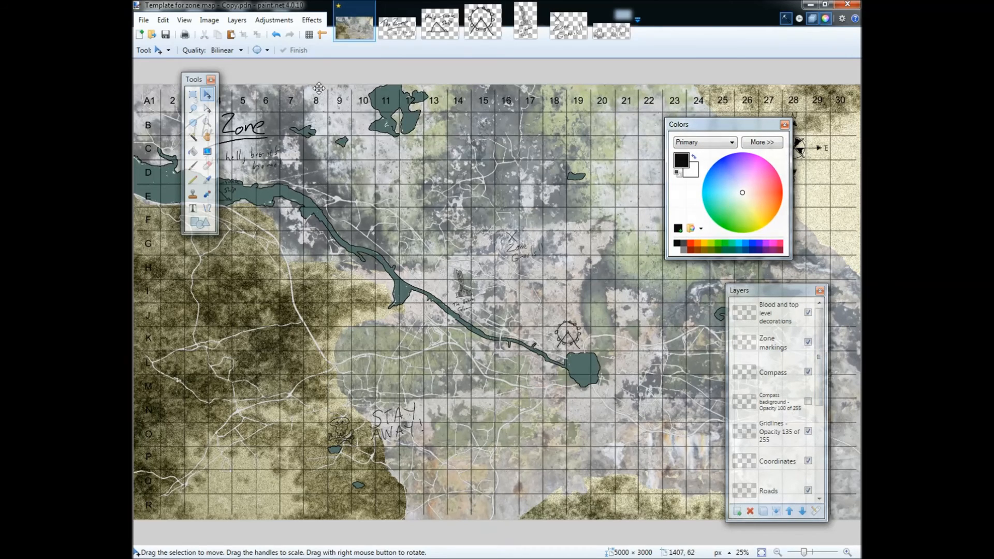
Step: Save the zone map template, tidy the floating windows, and minimise the editor to show the desktop
{"action": "key", "text": "ctrl+s"}
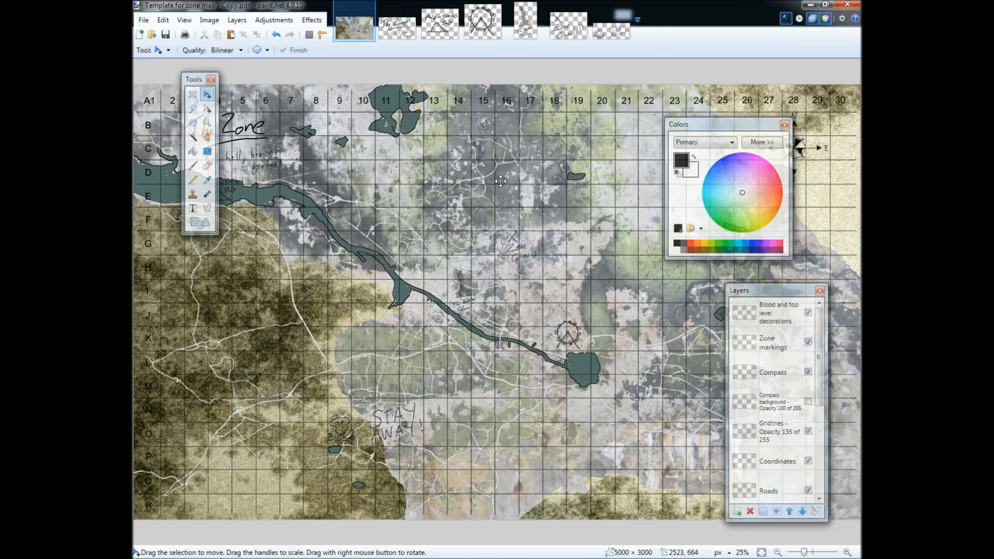
{"action": "left_click_drag", "start_coordinate": [727, 124], "coordinate": [781, 118]}
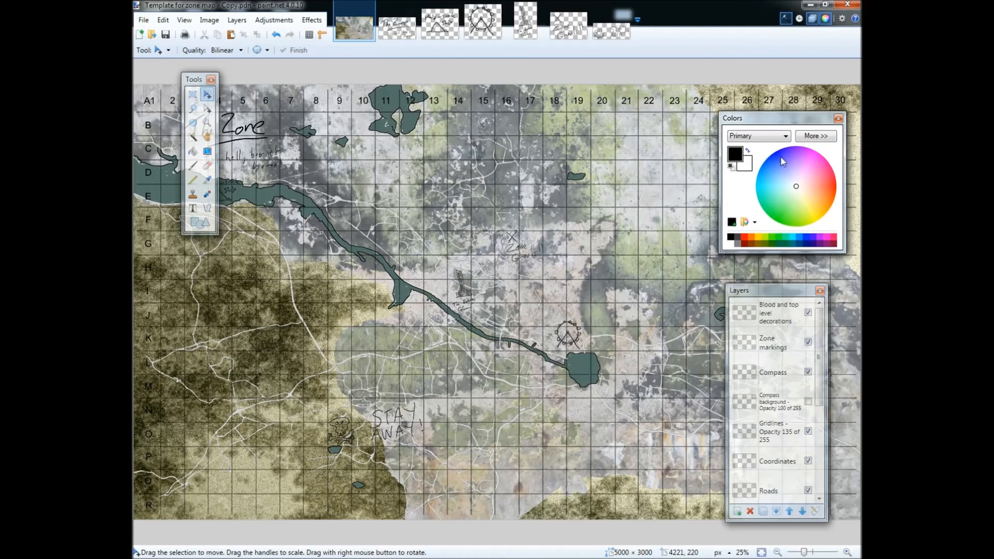
{"action": "left_click_drag", "start_coordinate": [749, 291], "coordinate": [764, 277]}
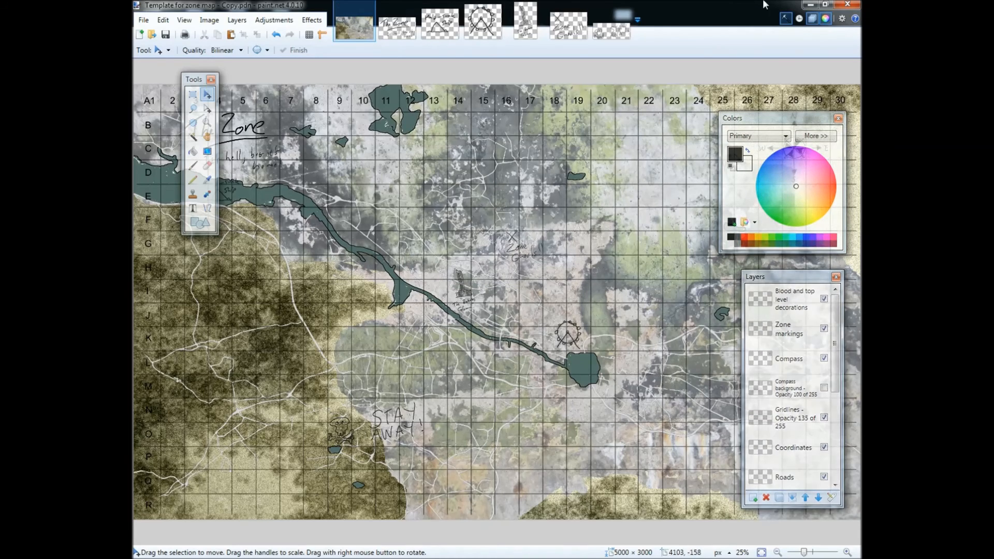
{"action": "left_click", "coordinate": [811, 4]}
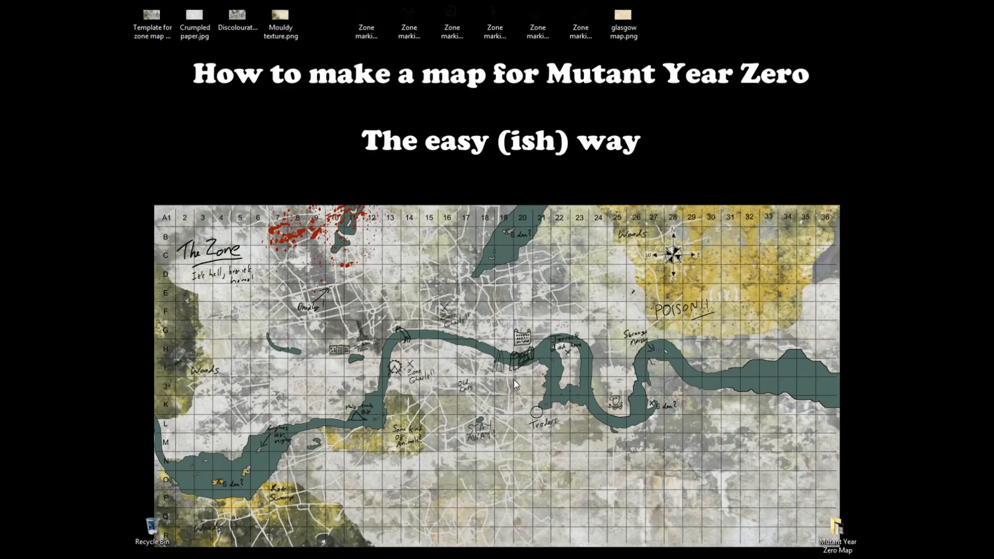